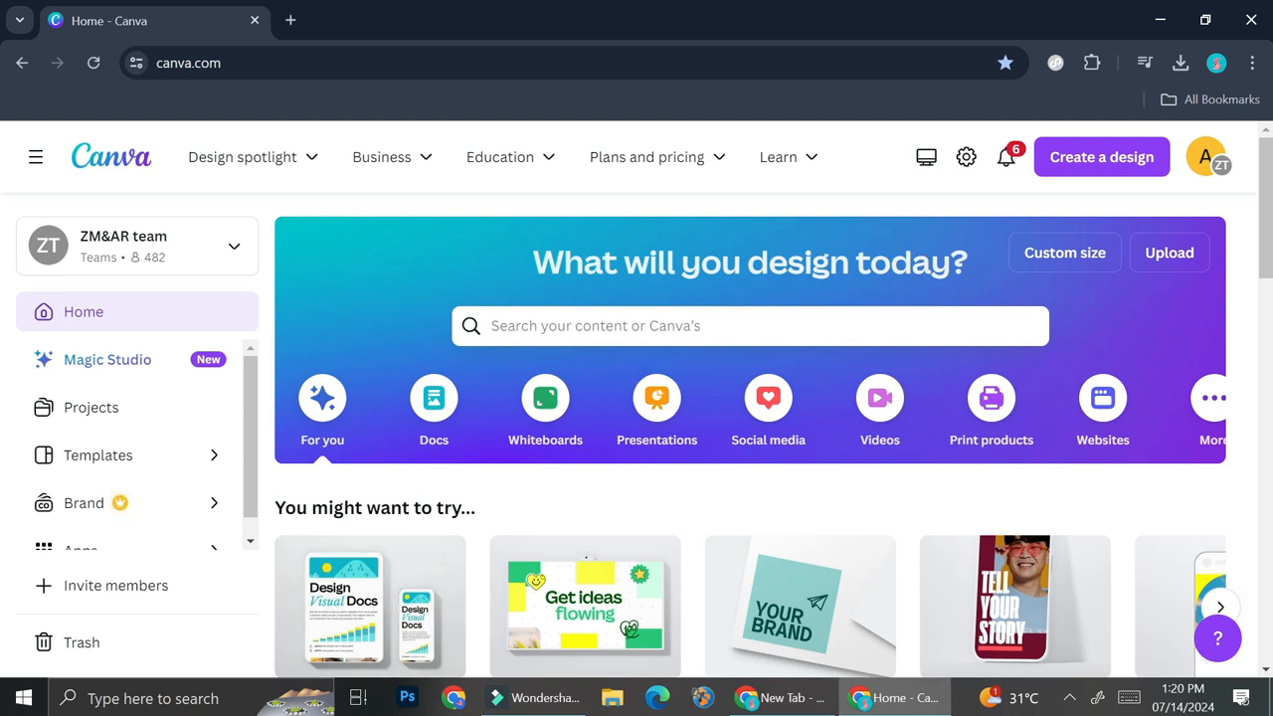
Open the Windows Calculator, place its window over the browser page and enter 1080.
{"action": "left_click", "coordinate": [24, 698]}
{"action": "type", "text": "ca"}
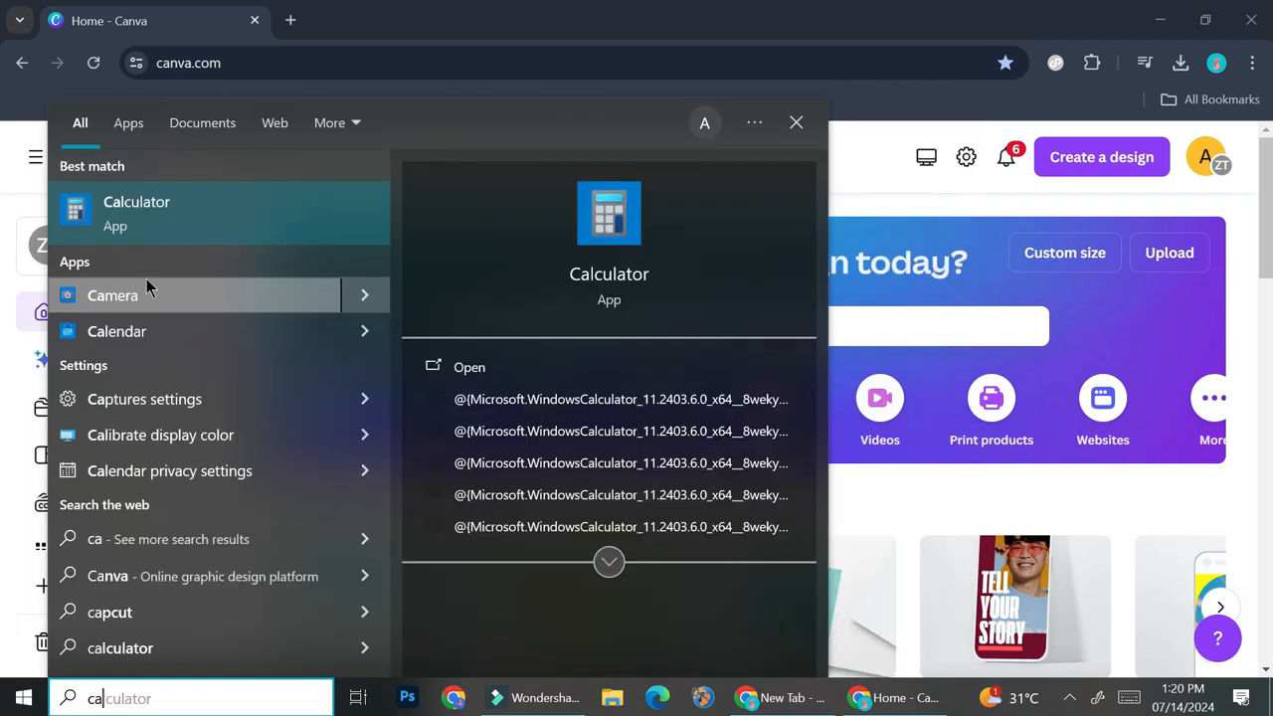
{"action": "left_click", "coordinate": [211, 227]}
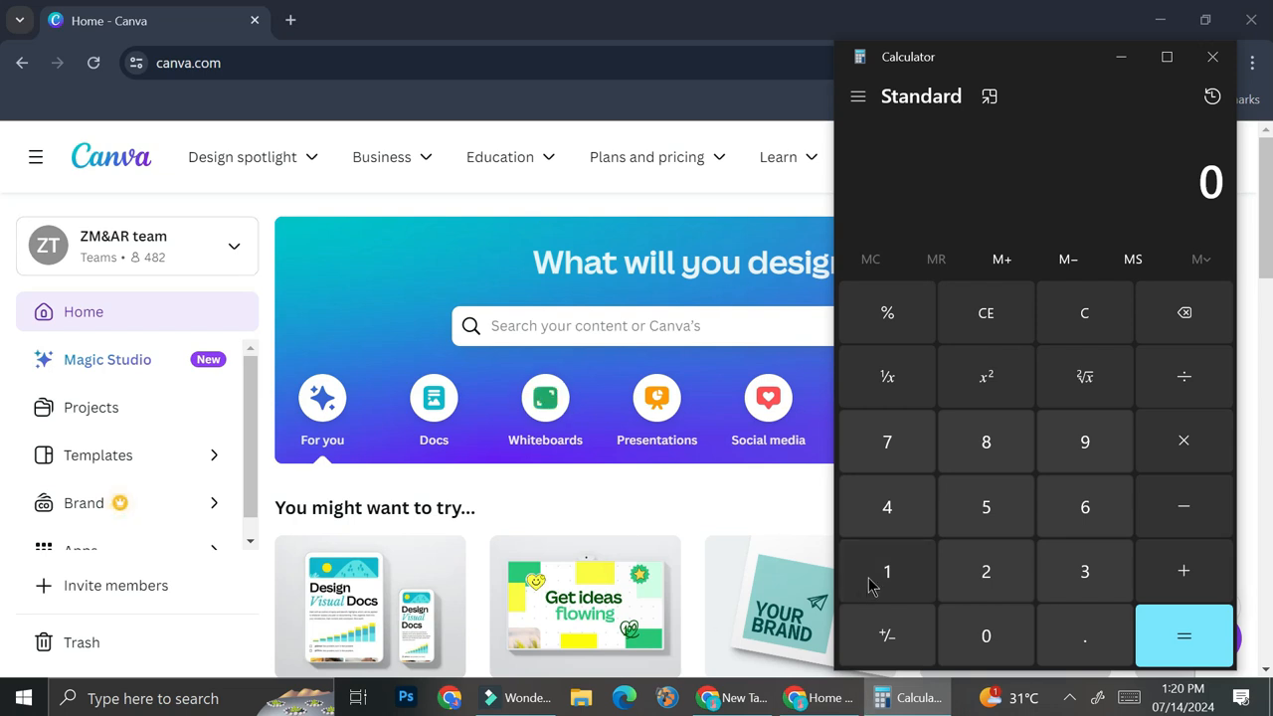
{"action": "left_click_drag", "start_coordinate": [1030, 75], "coordinate": [534, 63]}
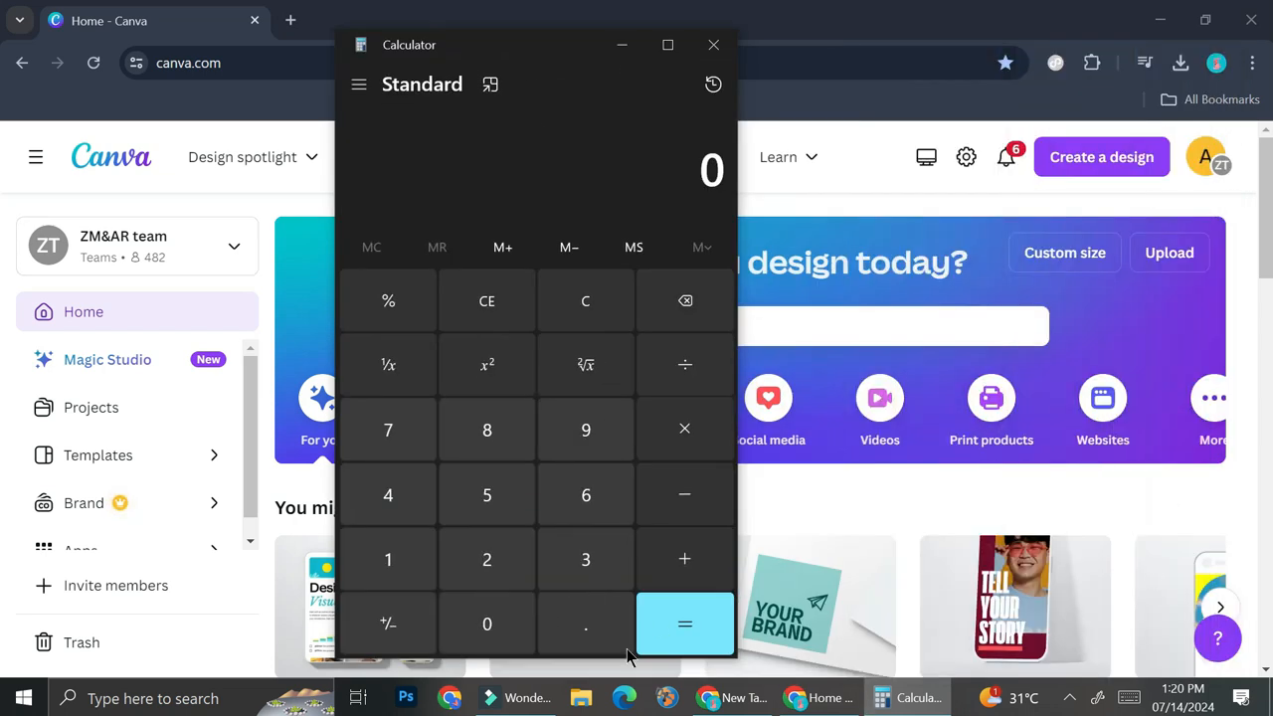
{"action": "left_click", "coordinate": [393, 561]}
{"action": "left_click", "coordinate": [478, 617]}
{"action": "left_click", "coordinate": [514, 443]}
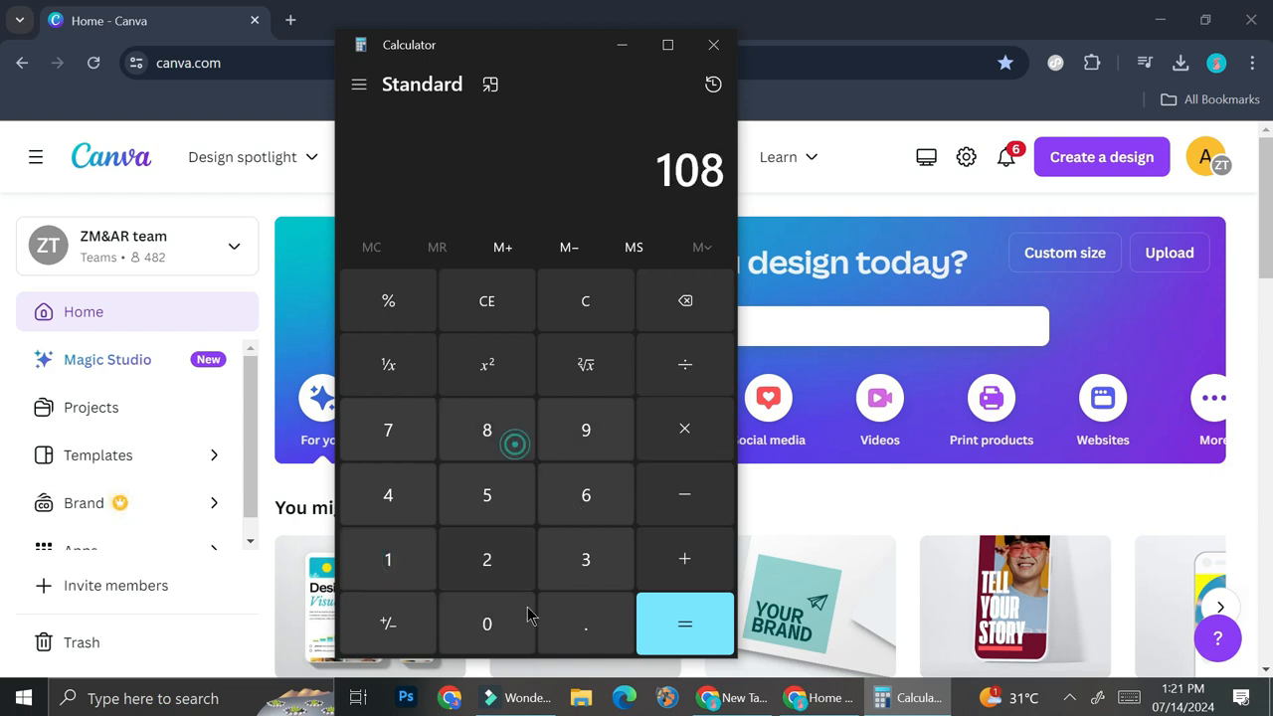
{"action": "left_click", "coordinate": [527, 615]}
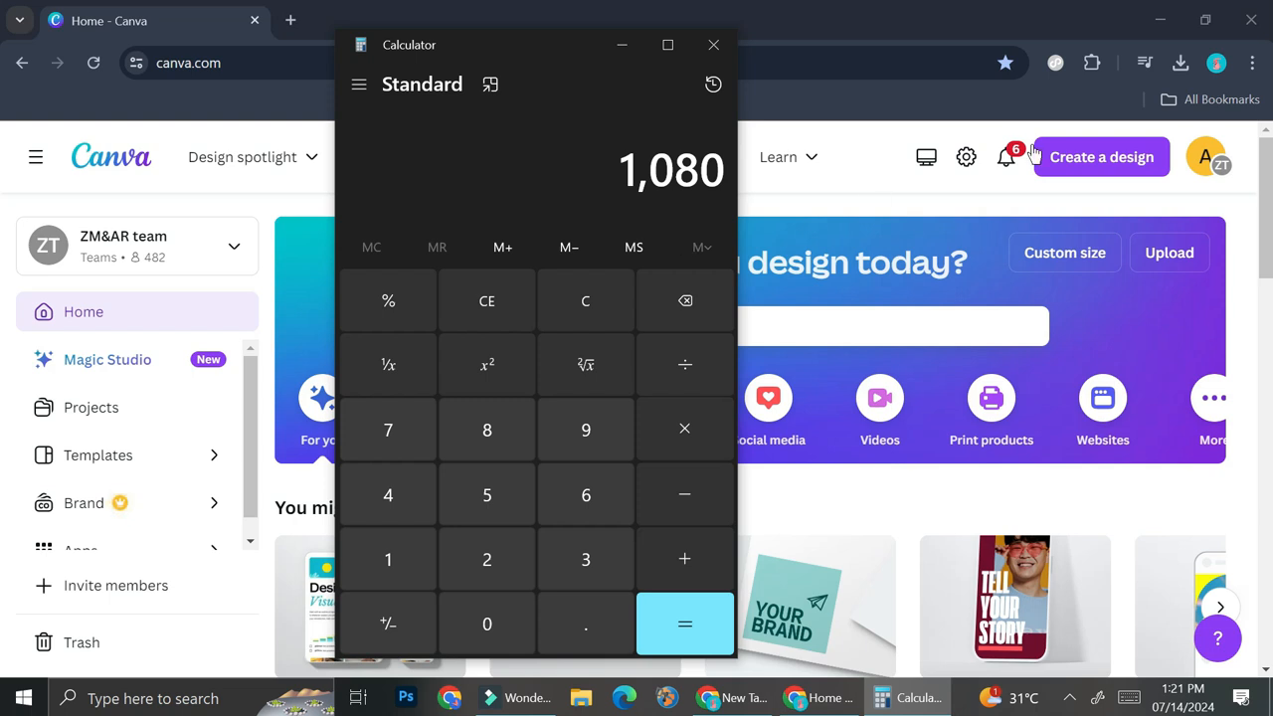
Open the custom size form for a new Canva design and multiply 1080 by 3 in Calculator.
{"action": "left_click", "coordinate": [1143, 159]}
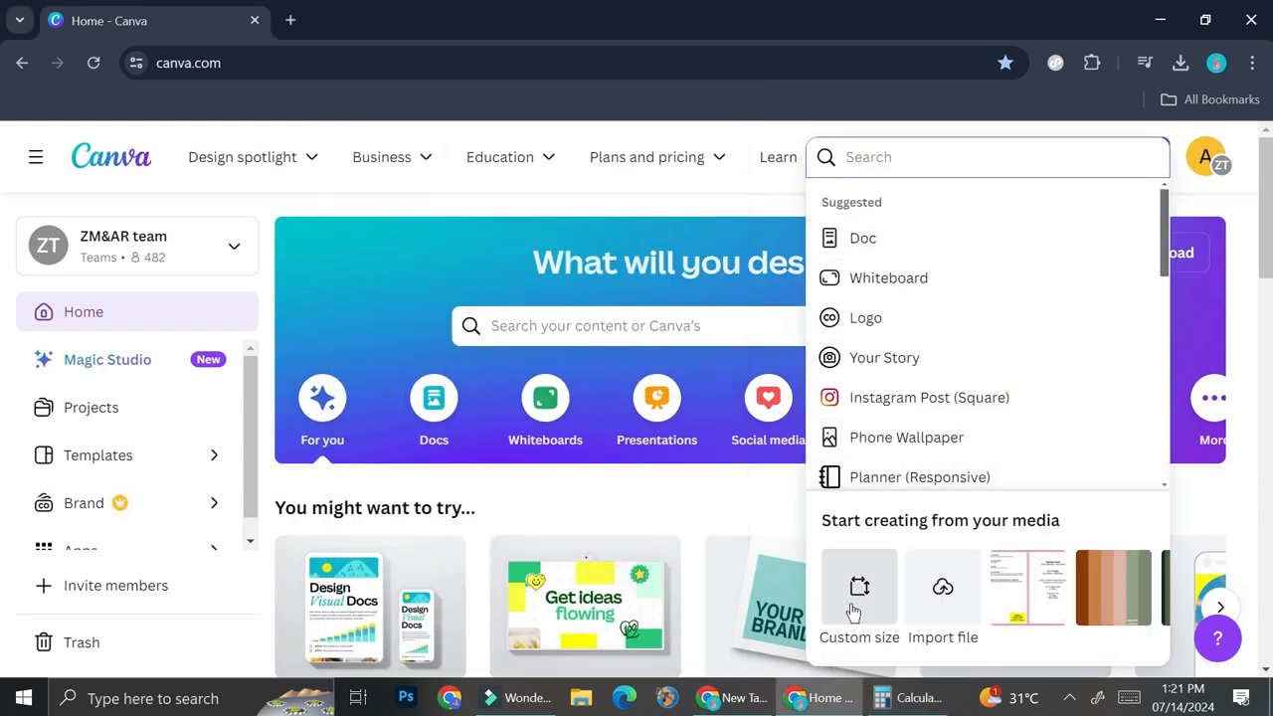
{"action": "left_click", "coordinate": [868, 602]}
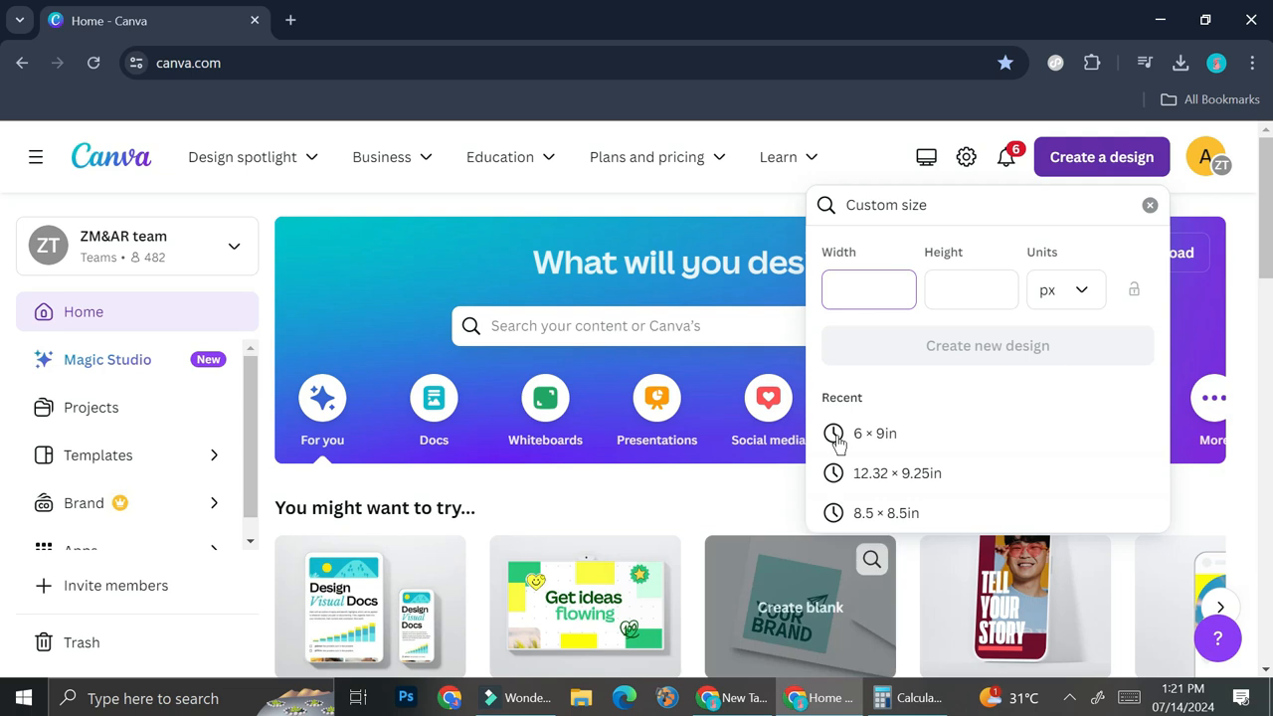
{"action": "left_click", "coordinate": [905, 698]}
{"action": "left_click", "coordinate": [683, 431]}
{"action": "left_click", "coordinate": [597, 572]}
{"action": "left_click", "coordinate": [684, 622]}
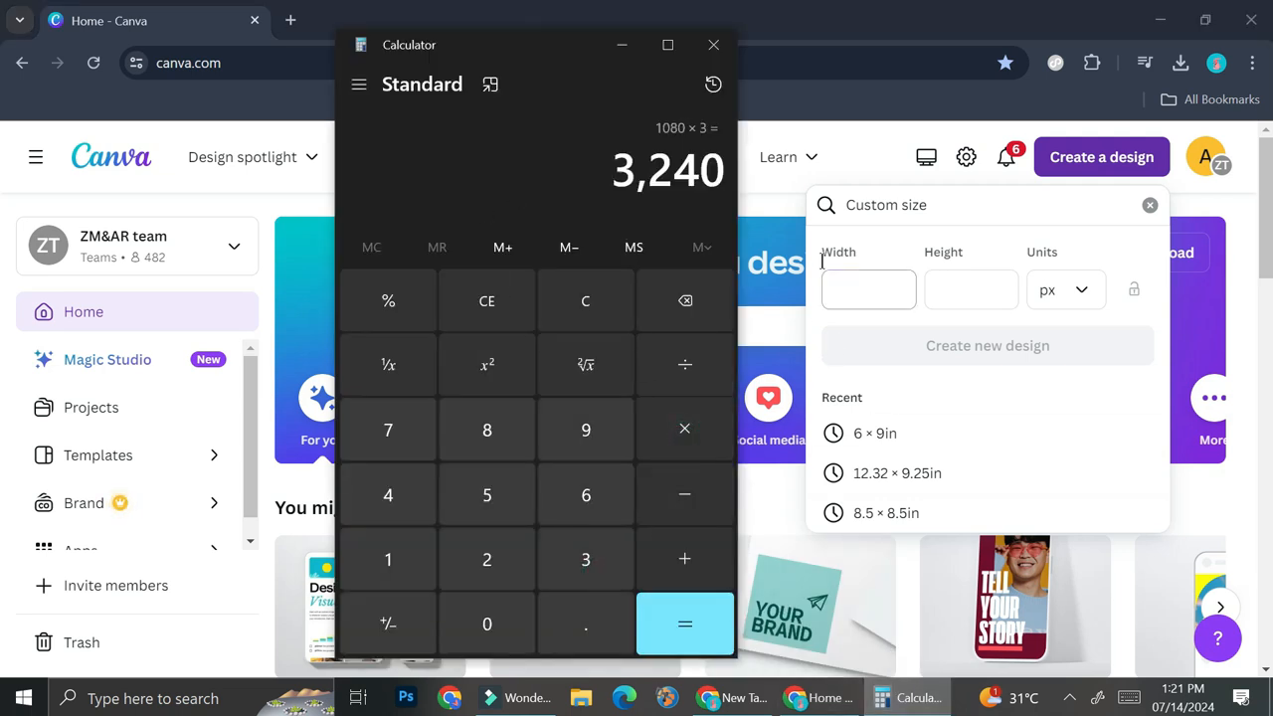
In Canva, set the custom design's width to 3240 px and its height to 1080 px.
{"action": "left_click", "coordinate": [985, 293]}
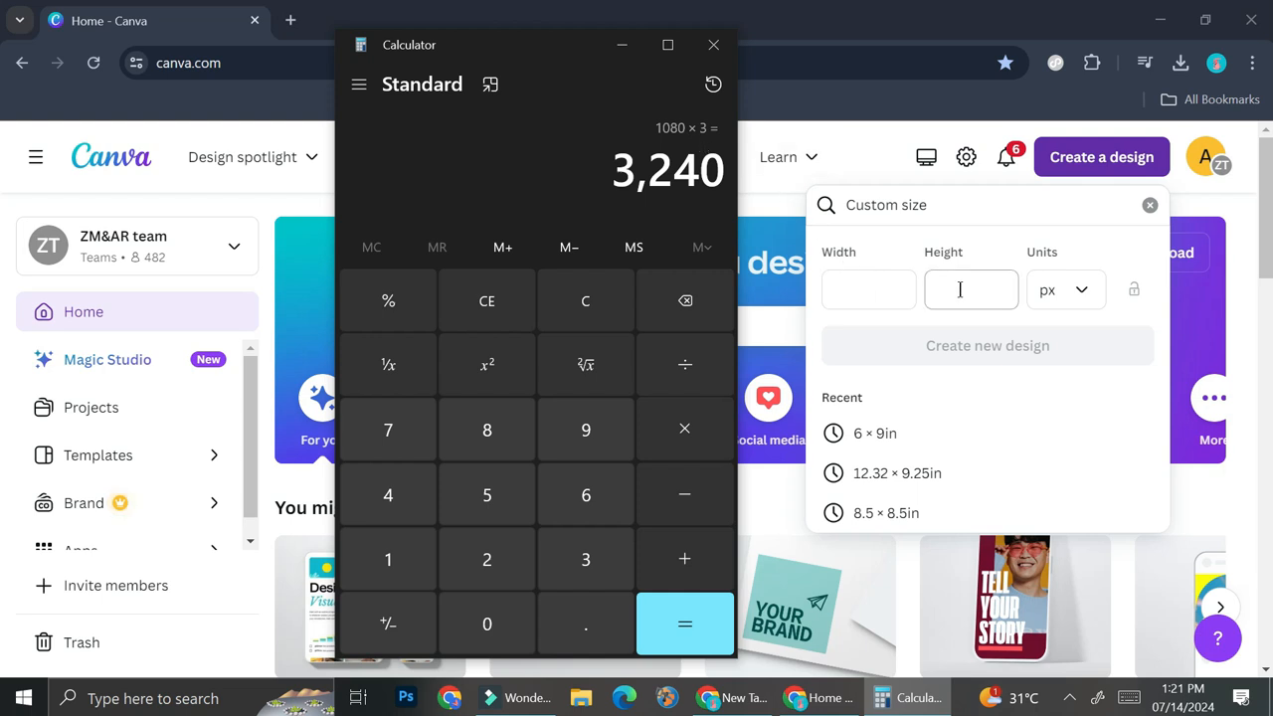
{"action": "left_click", "coordinate": [876, 293]}
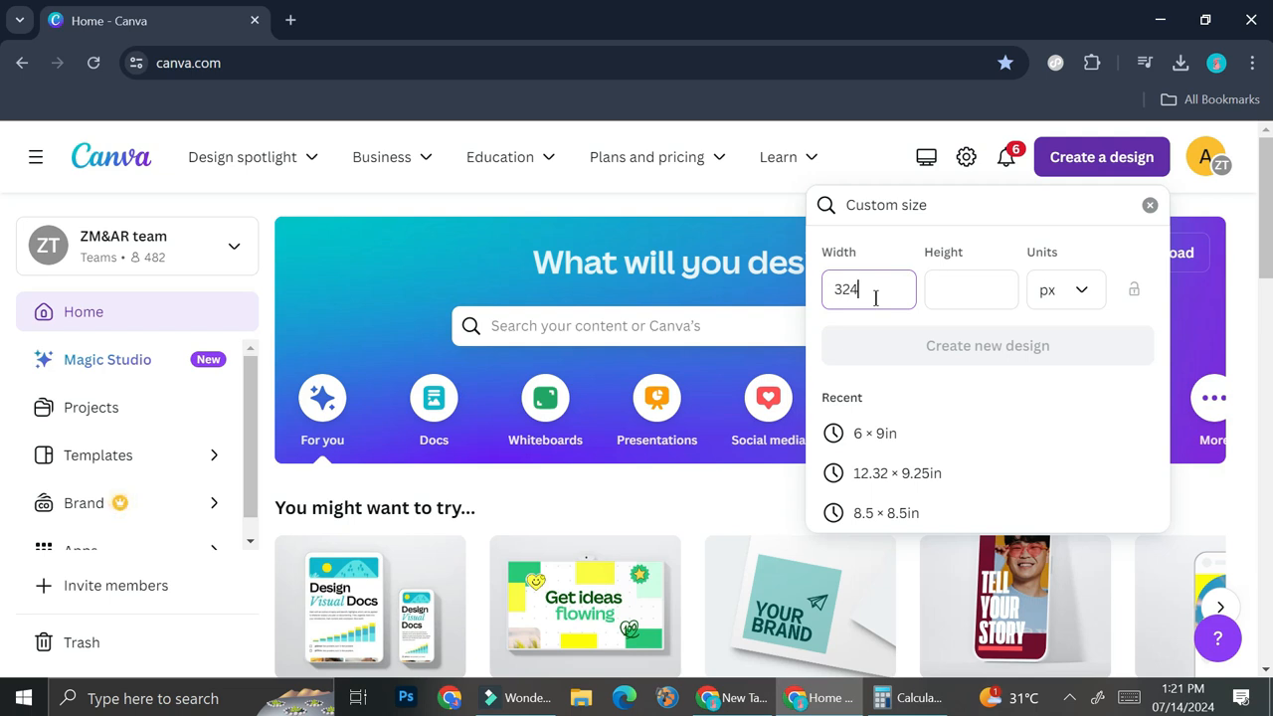
{"action": "left_click", "coordinate": [957, 290]}
{"action": "type", "text": "1080"}
Switch to Calculator, clear the previous result and multiply 1080 by 2.
{"action": "left_click", "coordinate": [882, 696]}
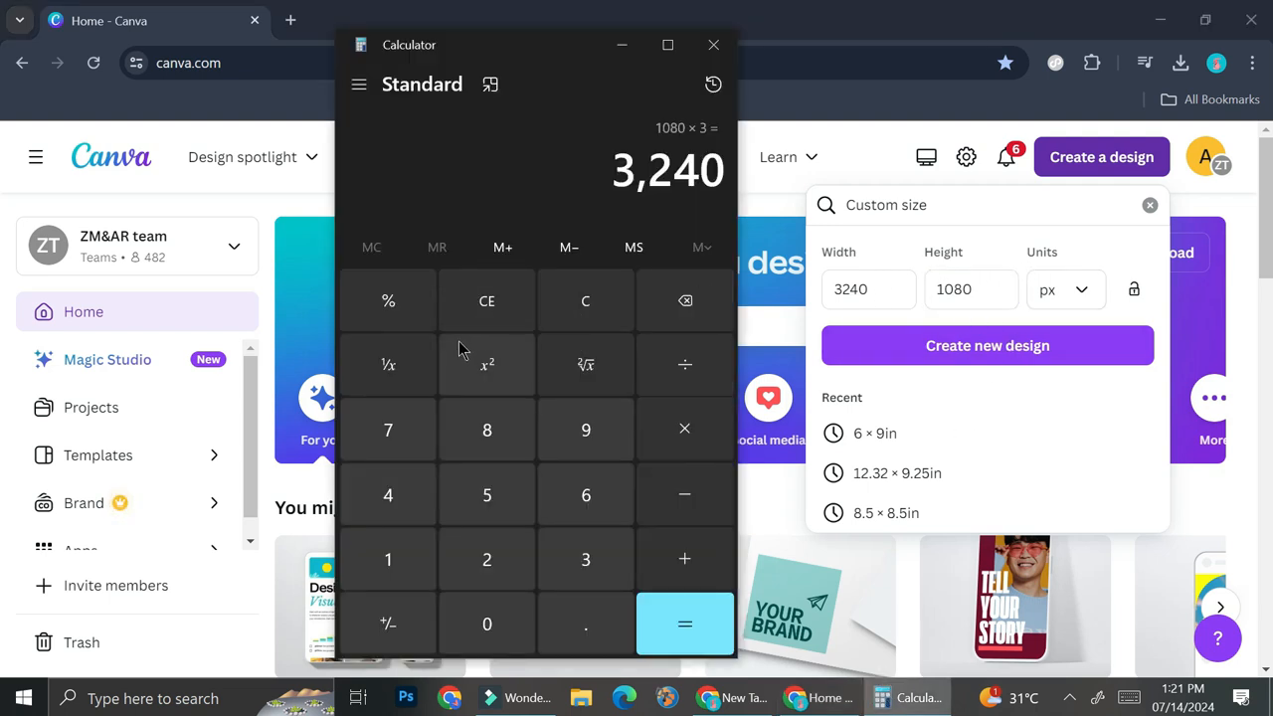
{"action": "left_click", "coordinate": [604, 320]}
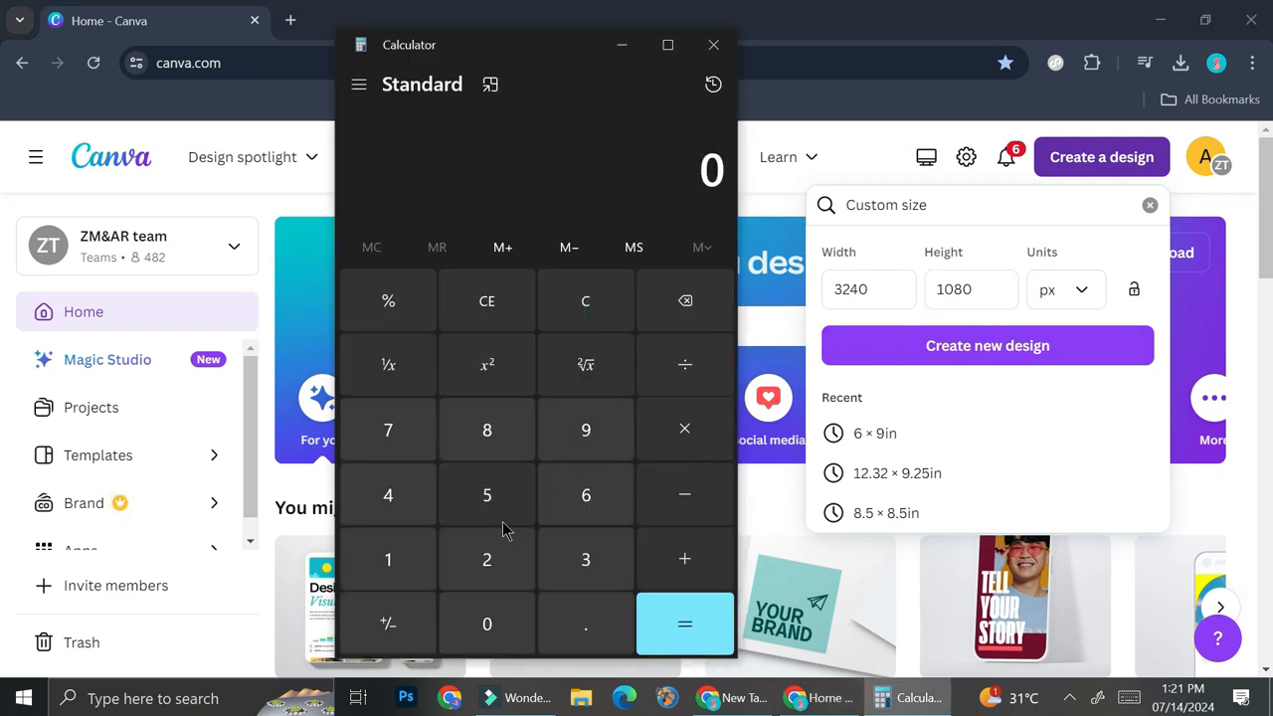
{"action": "left_click", "coordinate": [418, 551]}
{"action": "left_click", "coordinate": [479, 619]}
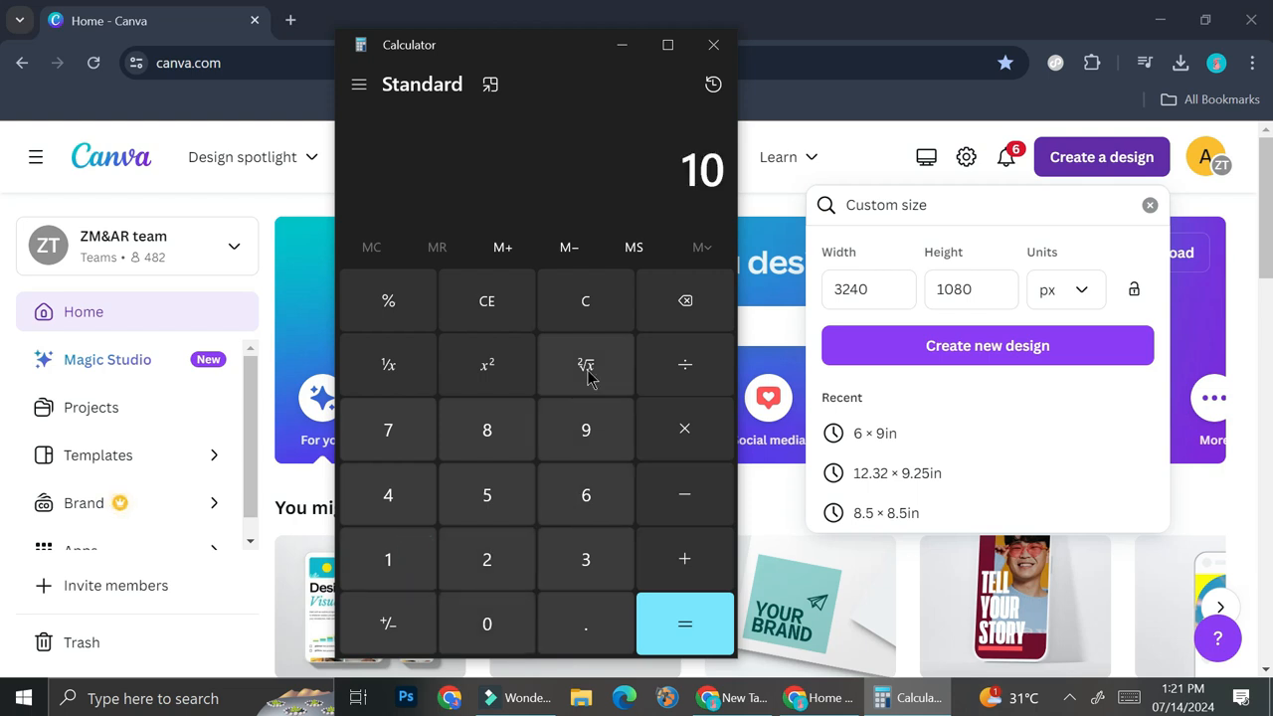
{"action": "left_click", "coordinate": [519, 434]}
{"action": "left_click", "coordinate": [702, 432]}
{"action": "left_click", "coordinate": [498, 569]}
{"action": "left_click", "coordinate": [652, 620]}
Back in Canva, set the custom height to 2160 px and create the new design.
{"action": "left_click", "coordinate": [953, 289]}
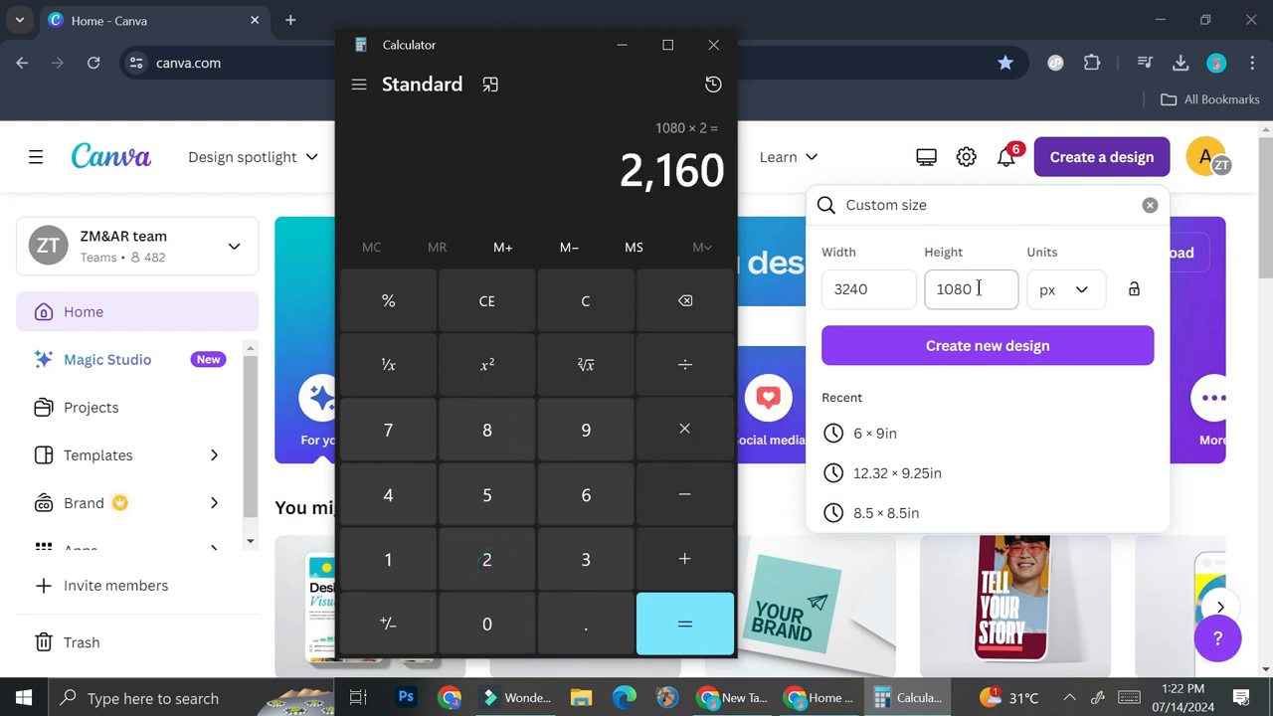
{"action": "double_click", "coordinate": [970, 289]}
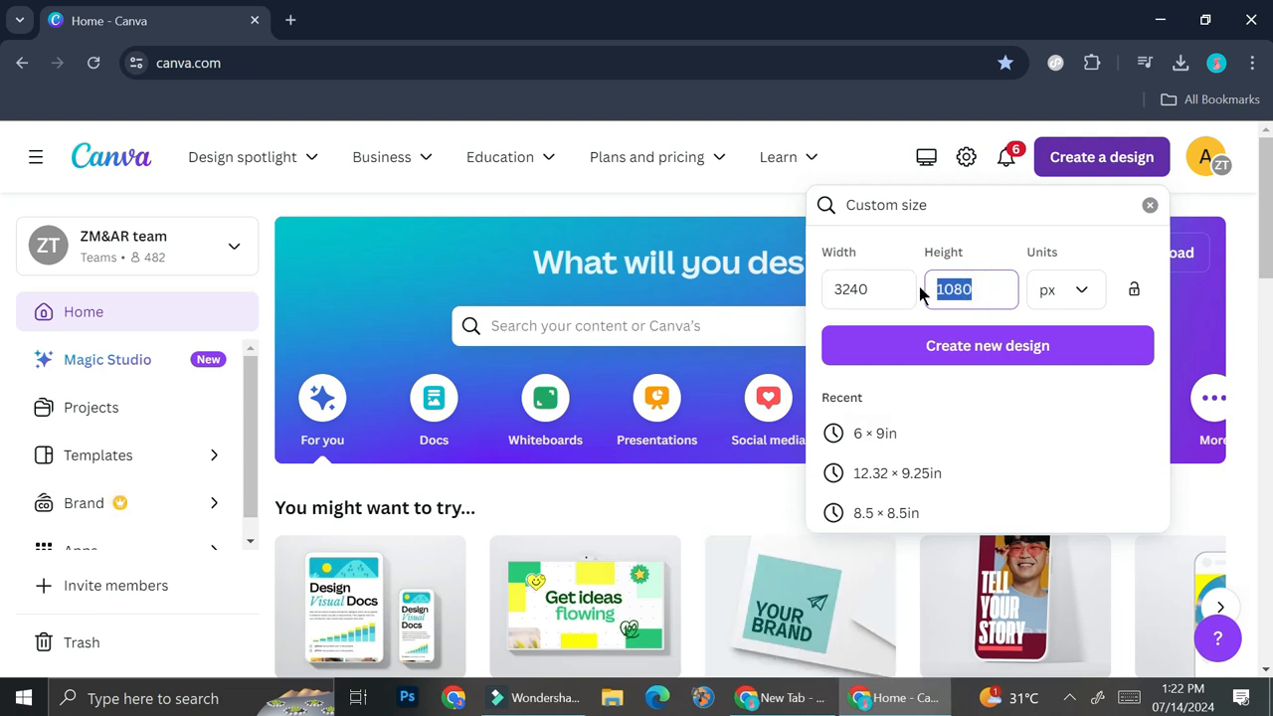
{"action": "type", "text": "2160"}
{"action": "left_click", "coordinate": [919, 345]}
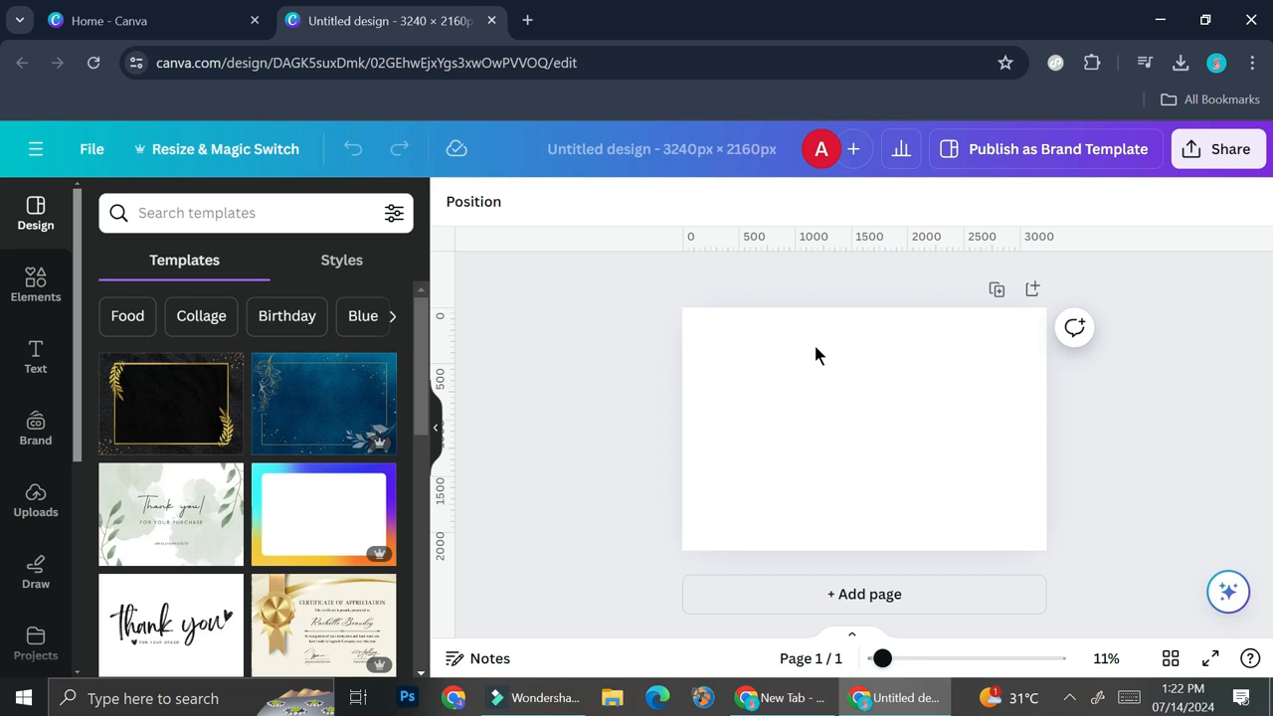
Add custom guides to the page with 3 columns, 2 rows, and all gaps and margins at 0 px.
{"action": "left_click", "coordinate": [66, 147]}
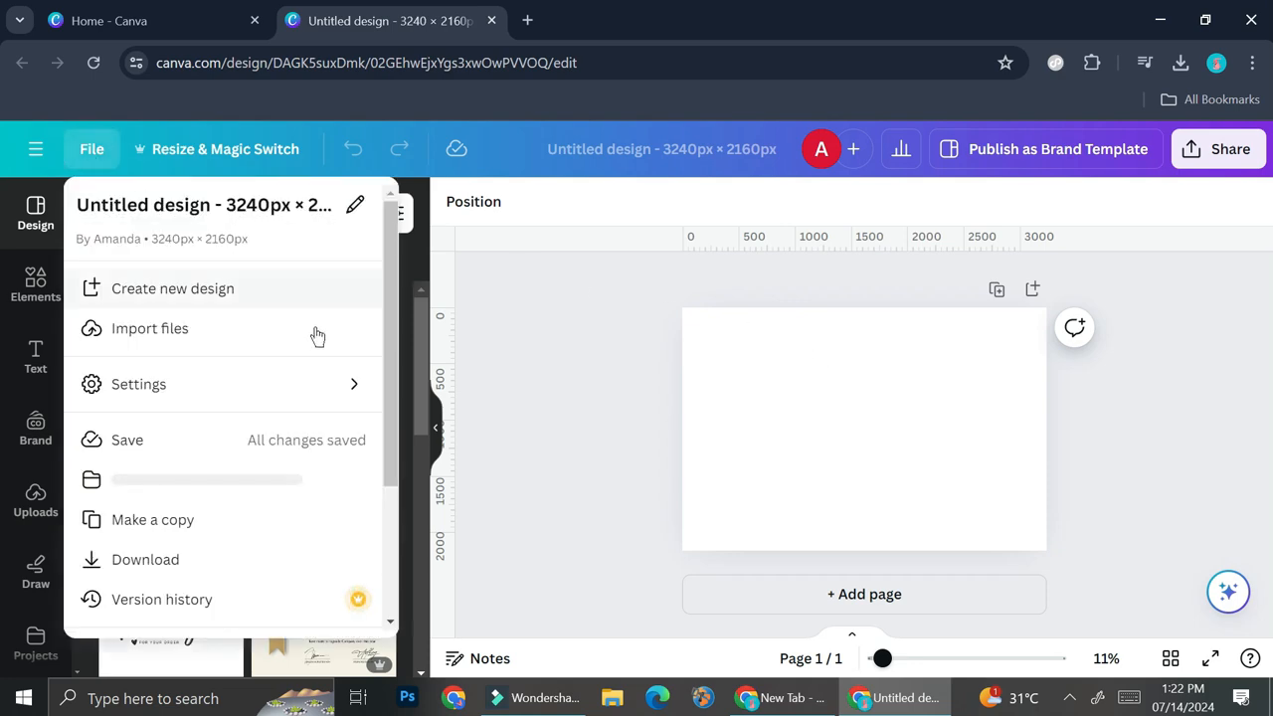
{"action": "mouse_move", "coordinate": [333, 389]}
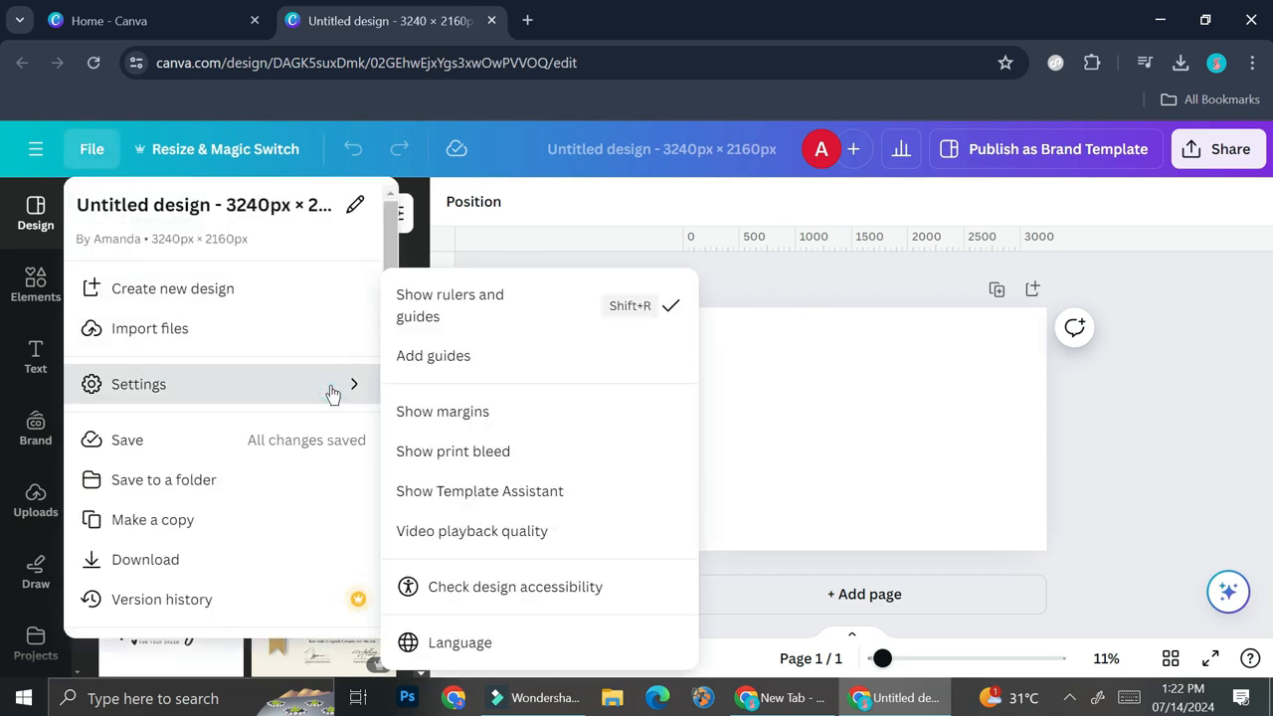
{"action": "left_click", "coordinate": [450, 368]}
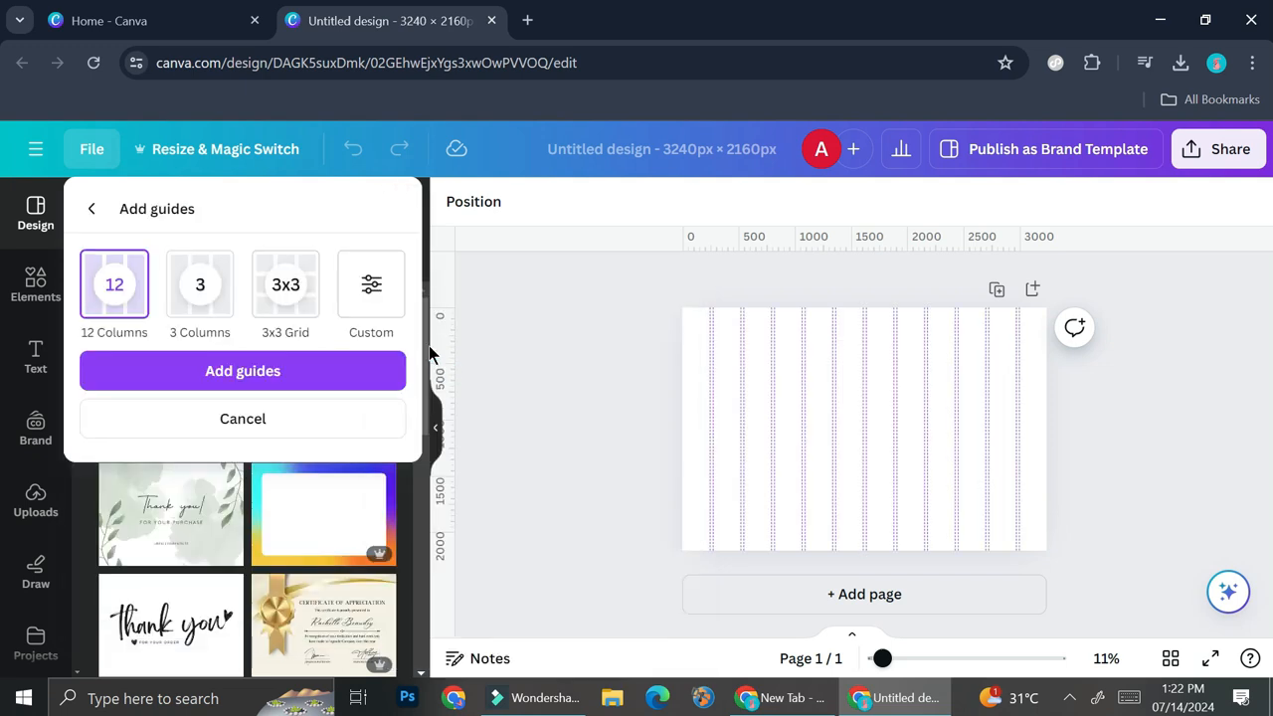
{"action": "left_click", "coordinate": [371, 284]}
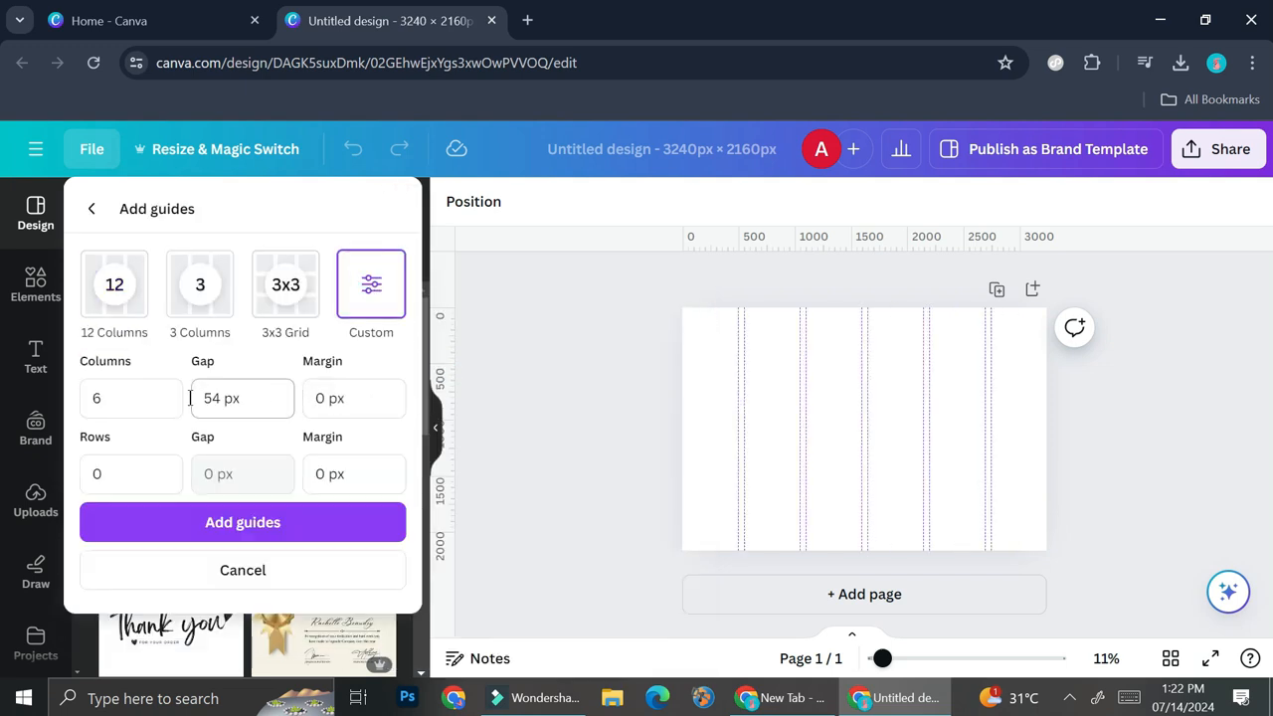
{"action": "left_click", "coordinate": [138, 401]}
{"action": "type", "text": "3"}
{"action": "left_click", "coordinate": [131, 475]}
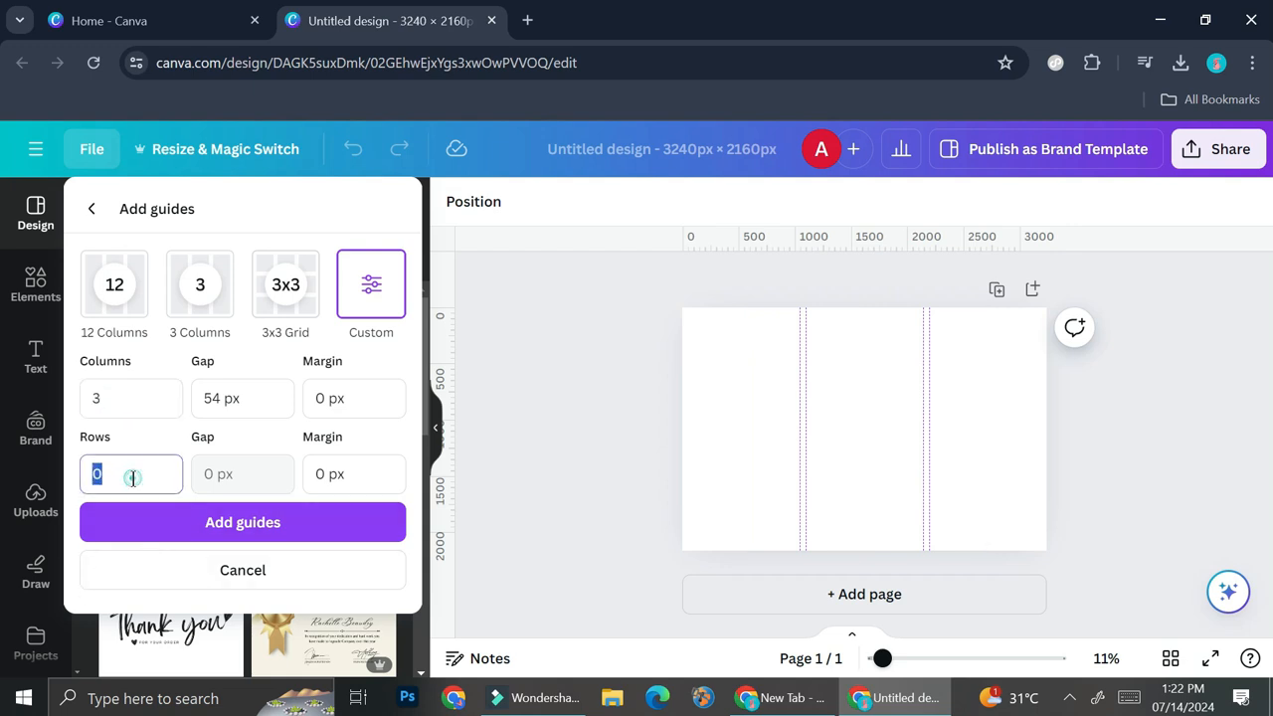
{"action": "type", "text": "2"}
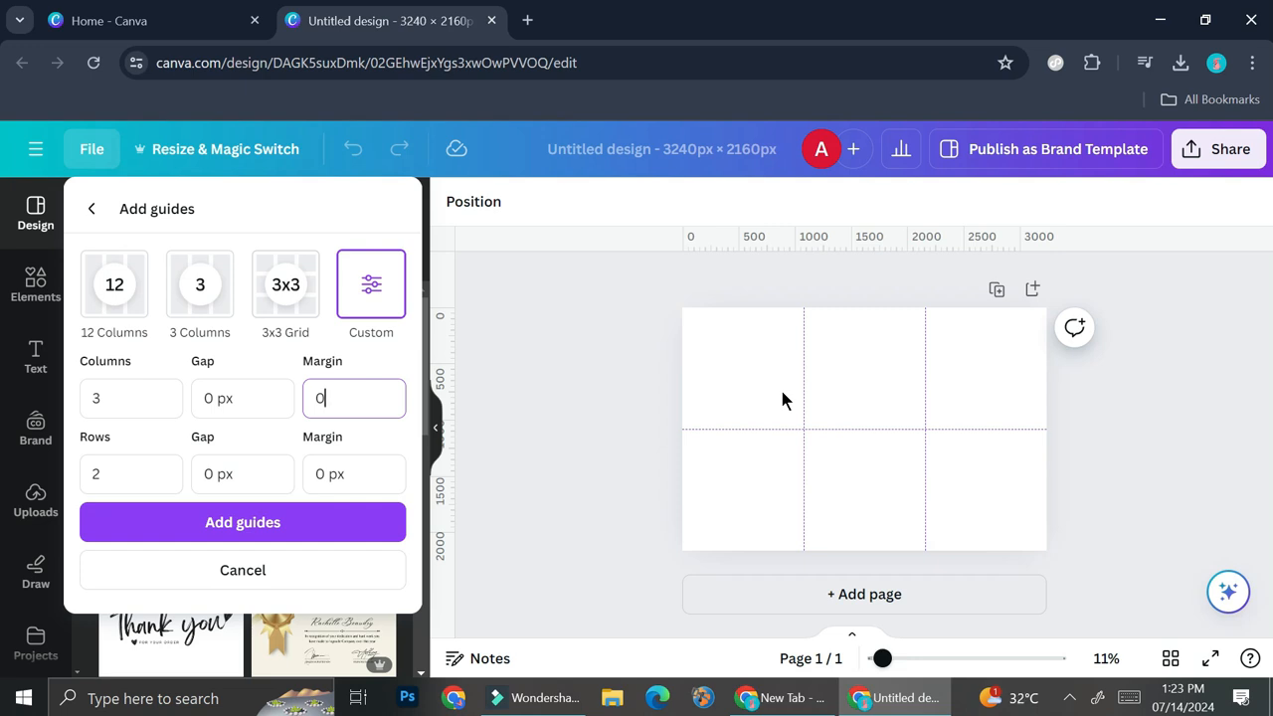
{"action": "left_click", "coordinate": [320, 533]}
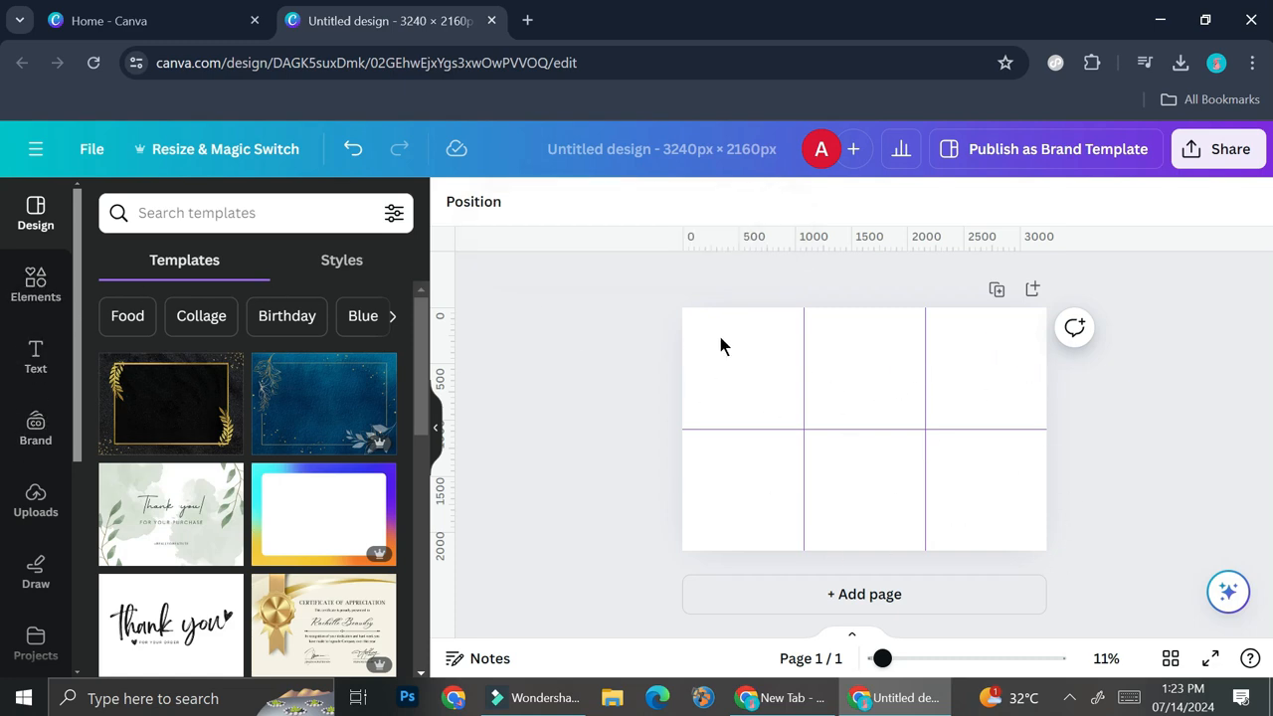
Search the design elements for "paper".
{"action": "left_click", "coordinate": [39, 284]}
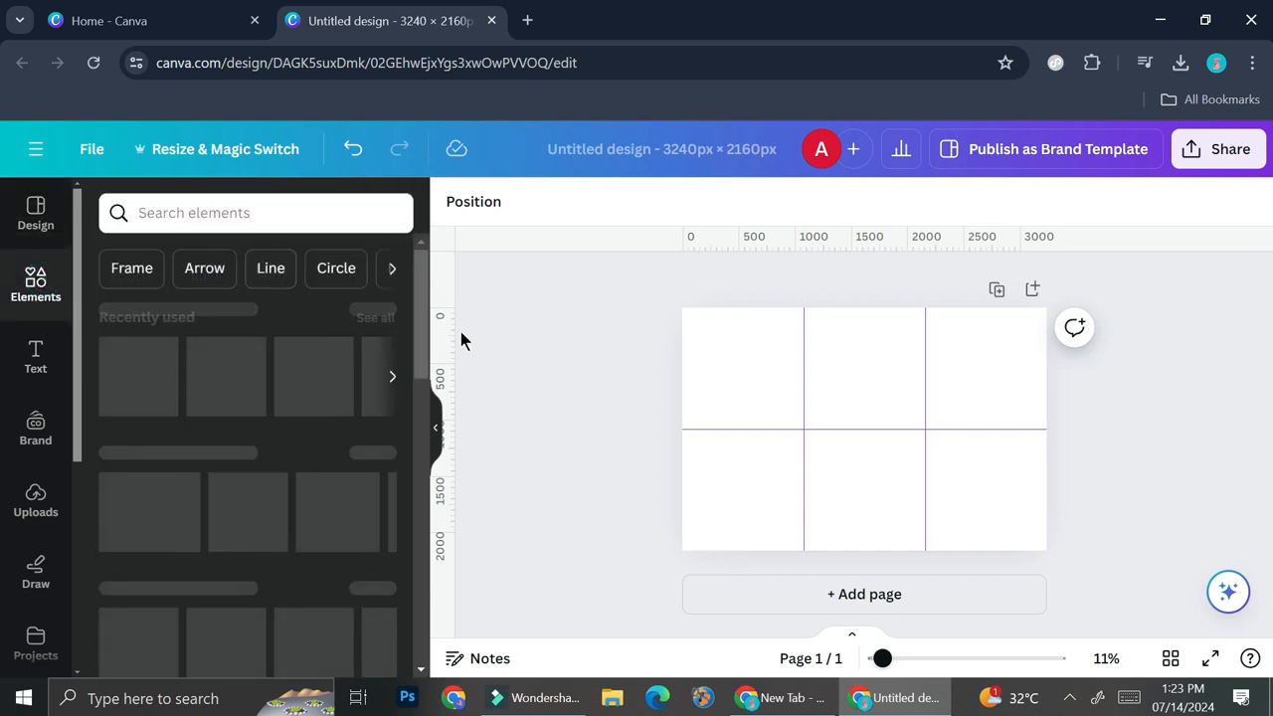
{"action": "left_click", "coordinate": [312, 214]}
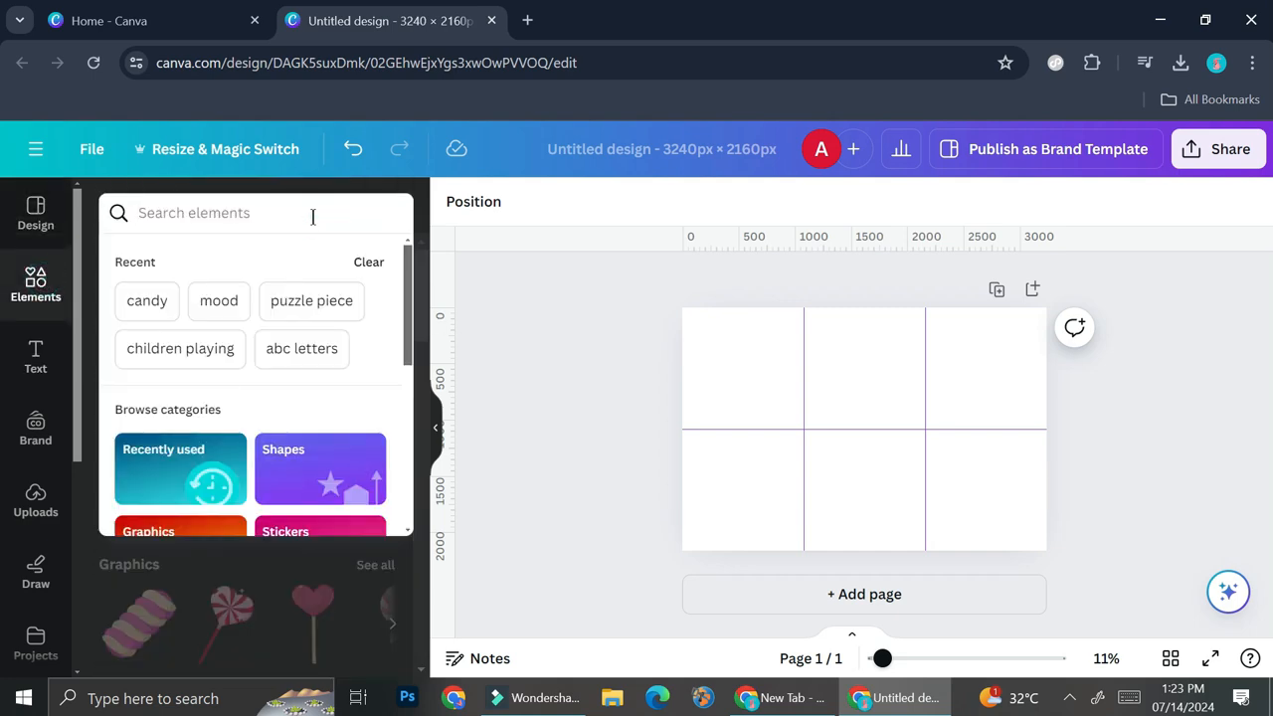
{"action": "type", "text": "pa"}
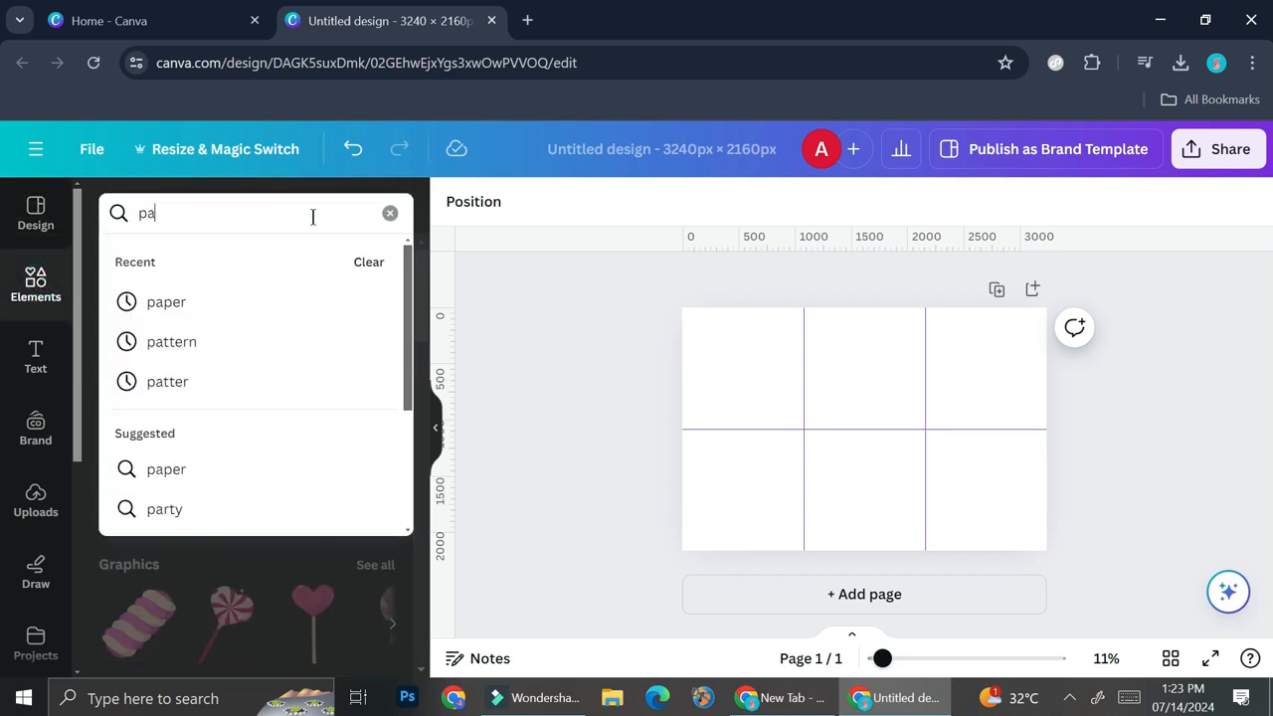
{"action": "type", "text": "pet"}
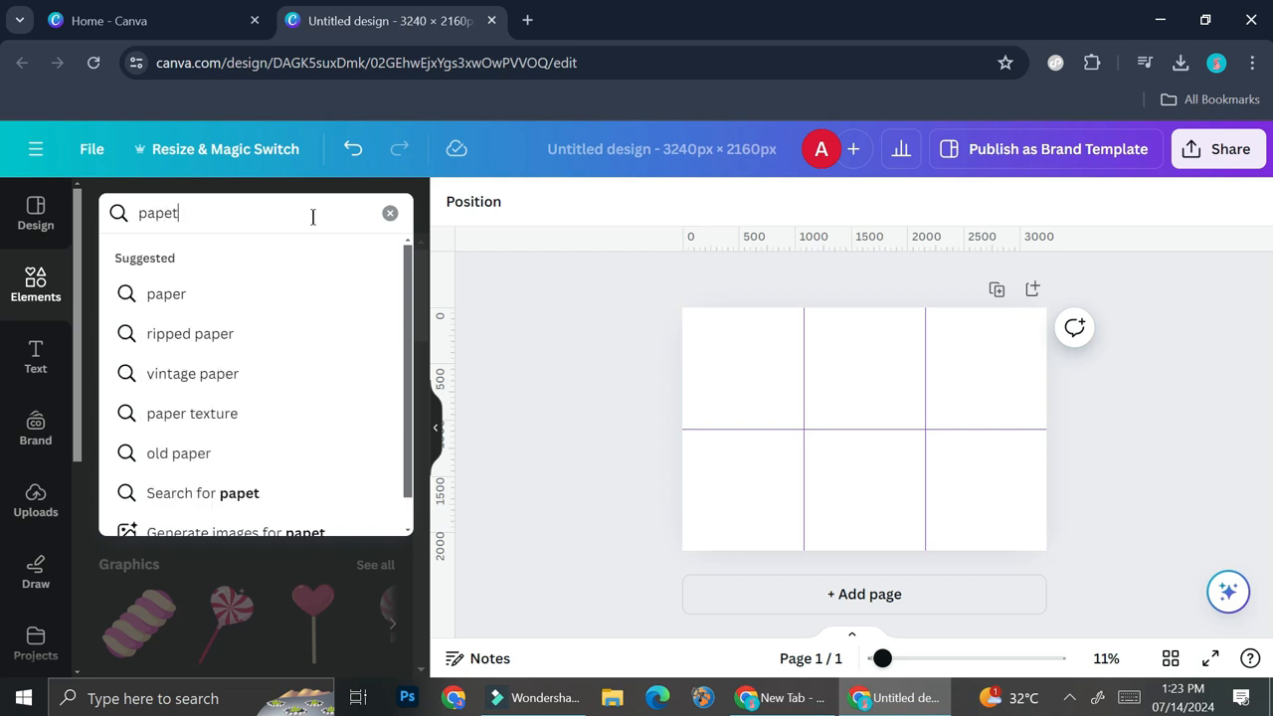
{"action": "key", "text": "BackSpace"}
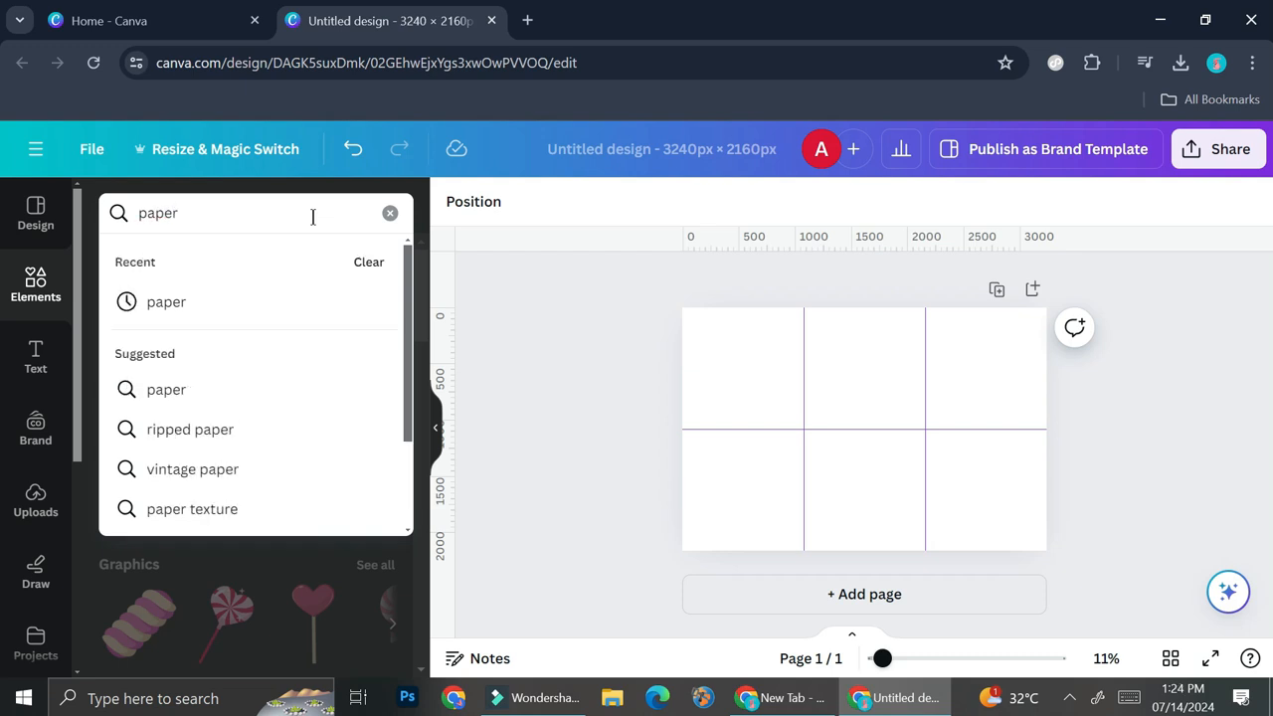
{"action": "key", "text": "Return"}
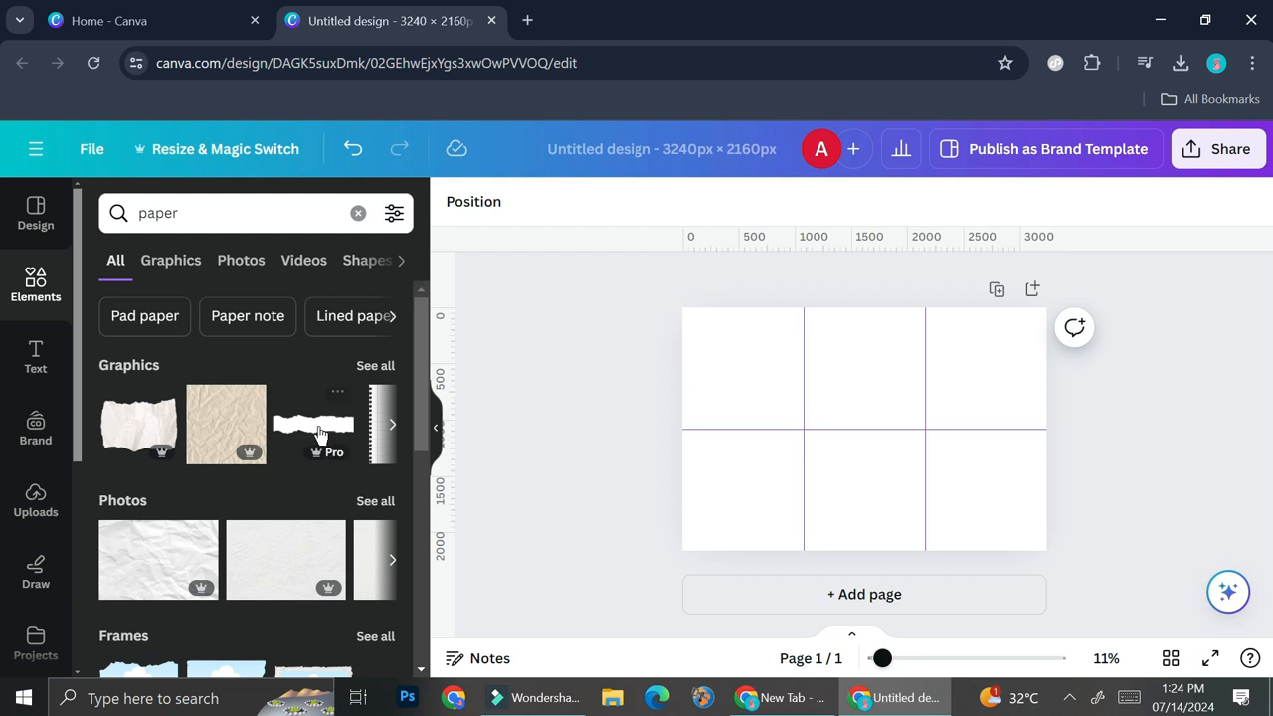
Add the crumpled beige paper photo to the page and enlarge it to cover the entire canvas as a background.
{"action": "left_click", "coordinate": [379, 505]}
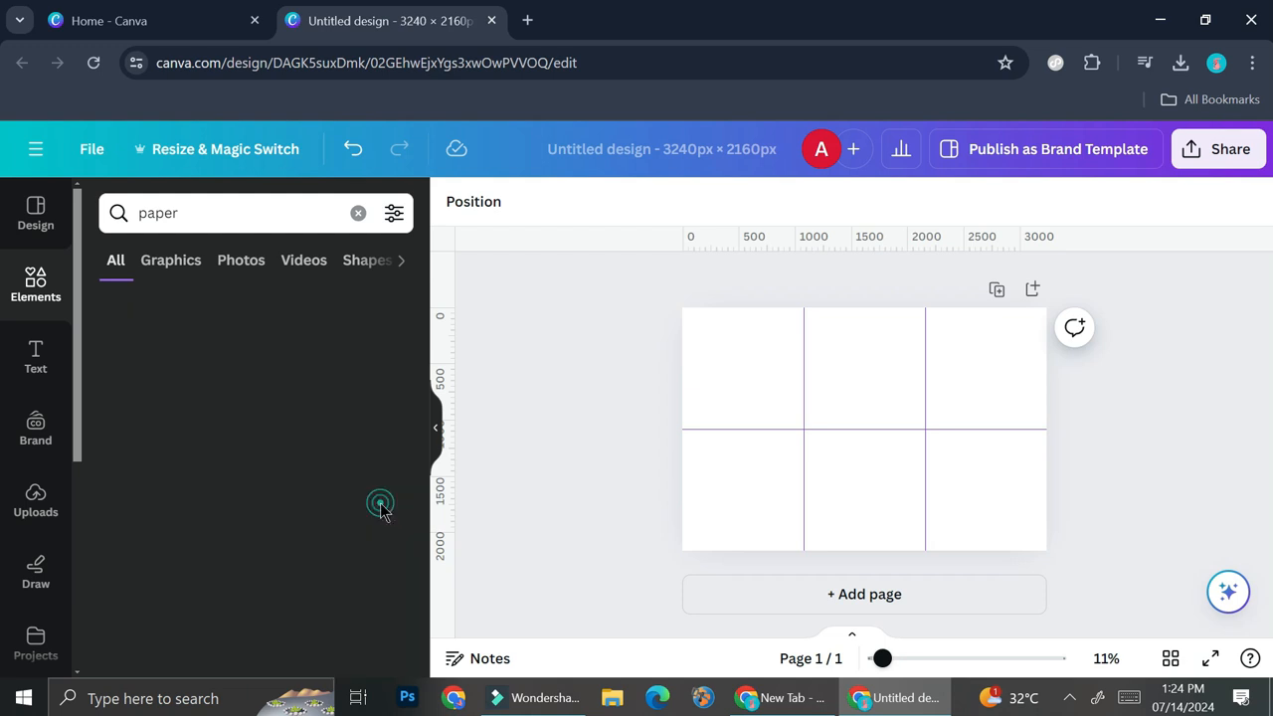
{"action": "scroll", "coordinate": [298, 446], "scroll_direction": "down", "scroll_amount": 1}
{"action": "left_click", "coordinate": [311, 528]}
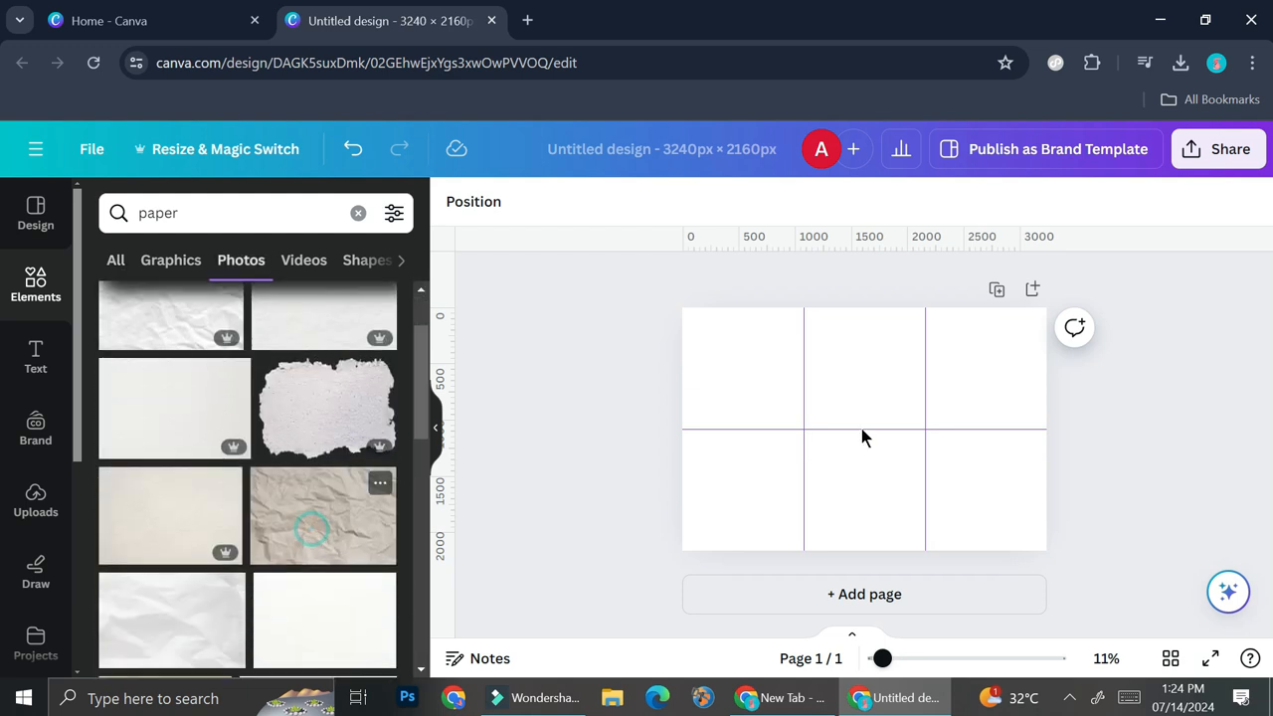
{"action": "left_click_drag", "start_coordinate": [898, 449], "coordinate": [853, 421]}
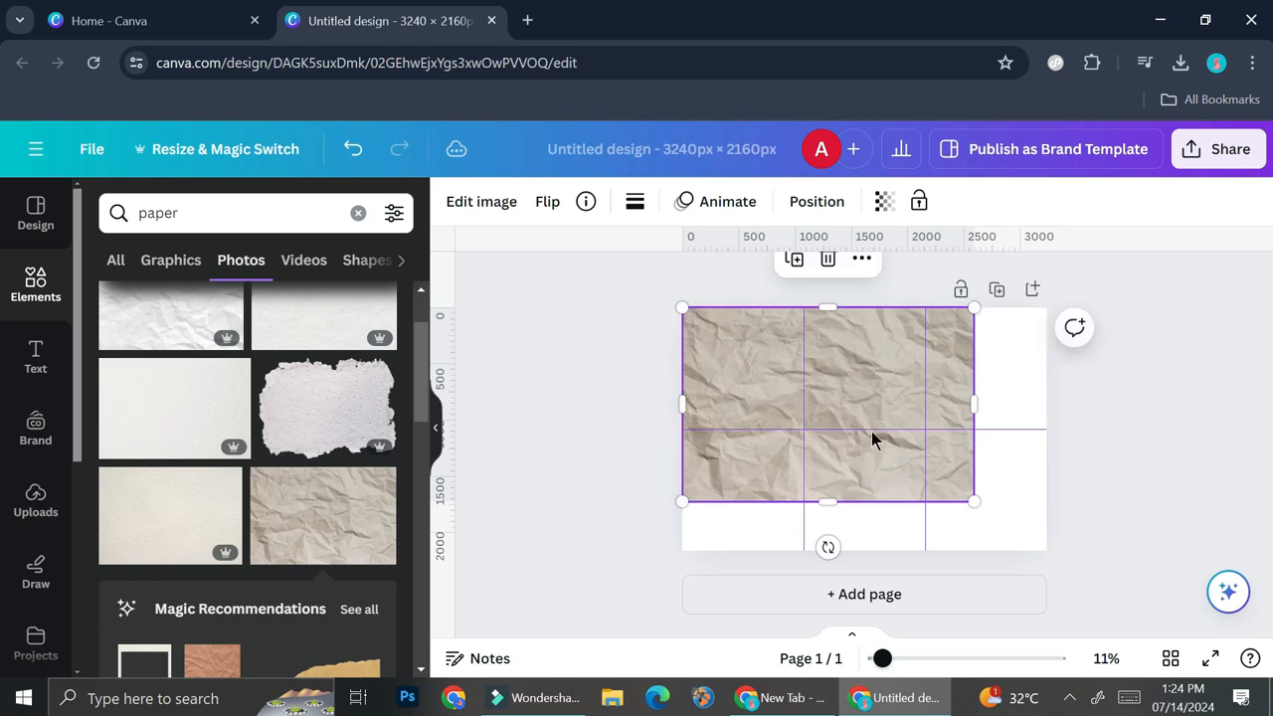
{"action": "left_click_drag", "start_coordinate": [975, 502], "coordinate": [1048, 550]}
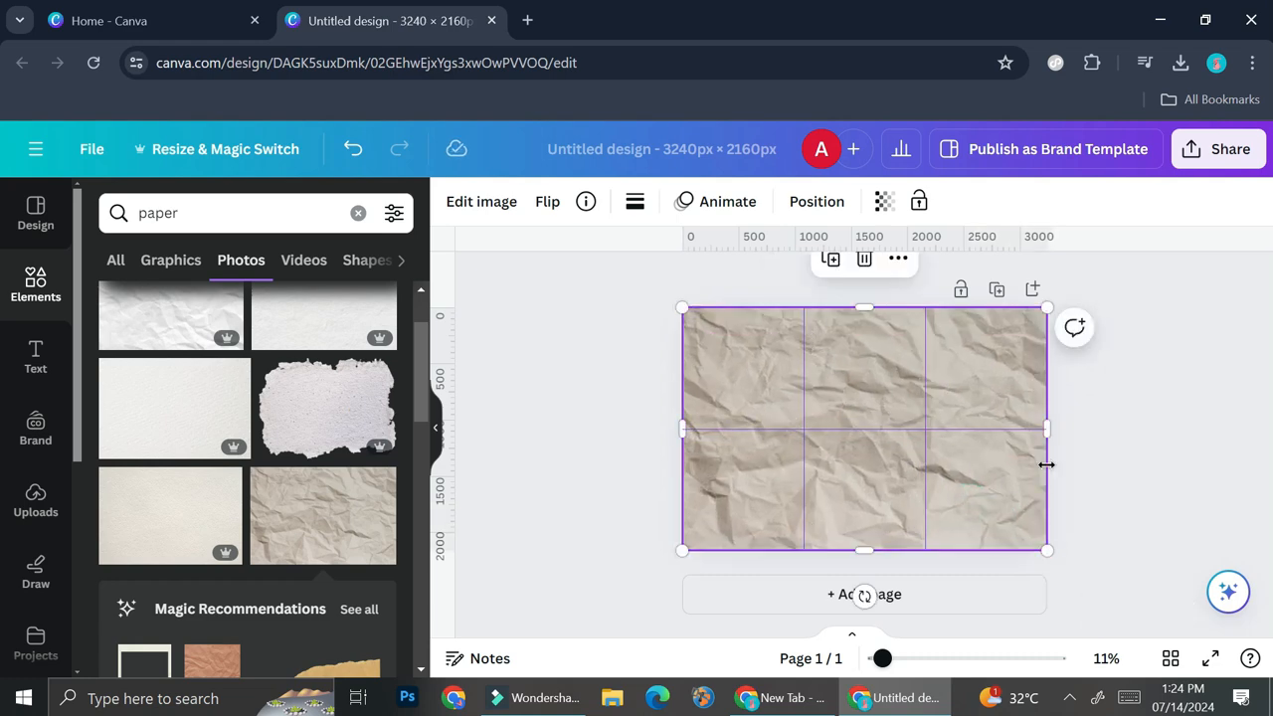
{"action": "left_click", "coordinate": [1150, 431]}
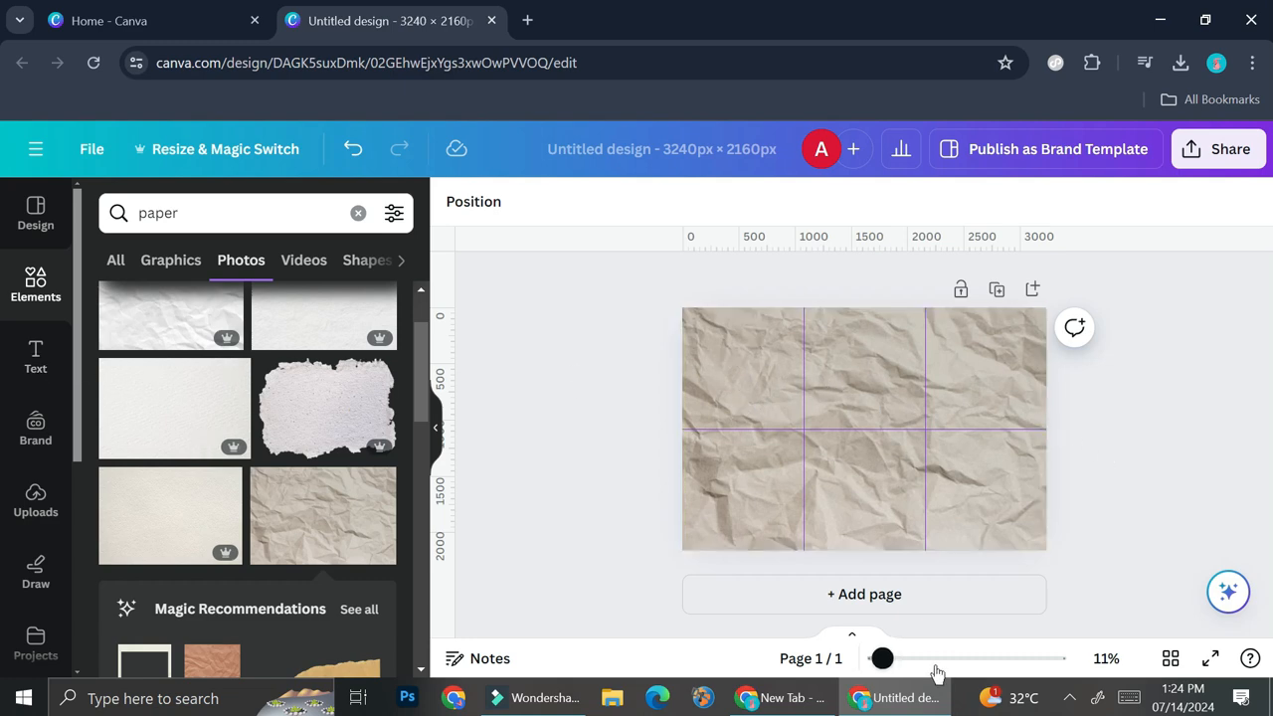
{"action": "left_click_drag", "start_coordinate": [883, 658], "coordinate": [907, 658]}
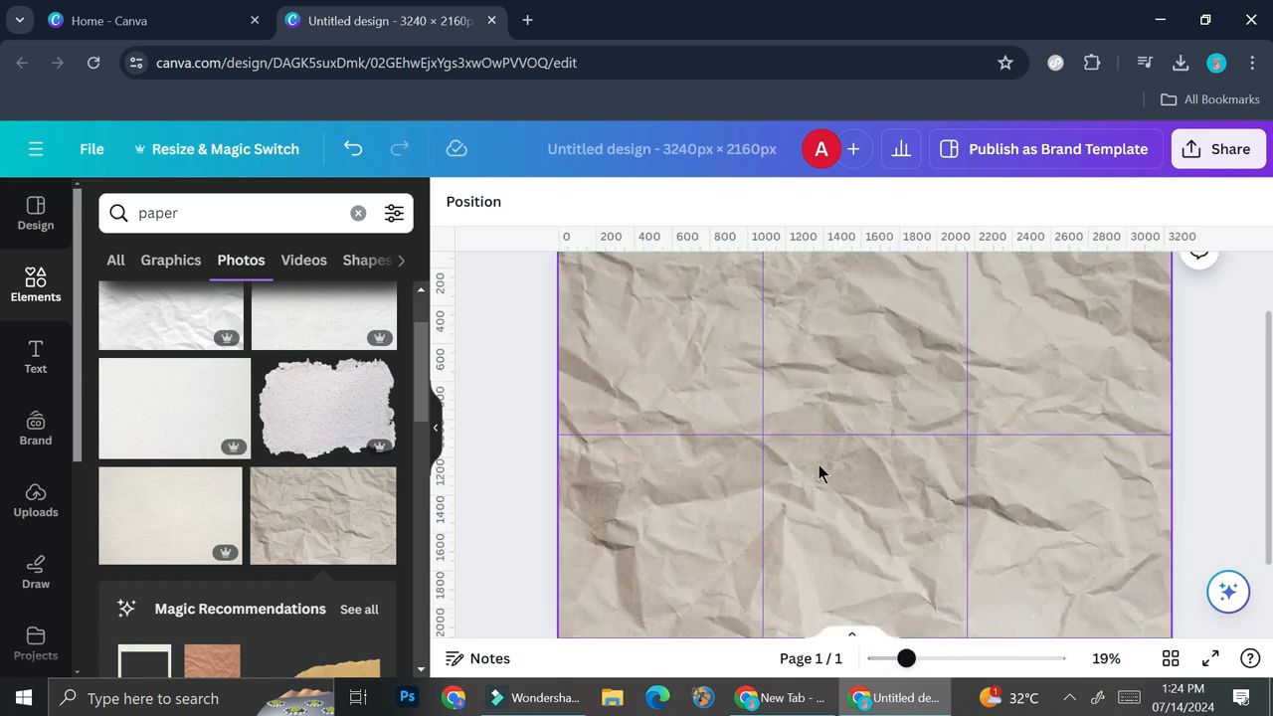
Search the design elements for "polaroid frame" and browse the matching photos.
{"action": "scroll", "coordinate": [820, 474], "scroll_direction": "up", "scroll_amount": 1}
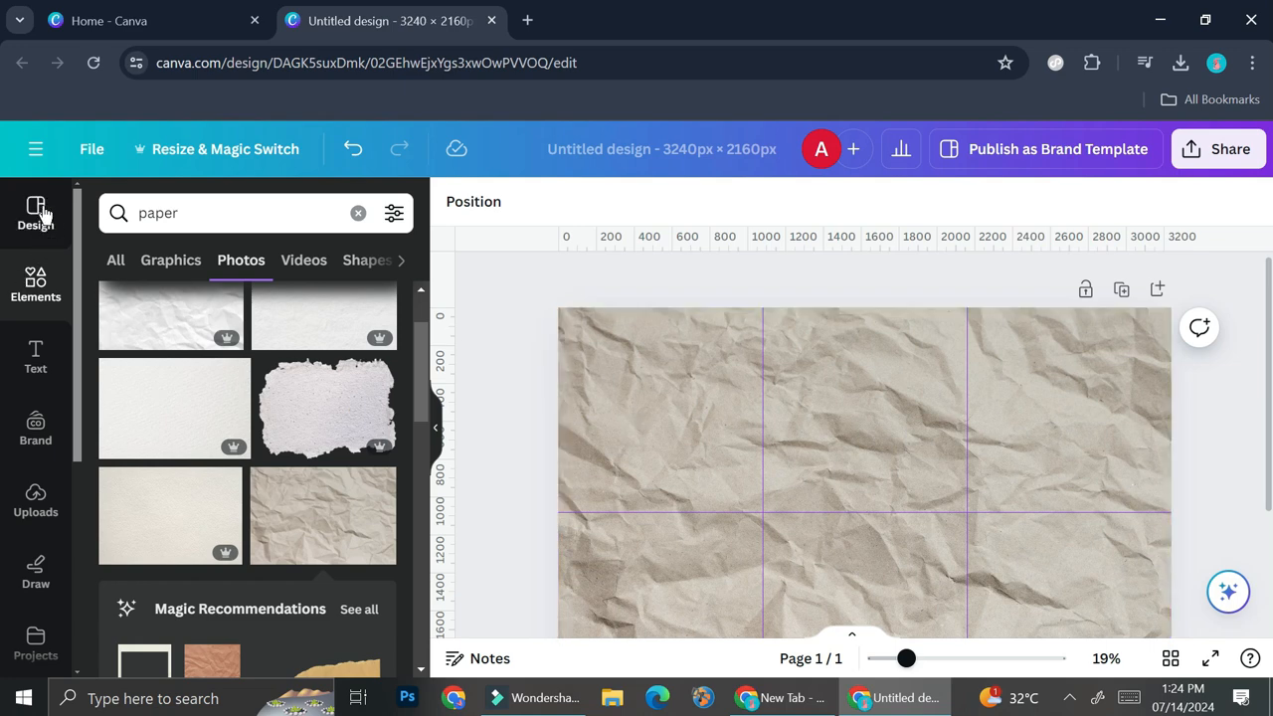
{"action": "left_click", "coordinate": [181, 212]}
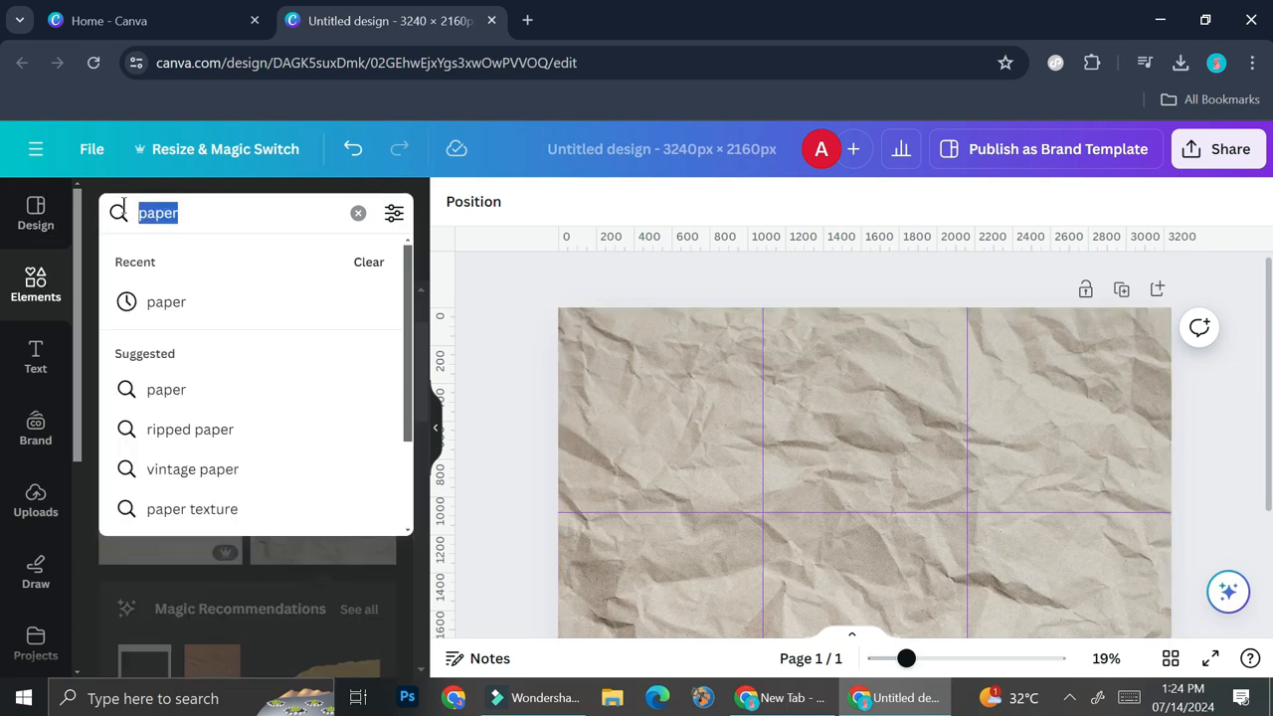
{"action": "type", "text": "pol"}
{"action": "left_click", "coordinate": [186, 289]}
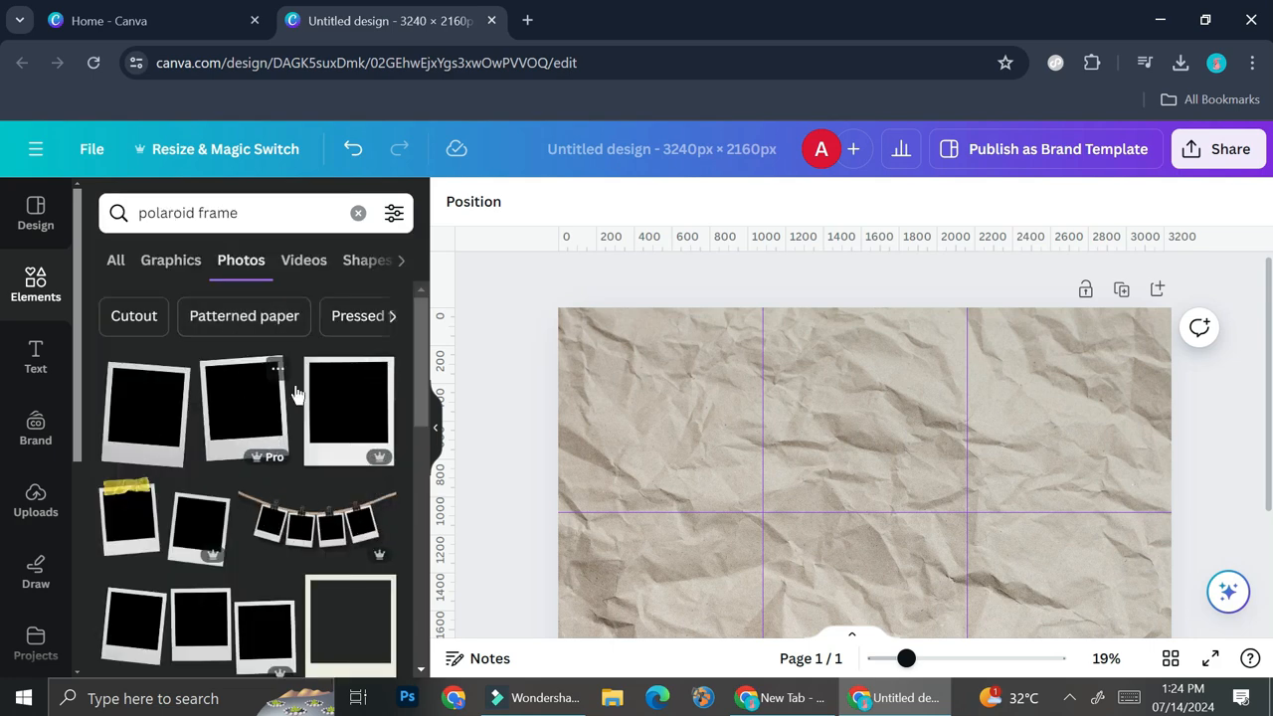
{"action": "scroll", "coordinate": [333, 403], "scroll_direction": "down", "scroll_amount": 2}
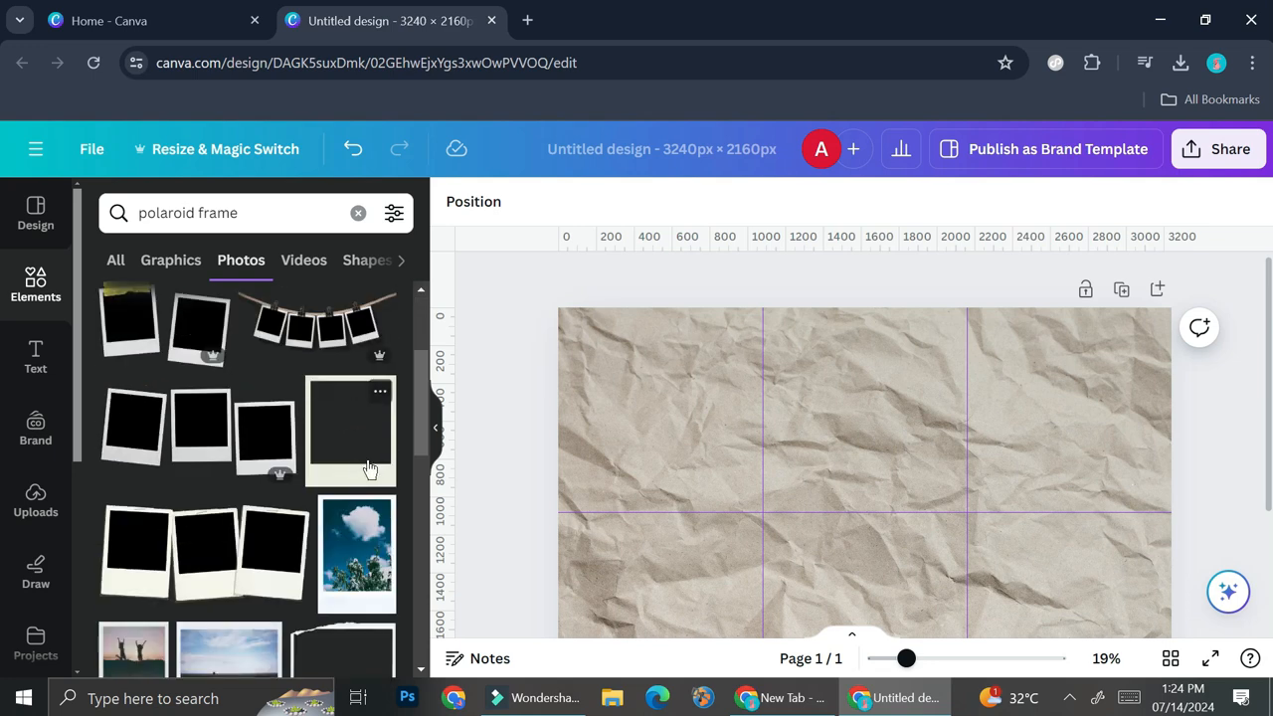
{"action": "scroll", "coordinate": [370, 469], "scroll_direction": "down", "scroll_amount": 1}
{"action": "scroll", "coordinate": [353, 469], "scroll_direction": "up", "scroll_amount": 2}
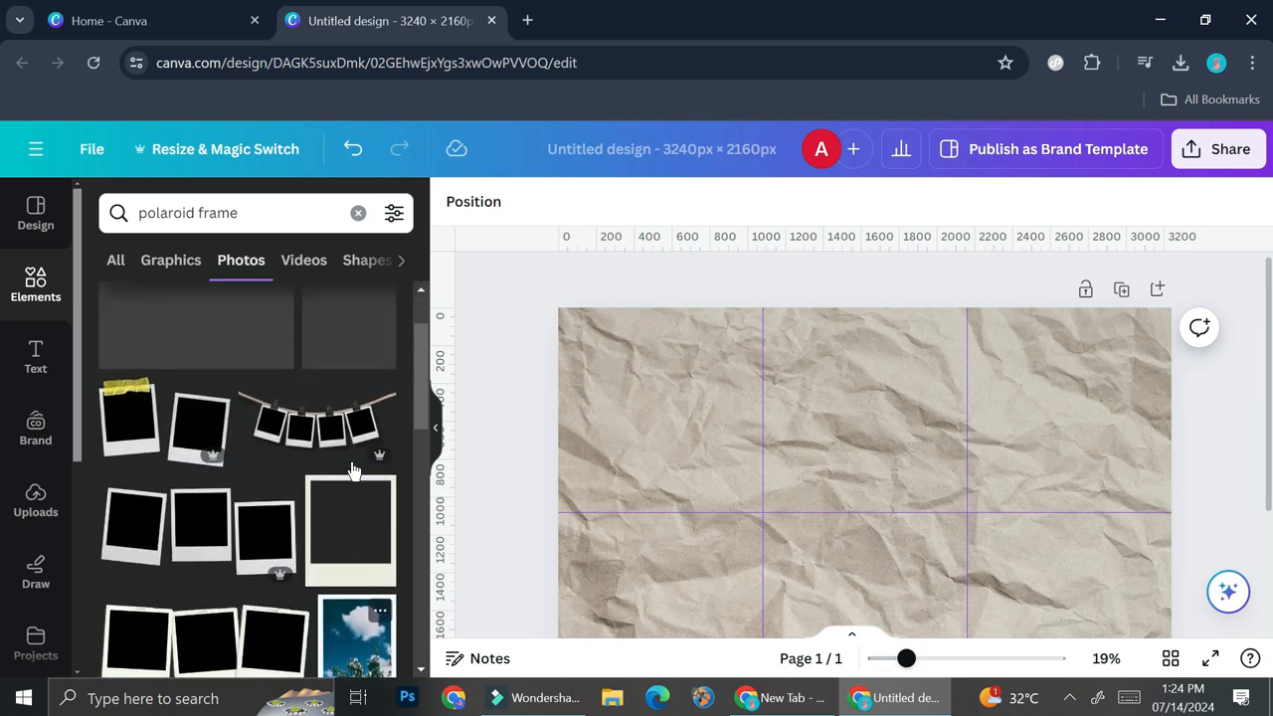
{"action": "scroll", "coordinate": [222, 428], "scroll_direction": "up", "scroll_amount": 2}
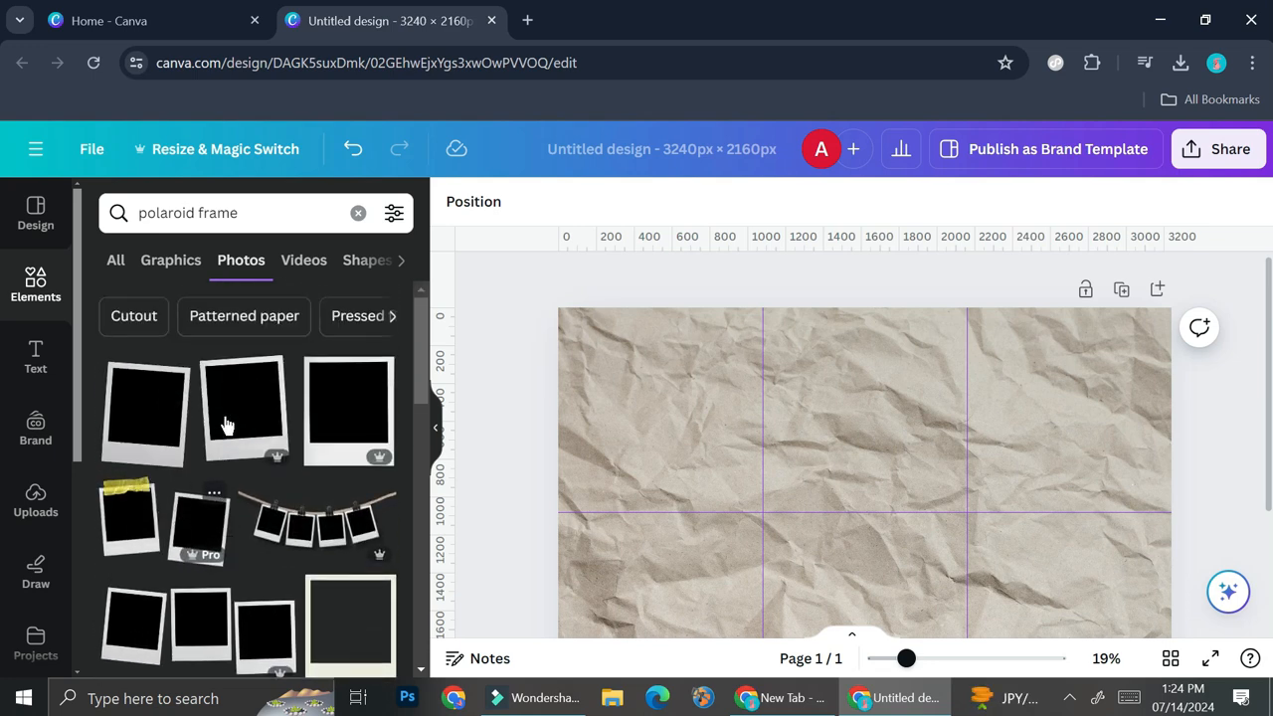
Add the pair of polaroids with yellow tape, resize it to about 1330 × 905 px, and place it in the page's upper-left area.
{"action": "left_click", "coordinate": [153, 523]}
{"action": "left_click_drag", "start_coordinate": [859, 466], "coordinate": [819, 449]}
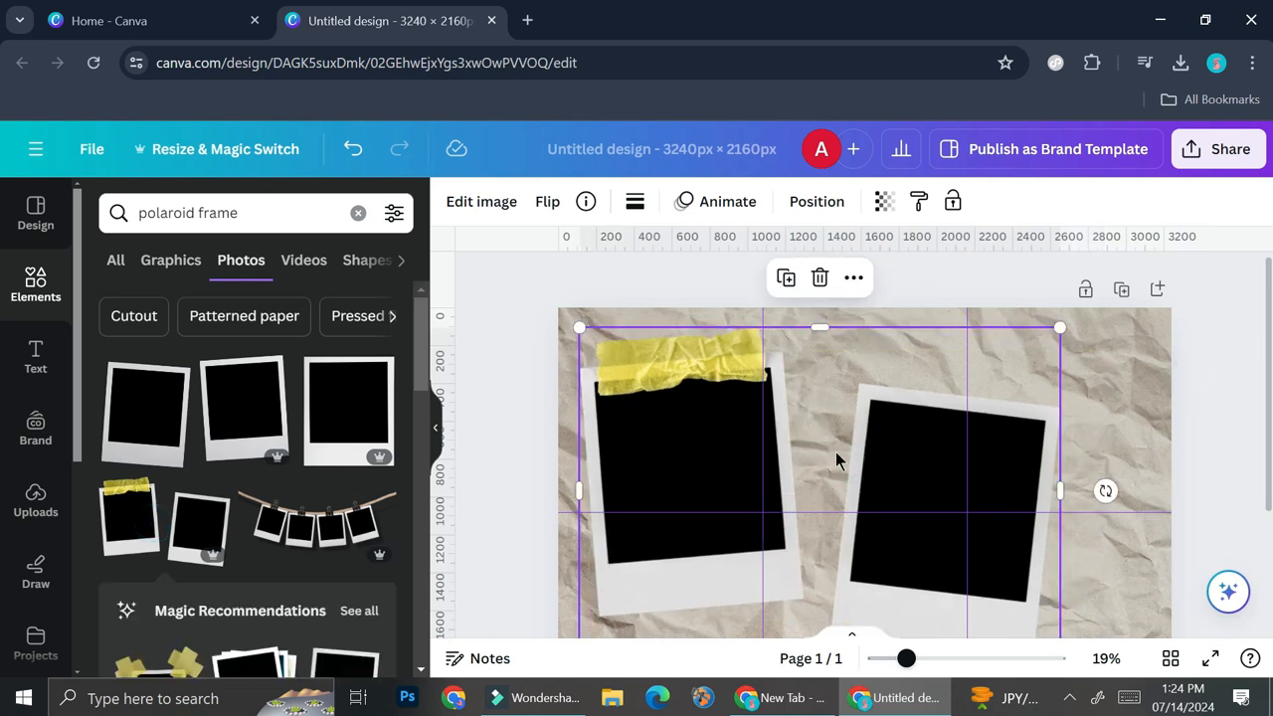
{"action": "scroll", "coordinate": [1006, 531], "scroll_direction": "down", "scroll_amount": 2}
{"action": "left_click_drag", "start_coordinate": [1029, 533], "coordinate": [830, 397]}
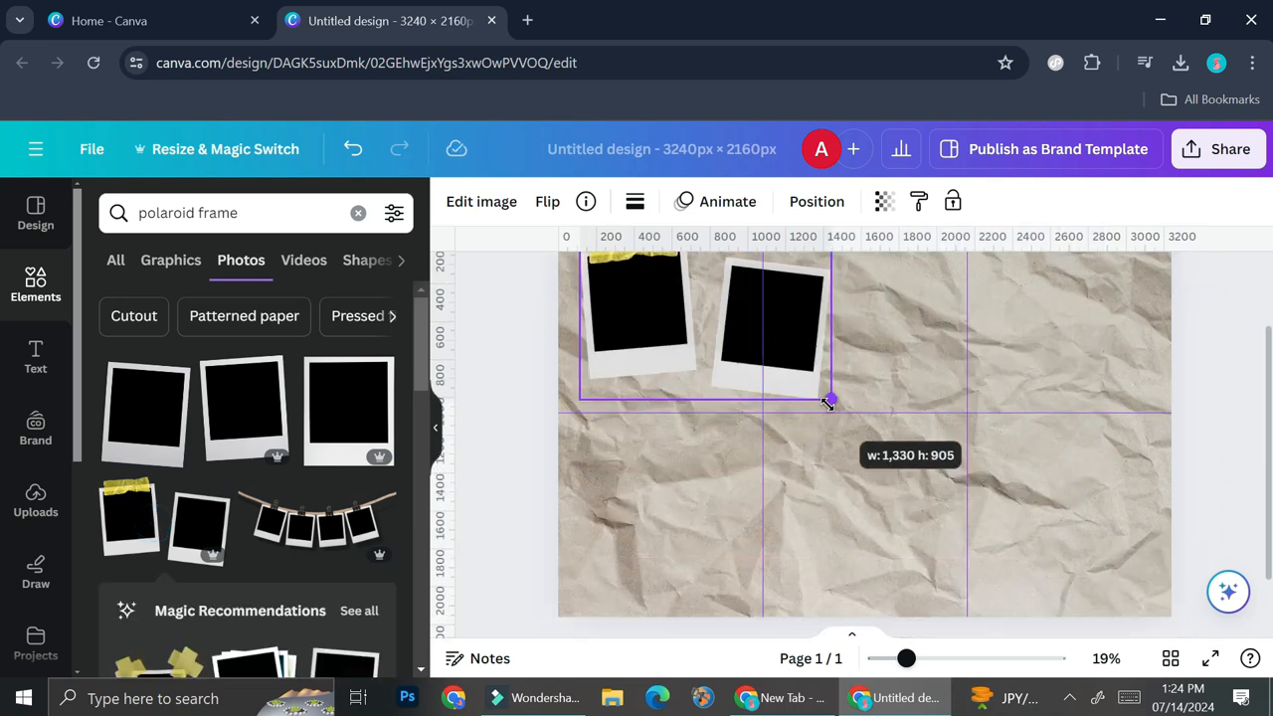
{"action": "left_click_drag", "start_coordinate": [733, 347], "coordinate": [734, 364]}
{"action": "scroll", "coordinate": [784, 364], "scroll_direction": "up", "scroll_amount": 2}
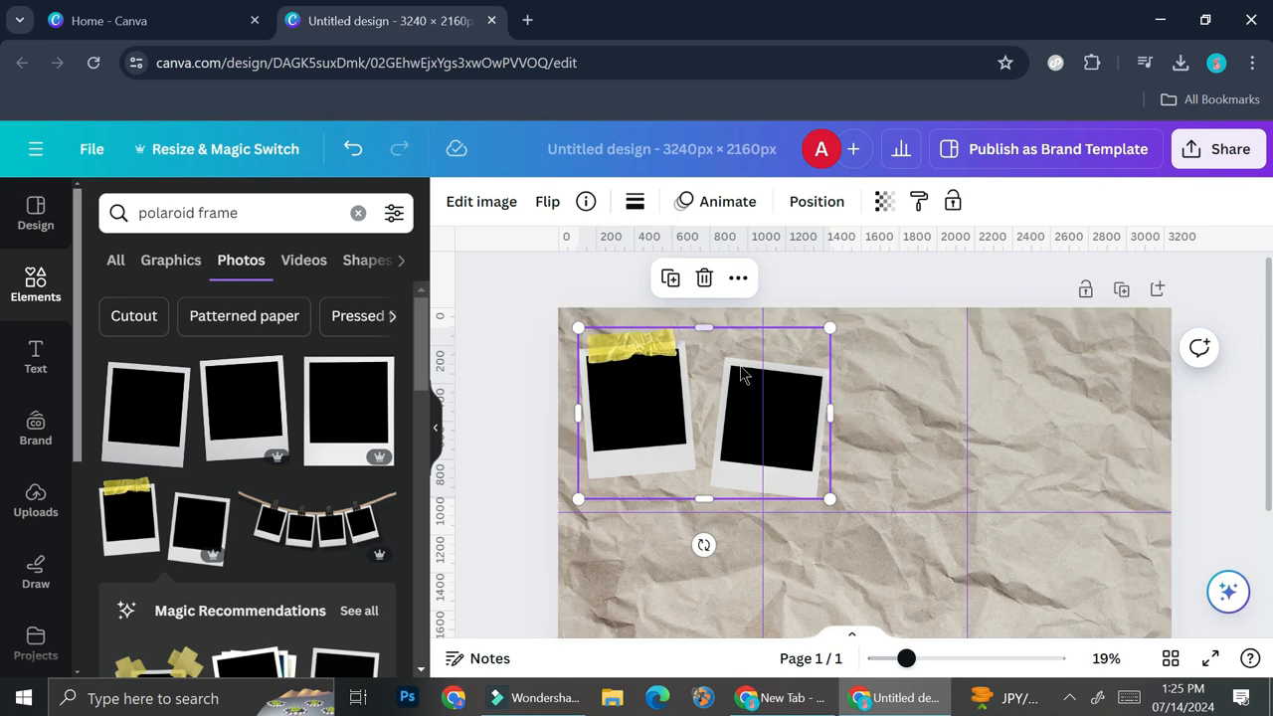
{"action": "left_click_drag", "start_coordinate": [770, 409], "coordinate": [764, 407]}
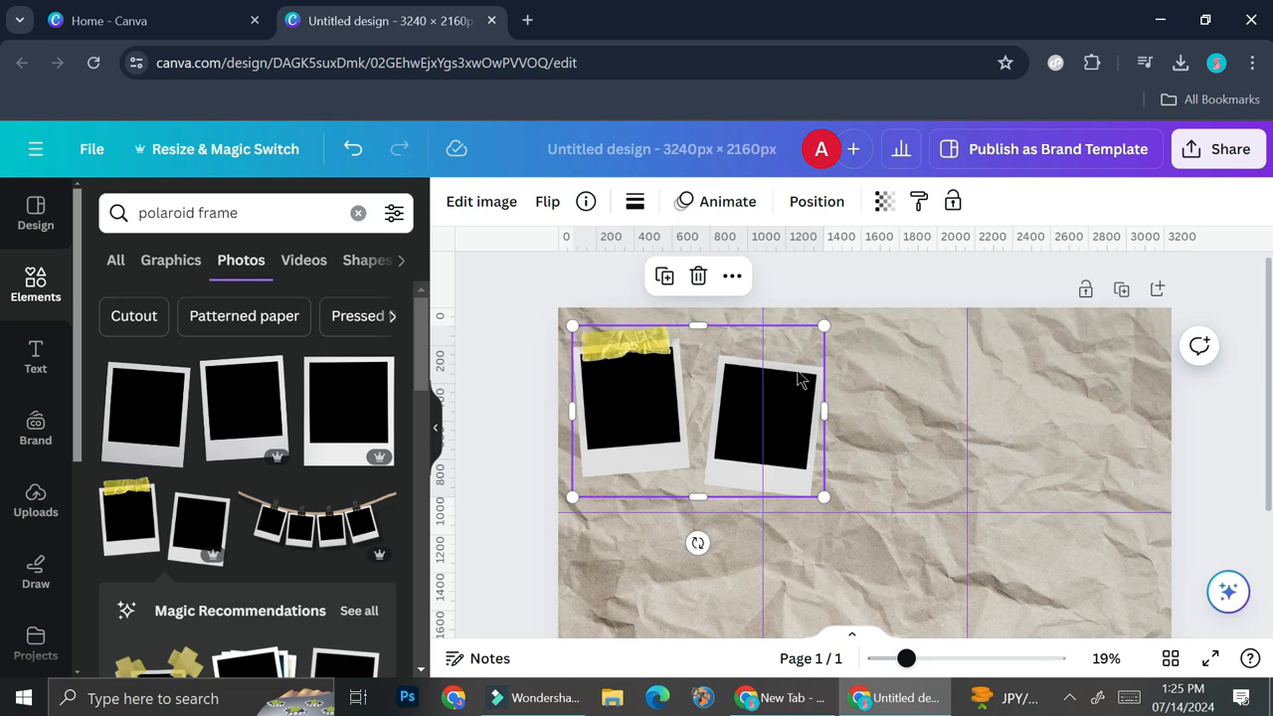
{"action": "scroll", "coordinate": [338, 508], "scroll_direction": "down", "scroll_amount": 4}
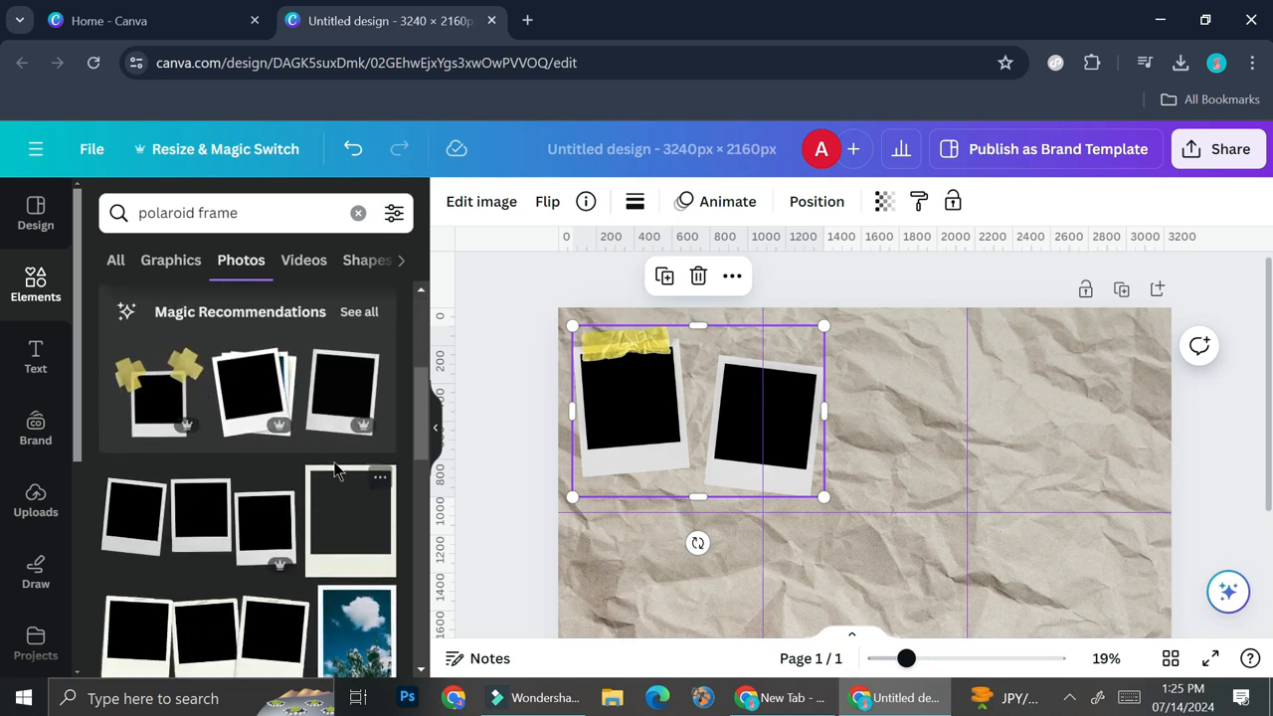
{"action": "scroll", "coordinate": [338, 468], "scroll_direction": "up", "scroll_amount": 1}
{"action": "scroll", "coordinate": [333, 480], "scroll_direction": "down", "scroll_amount": 2}
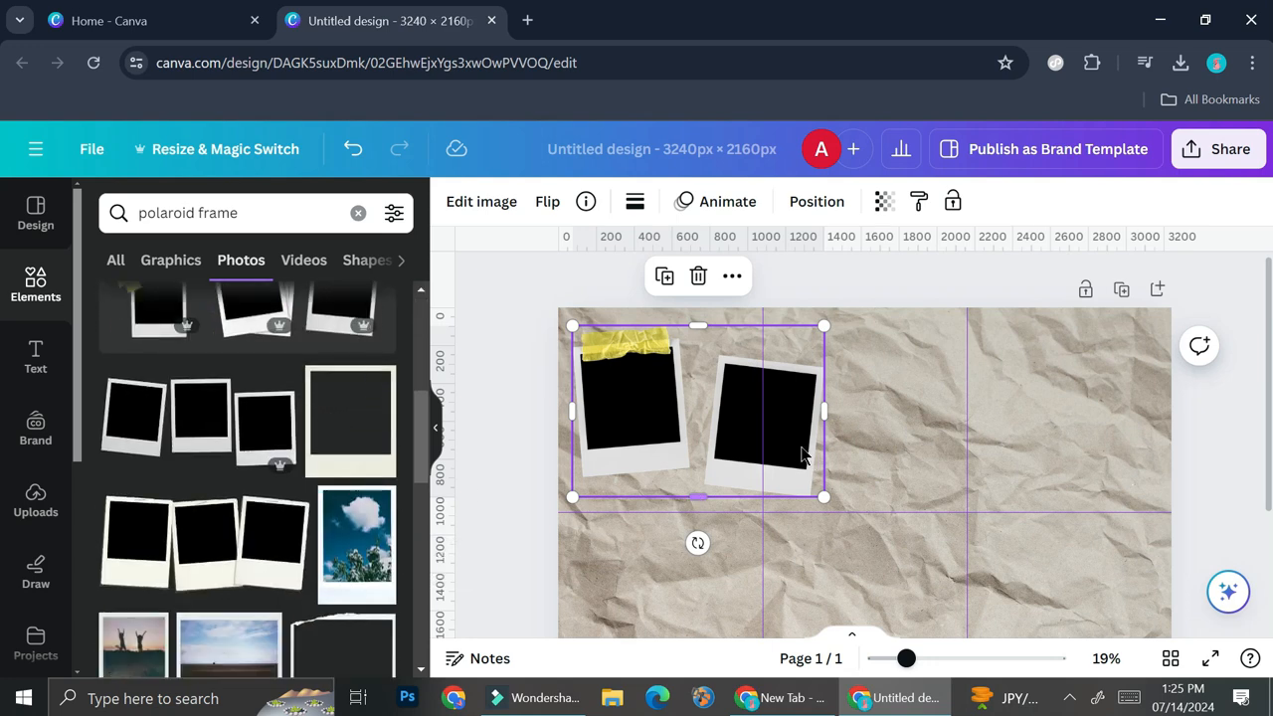
{"action": "scroll", "coordinate": [332, 421], "scroll_direction": "up", "scroll_amount": 2}
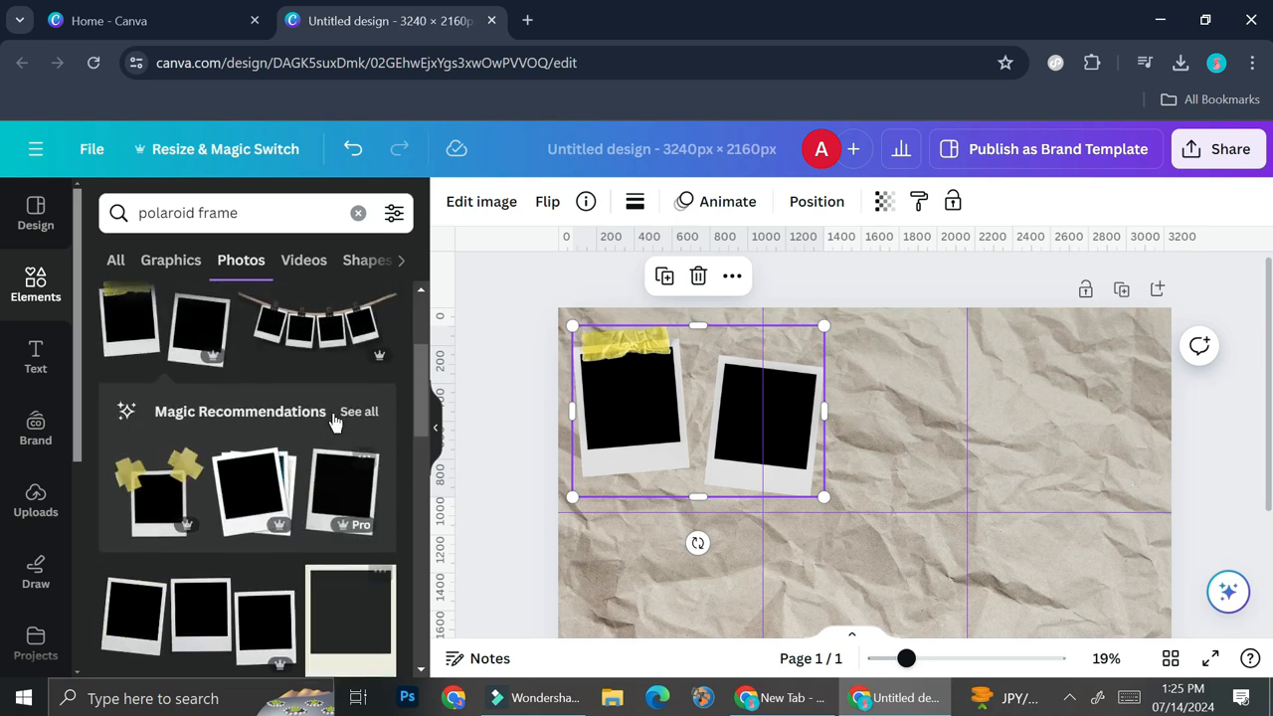
{"action": "scroll", "coordinate": [950, 460], "scroll_direction": "down", "scroll_amount": 1}
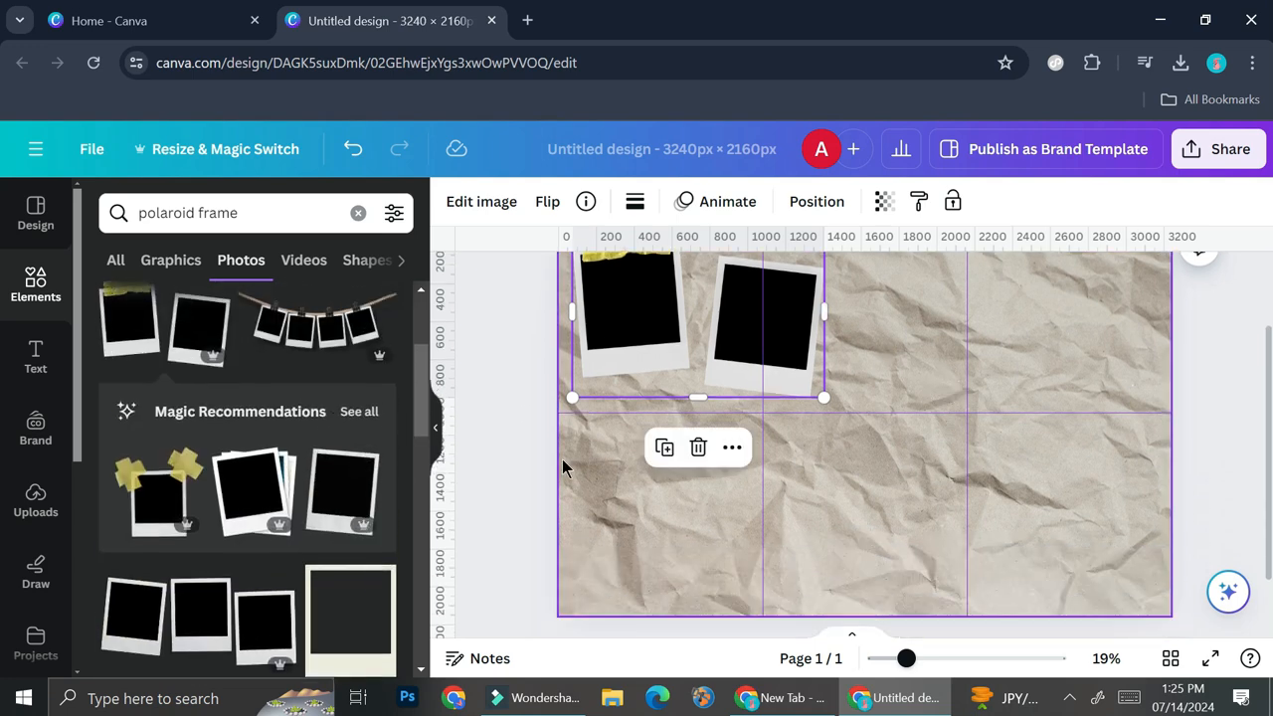
{"action": "scroll", "coordinate": [275, 400], "scroll_direction": "up", "scroll_amount": 1}
Clear the previous element search and search for "Frame".
{"action": "left_click", "coordinate": [358, 213]}
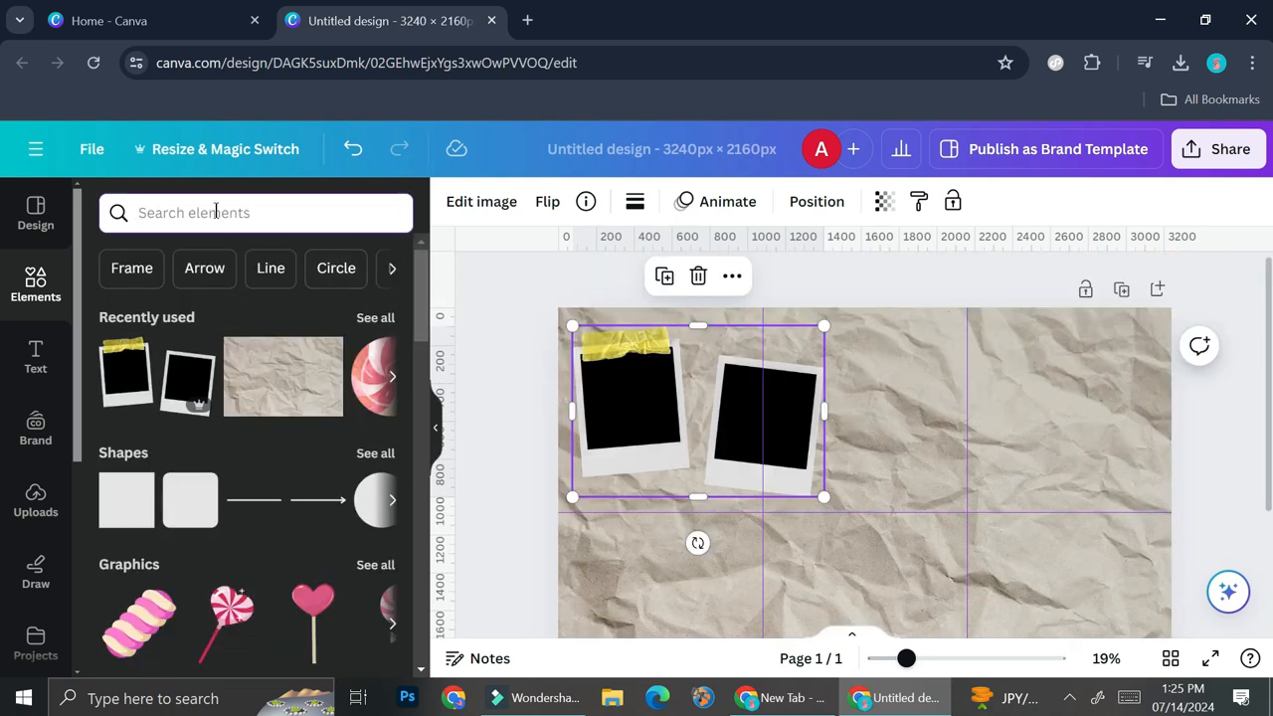
{"action": "left_click", "coordinate": [283, 219]}
{"action": "type", "text": "s"}
{"action": "key", "text": "BackSpace"}
{"action": "type", "text": "fra"}
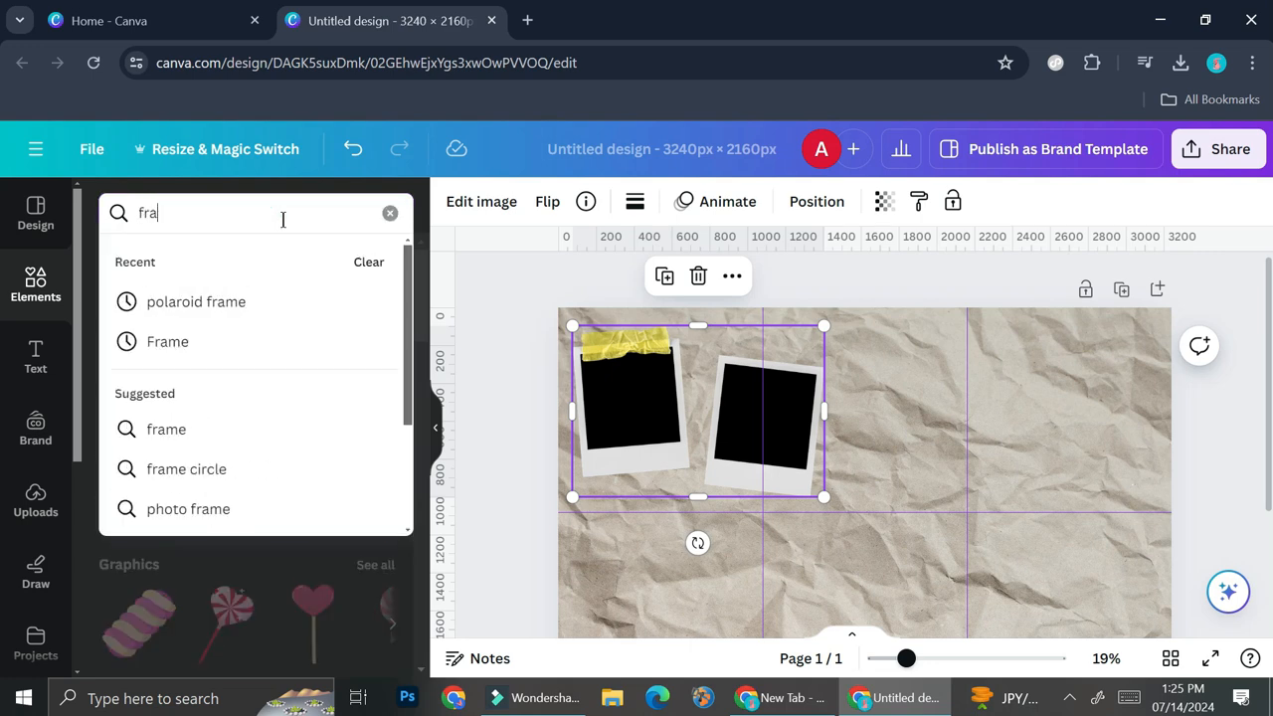
{"action": "type", "text": "d"}
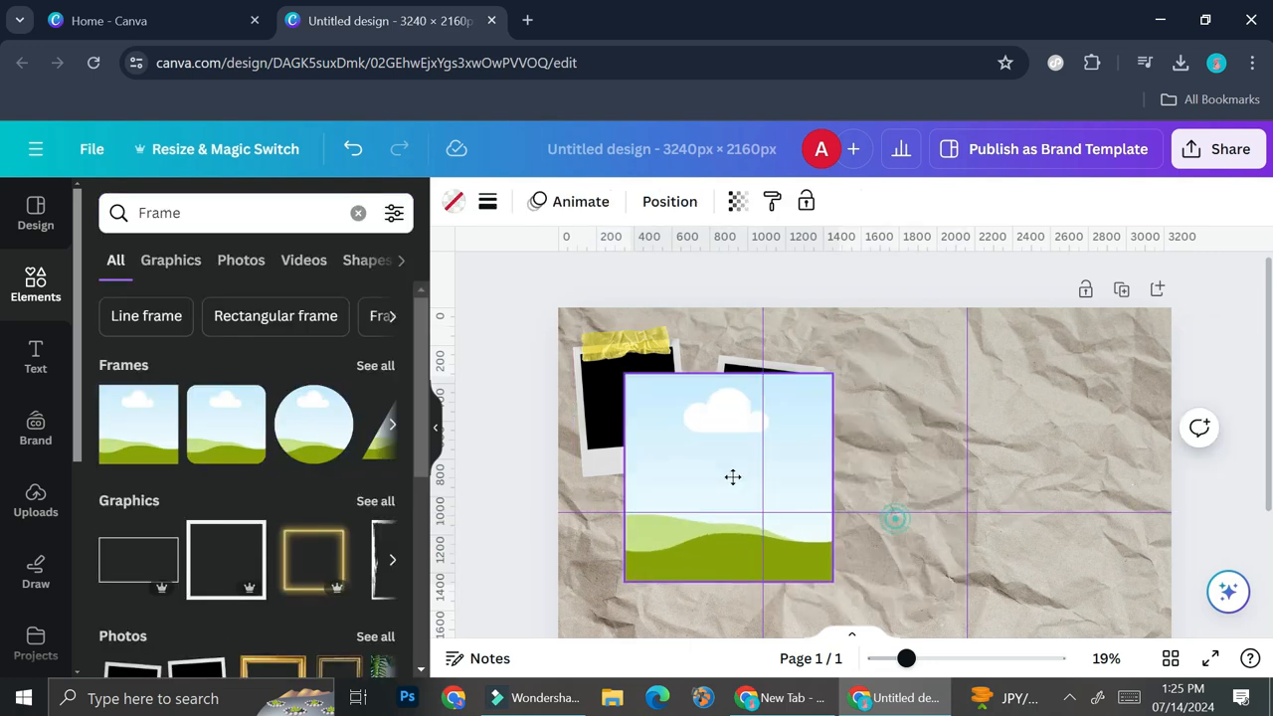
Place a square picture frame over the taped polaroid, rotate it to -5°, and shrink it to fit the black photo area.
{"action": "left_click_drag", "start_coordinate": [731, 478], "coordinate": [714, 462]}
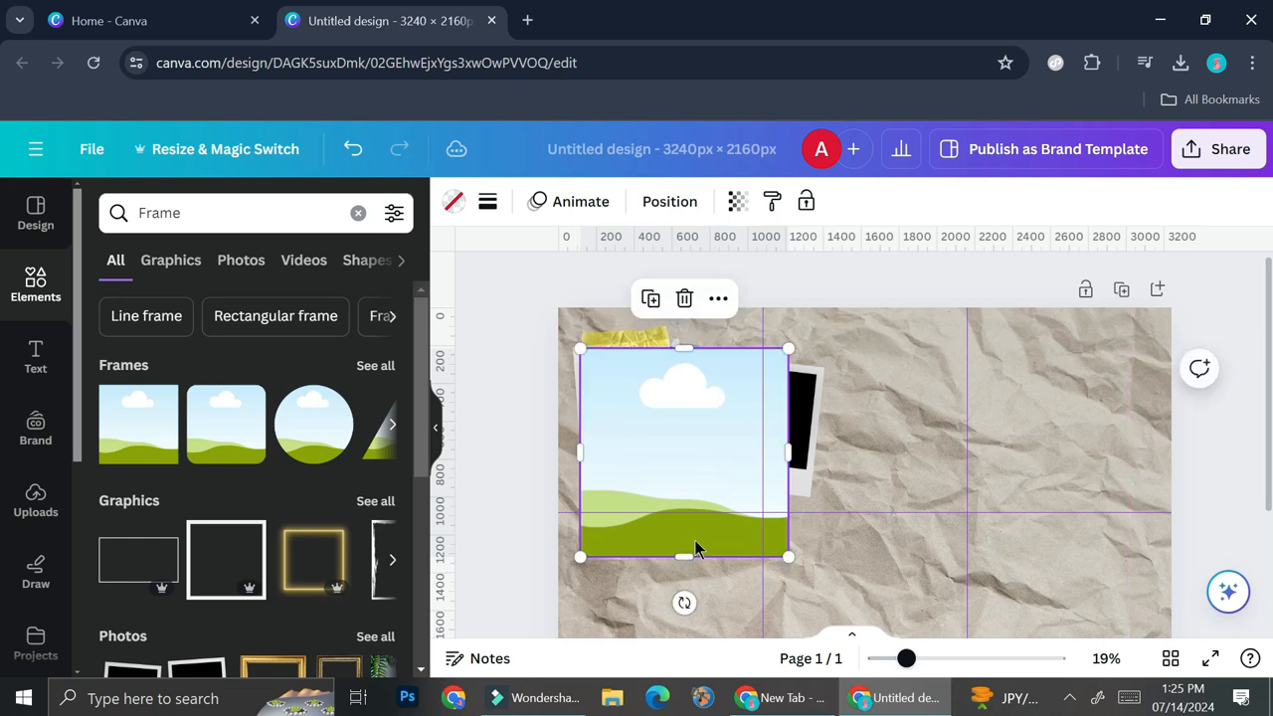
{"action": "mouse_move", "coordinate": [684, 598]}
{"action": "left_mouse_down"}
{"action": "mouse_move", "coordinate": [716, 595]}
{"action": "mouse_move", "coordinate": [697, 603]}
{"action": "left_mouse_up"}
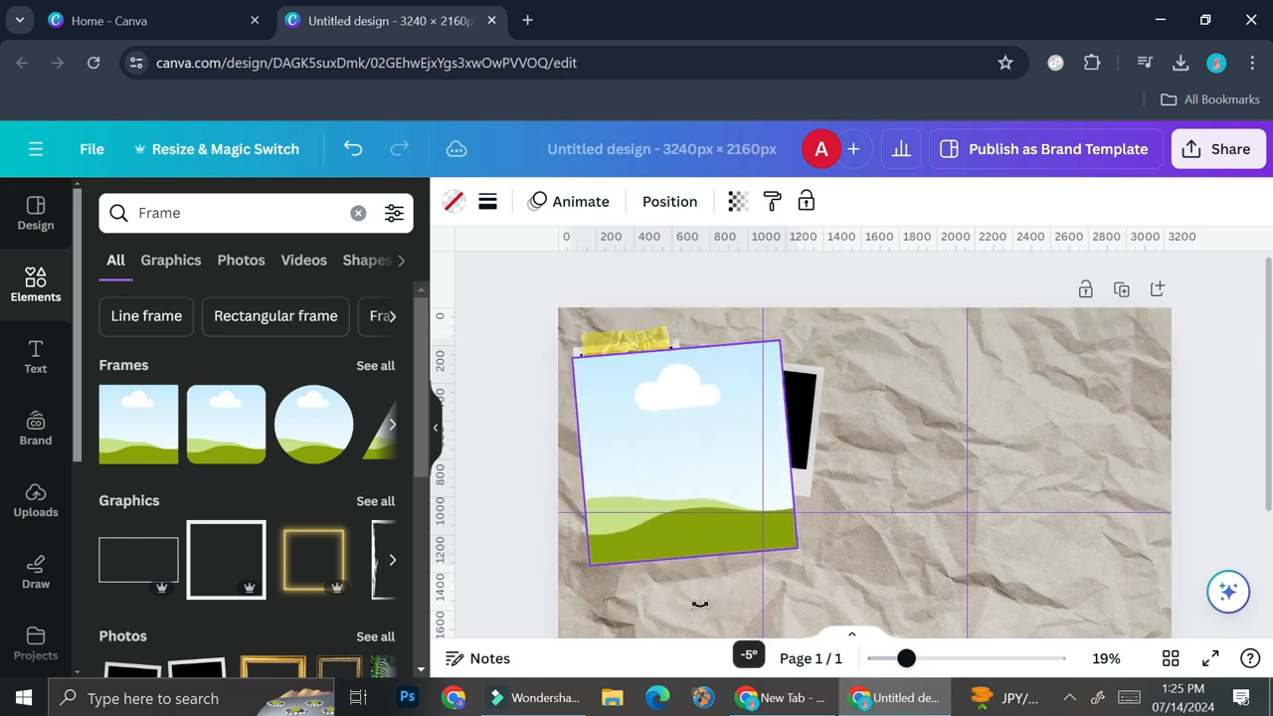
{"action": "left_click_drag", "start_coordinate": [794, 547], "coordinate": [674, 450]}
Place a copy of the square frame over the second polaroid's black area and rotate it to about 8° to fit.
{"action": "left_click_drag", "start_coordinate": [653, 408], "coordinate": [794, 429]}
{"action": "left_click_drag", "start_coordinate": [769, 488], "coordinate": [751, 488]}
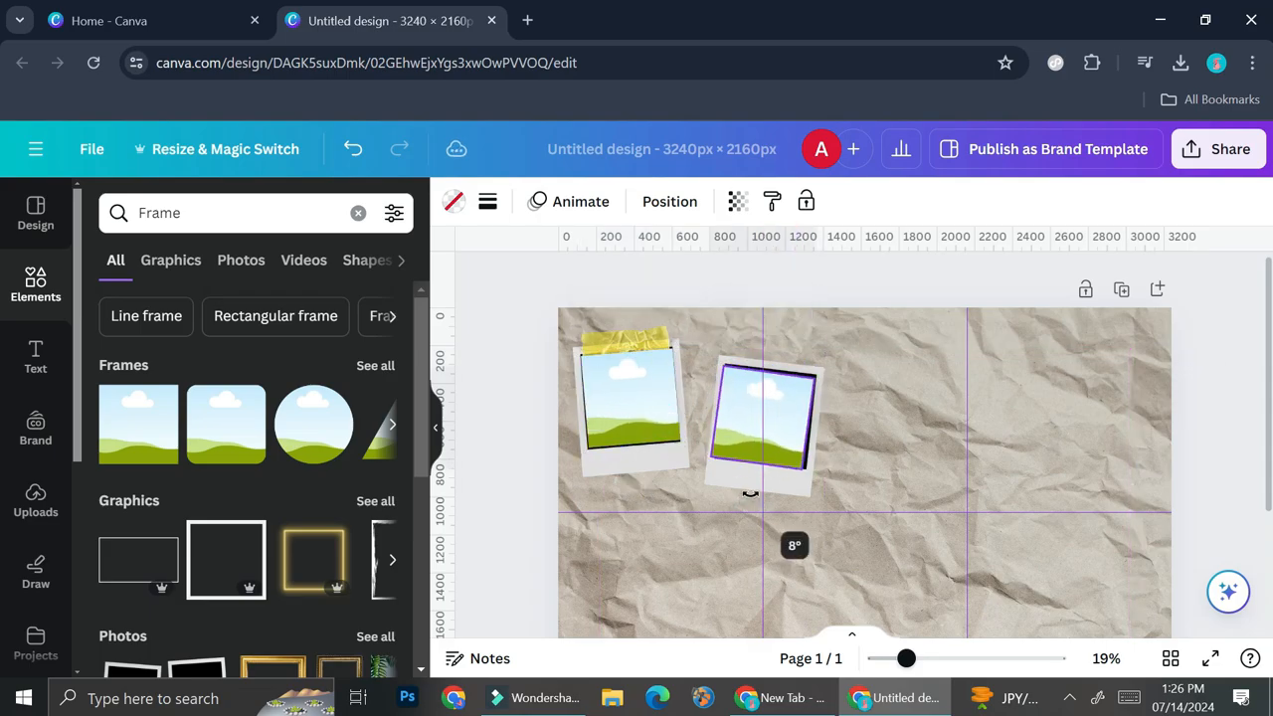
{"action": "left_click_drag", "start_coordinate": [906, 658], "coordinate": [933, 659]}
{"action": "left_click_drag", "start_coordinate": [687, 383], "coordinate": [690, 378]}
{"action": "left_click_drag", "start_coordinate": [933, 658], "coordinate": [897, 658]}
{"action": "left_click", "coordinate": [756, 567]}
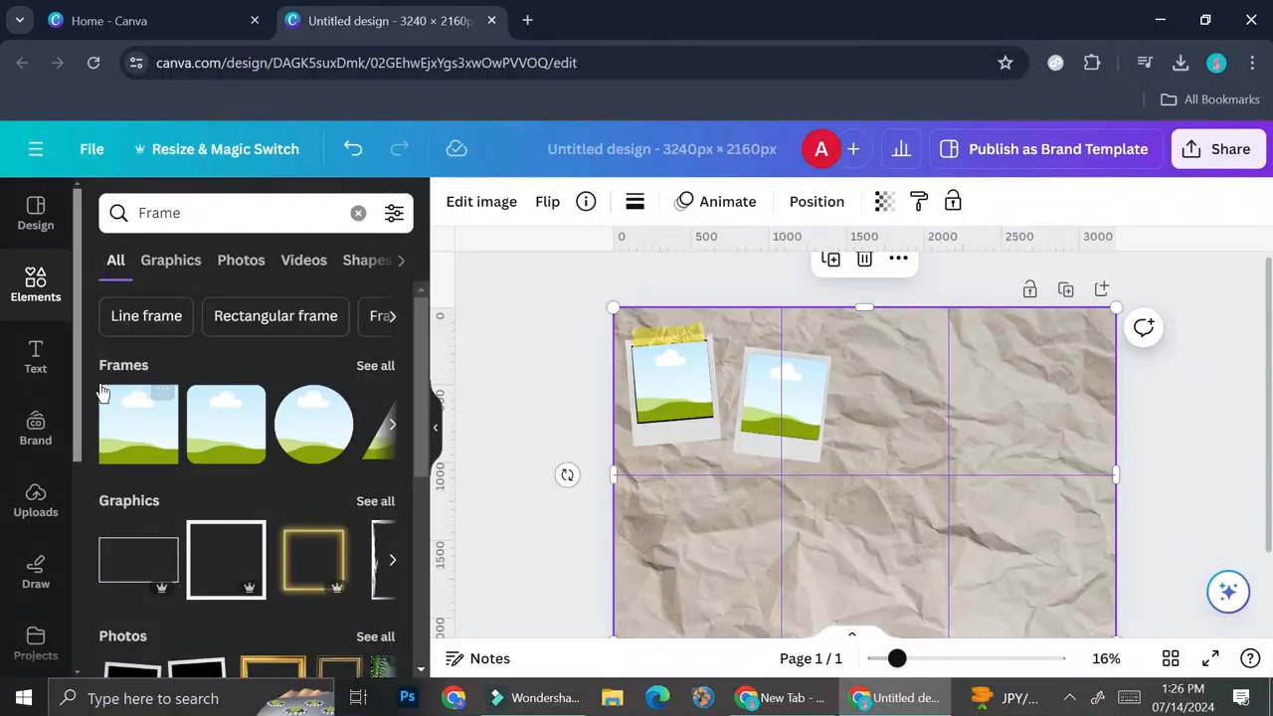
Search the elements for "camera film" and show all matching graphics.
{"action": "left_click", "coordinate": [358, 213]}
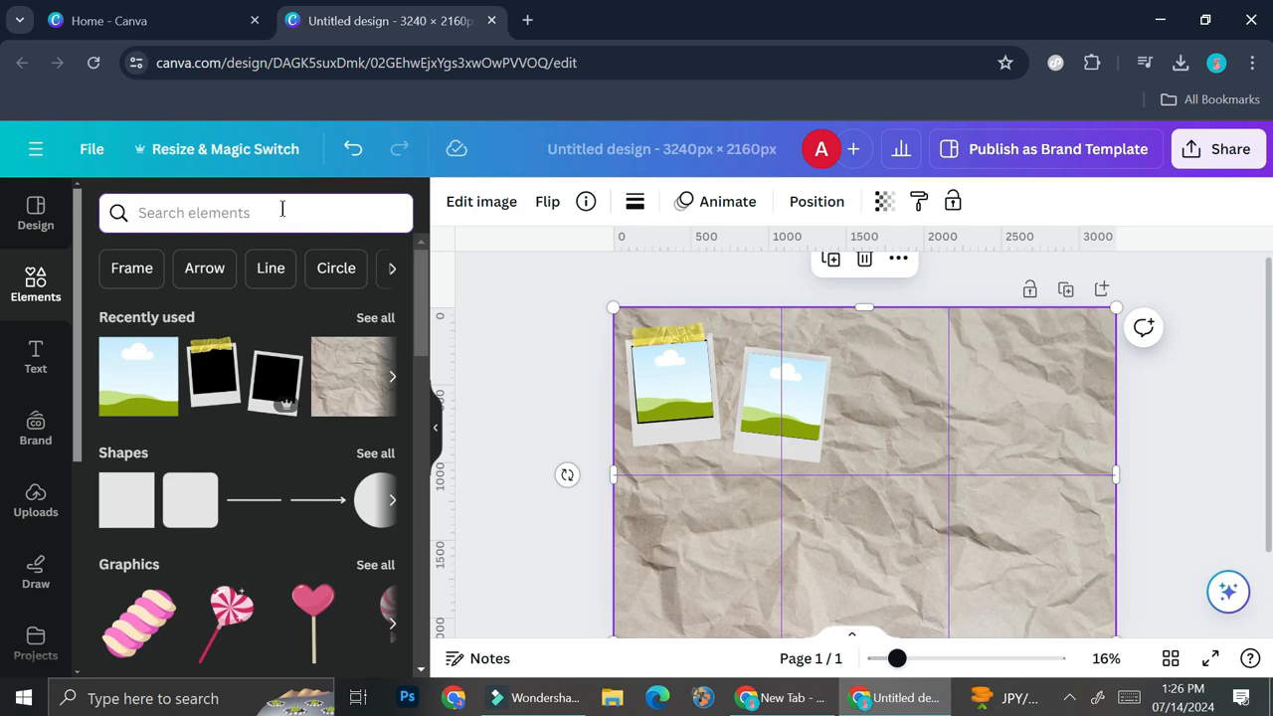
{"action": "left_click", "coordinate": [282, 212]}
{"action": "type", "text": "camer"}
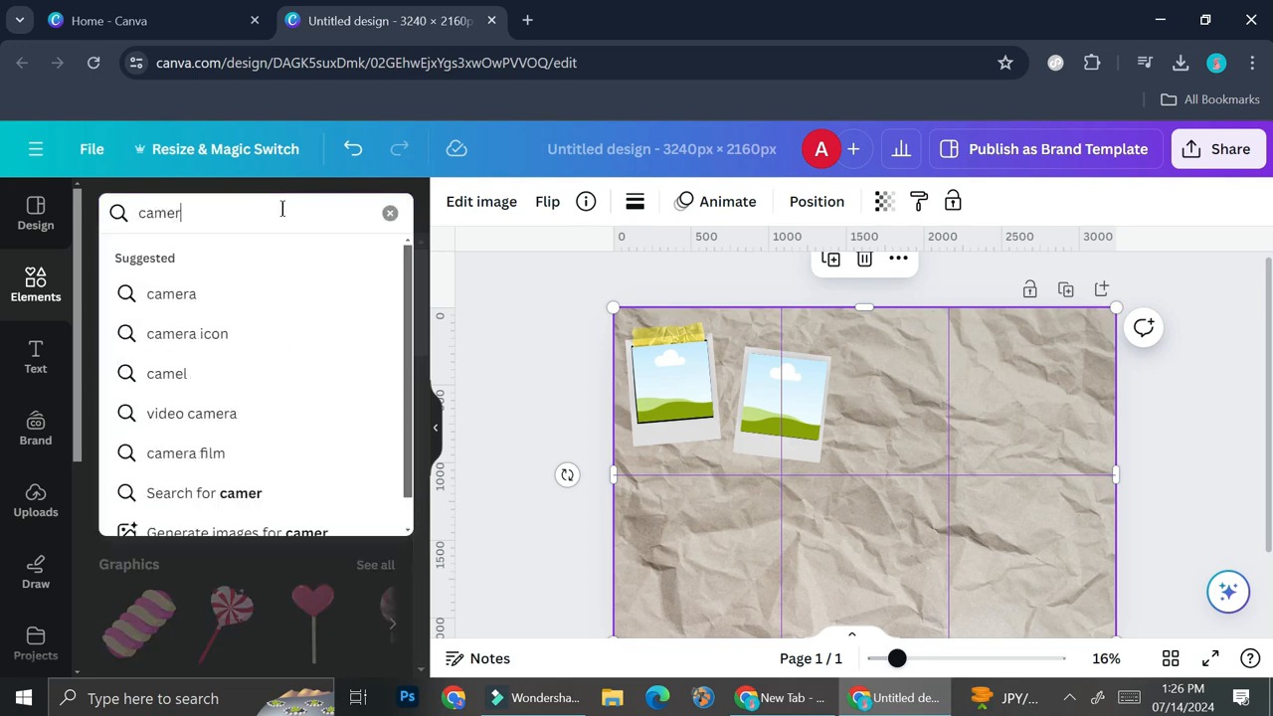
{"action": "left_click", "coordinate": [188, 452]}
{"action": "left_click", "coordinate": [375, 366]}
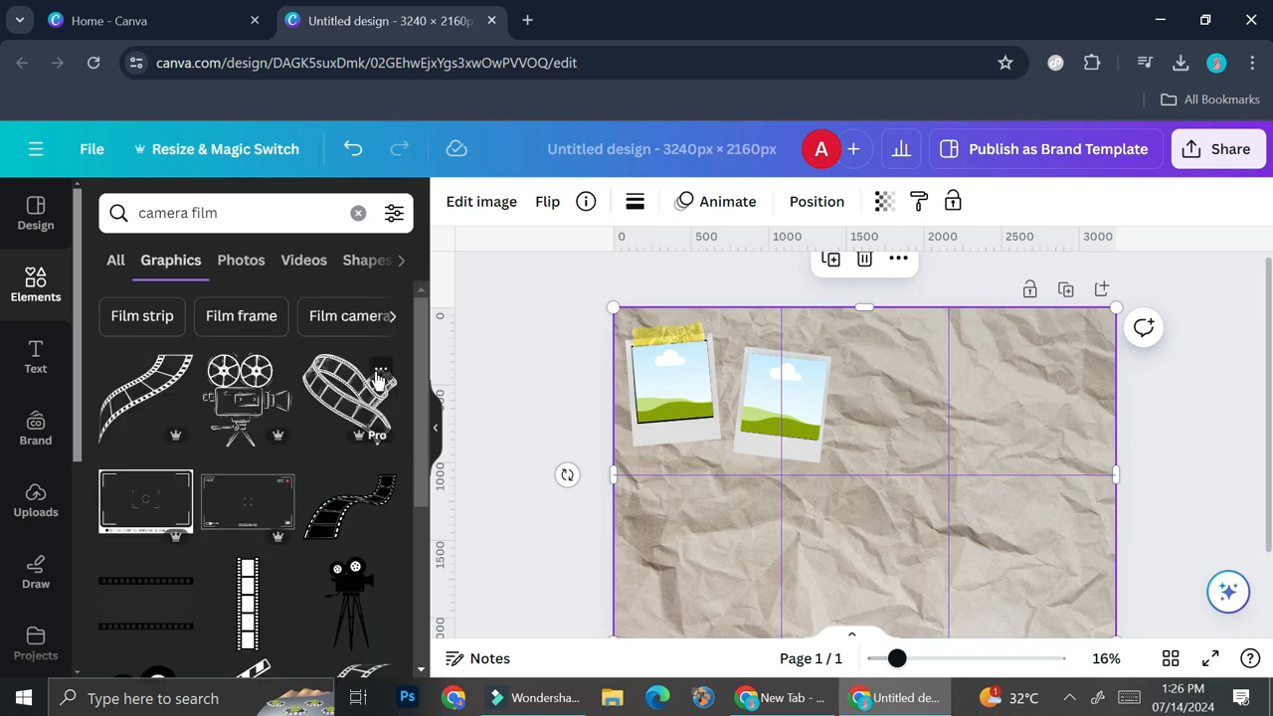
Add the straight black three-cell film strip, shrink it, and place it in the page's lower-right area.
{"action": "scroll", "coordinate": [265, 506], "scroll_direction": "down", "scroll_amount": 3}
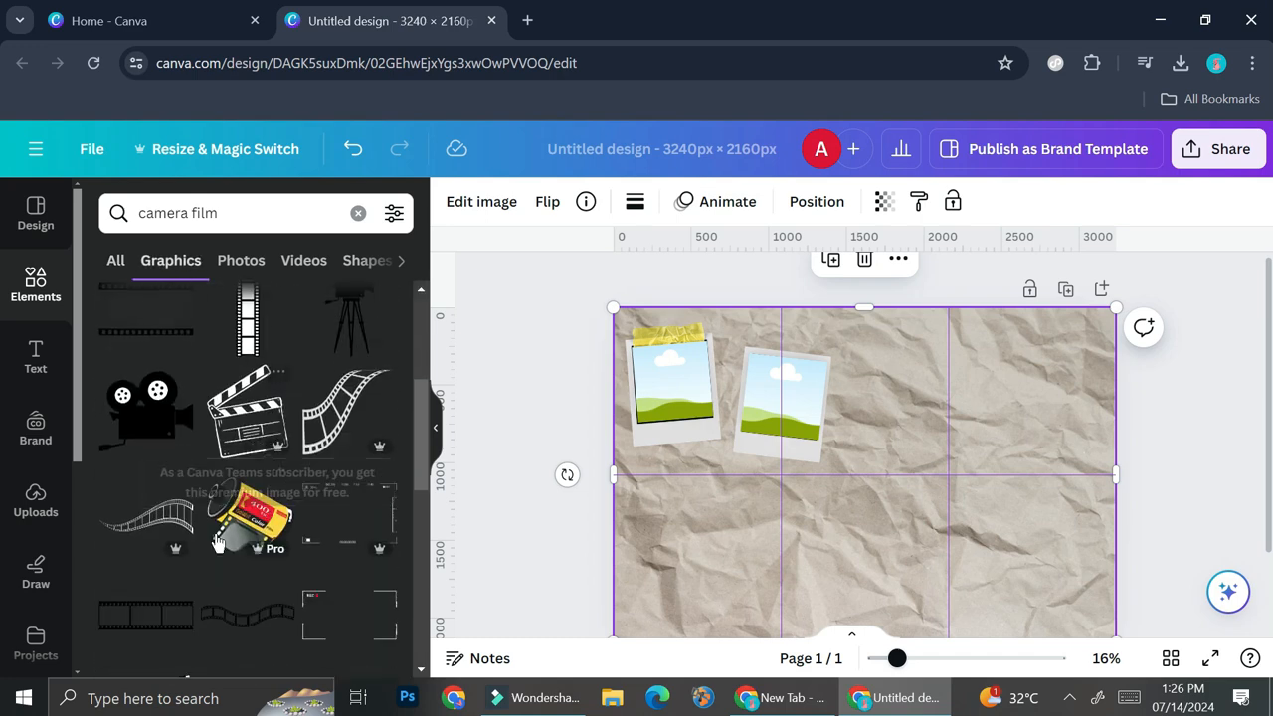
{"action": "left_click", "coordinate": [149, 612]}
{"action": "left_click_drag", "start_coordinate": [843, 436], "coordinate": [950, 515]}
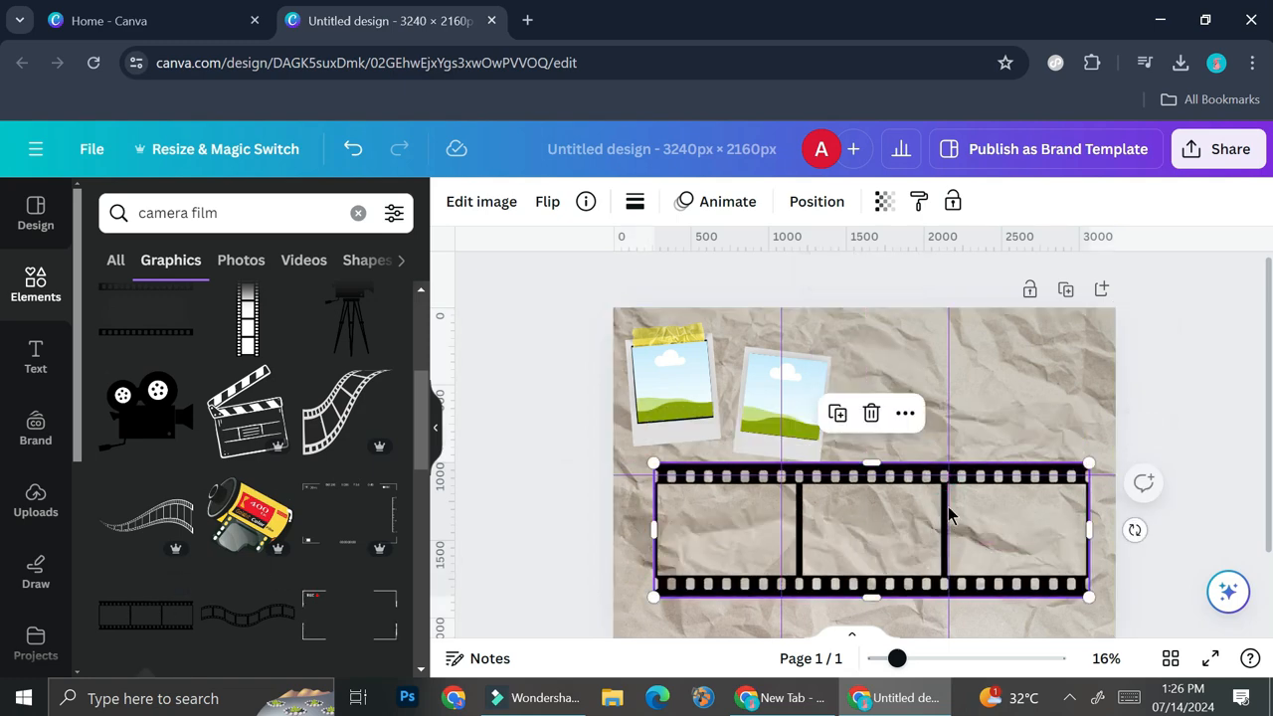
{"action": "scroll", "coordinate": [652, 510], "scroll_direction": "down", "scroll_amount": 1}
{"action": "left_click_drag", "start_coordinate": [654, 506], "coordinate": [882, 484]}
{"action": "left_click_drag", "start_coordinate": [995, 407], "coordinate": [1005, 476]}
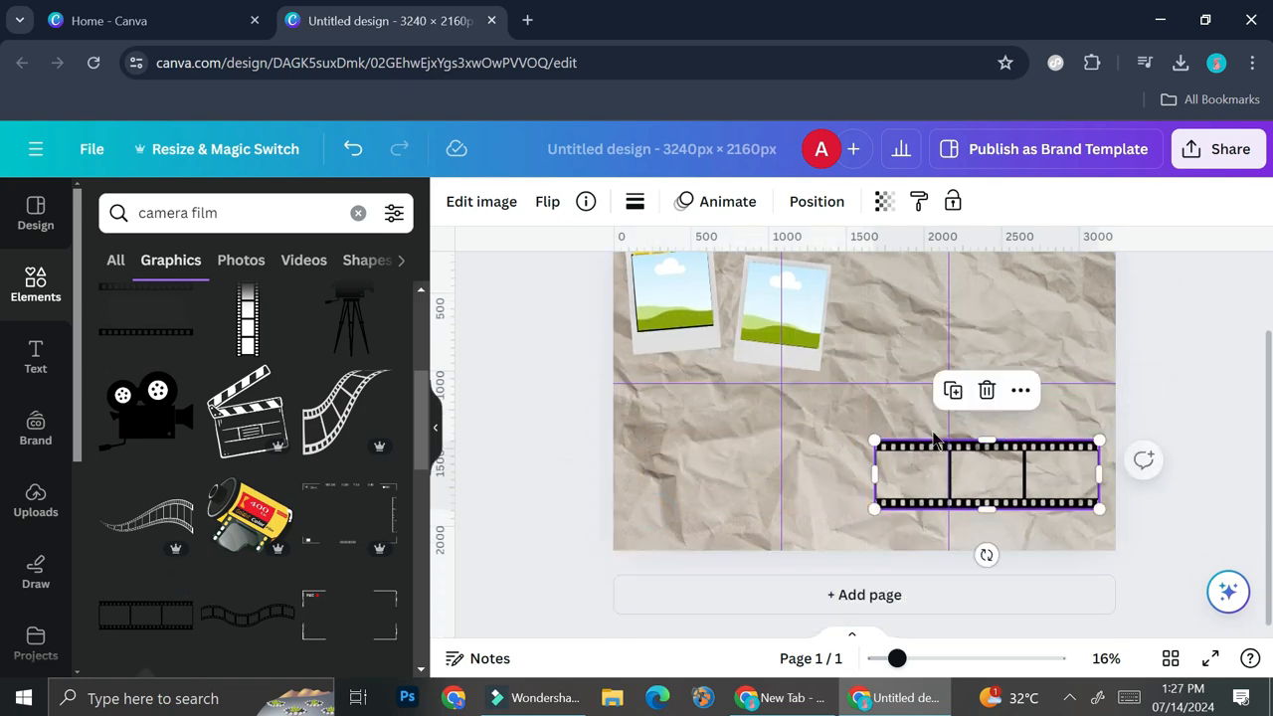
Place a copy of the second polaroid's square frame over the film strip's first cell.
{"action": "left_click", "coordinate": [773, 313]}
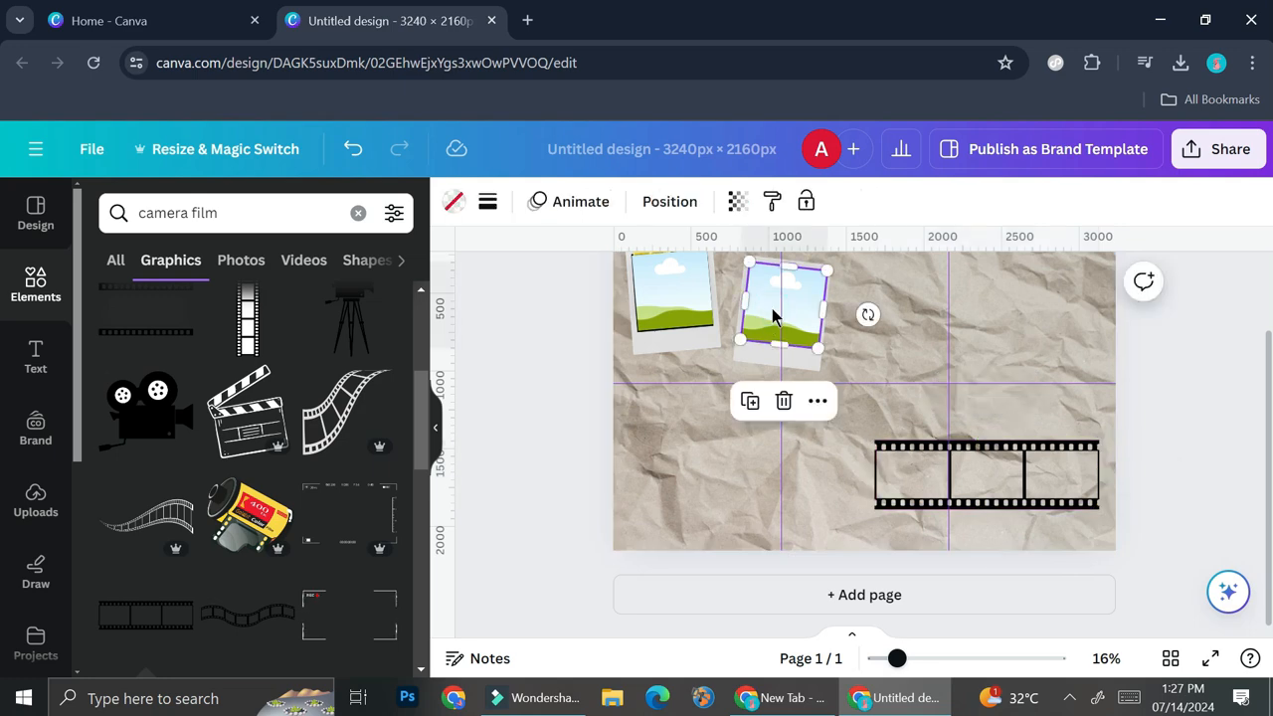
{"action": "left_click_drag", "start_coordinate": [773, 316], "coordinate": [912, 482]}
{"action": "mouse_move", "coordinate": [924, 664]}
{"action": "left_mouse_down"}
{"action": "mouse_move", "coordinate": [972, 665]}
{"action": "mouse_move", "coordinate": [932, 673]}
{"action": "left_mouse_up"}
{"action": "scroll", "coordinate": [1041, 467], "scroll_direction": "down", "scroll_amount": 1}
{"action": "left_click_drag", "start_coordinate": [1003, 401], "coordinate": [989, 422]}
Straighten and resize the copied frame to fit the film strip's first cell, and fill the other two cells with copies.
{"action": "left_click", "coordinate": [967, 578]}
{"action": "left_click", "coordinate": [962, 516]}
{"action": "mouse_move", "coordinate": [957, 580]}
{"action": "left_mouse_down"}
{"action": "mouse_move", "coordinate": [985, 560]}
{"action": "mouse_move", "coordinate": [970, 570]}
{"action": "left_mouse_up"}
{"action": "left_click_drag", "start_coordinate": [985, 374], "coordinate": [985, 384]}
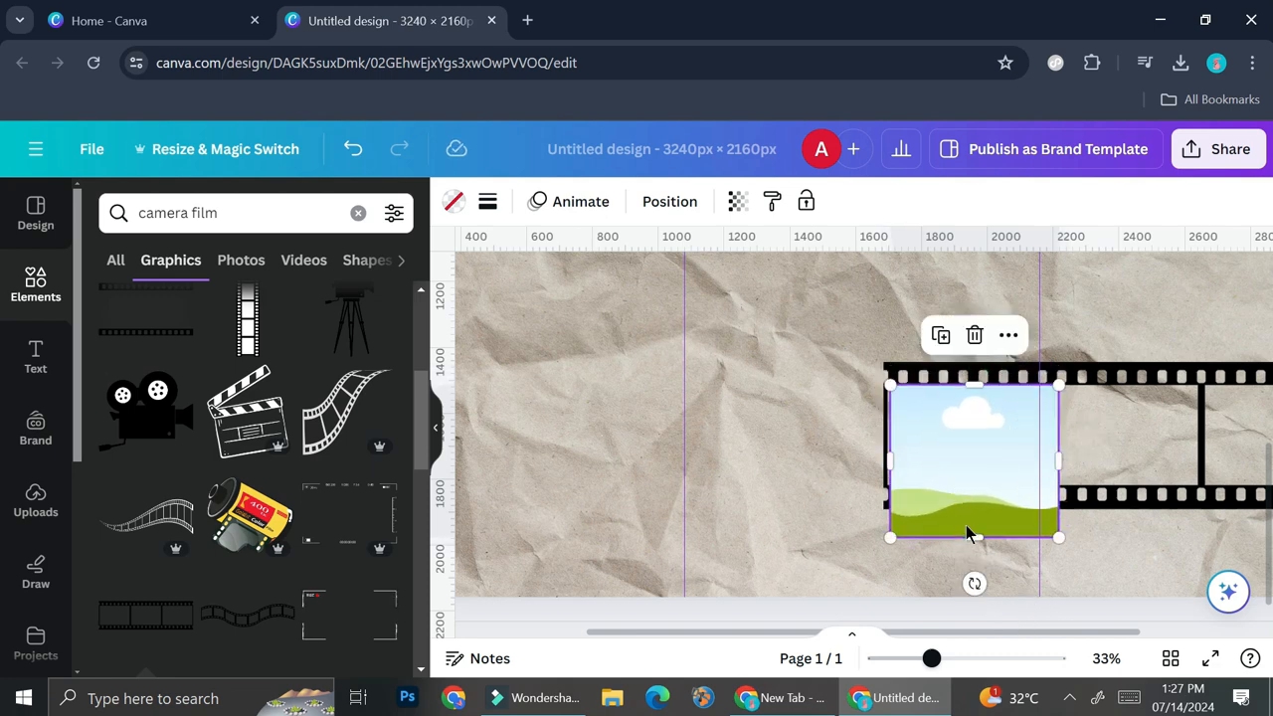
{"action": "left_click_drag", "start_coordinate": [977, 543], "coordinate": [980, 490]}
{"action": "scroll", "coordinate": [964, 506], "scroll_direction": "up", "scroll_amount": 3}
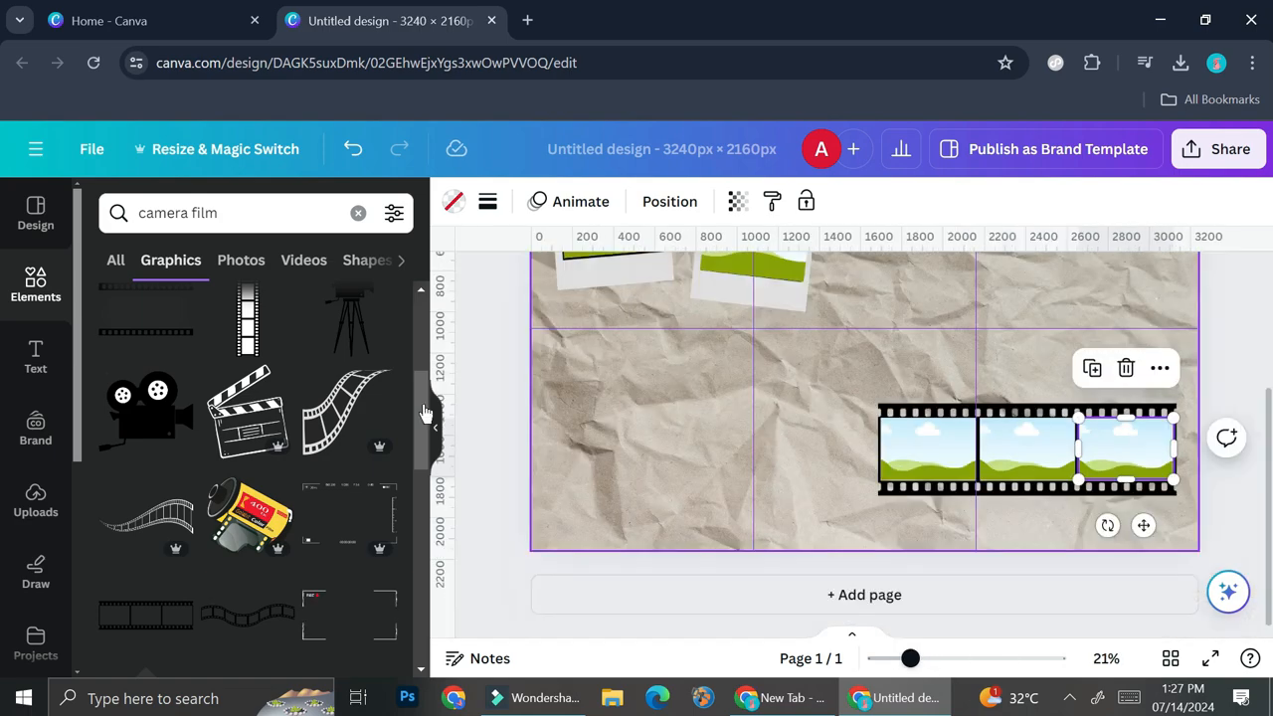
{"action": "scroll", "coordinate": [813, 432], "scroll_direction": "up", "scroll_amount": 2}
{"action": "scroll", "coordinate": [1003, 446], "scroll_direction": "down", "scroll_amount": 1}
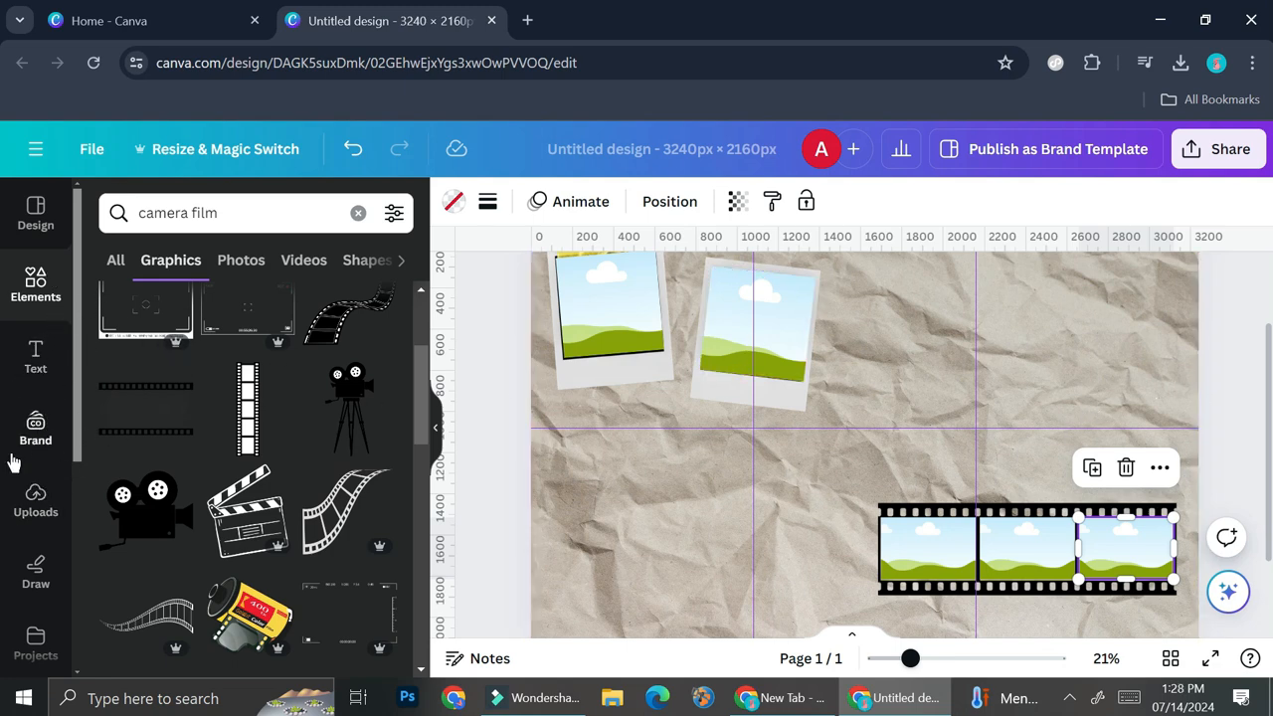
Search the design elements for "travel".
{"action": "left_click", "coordinate": [57, 288]}
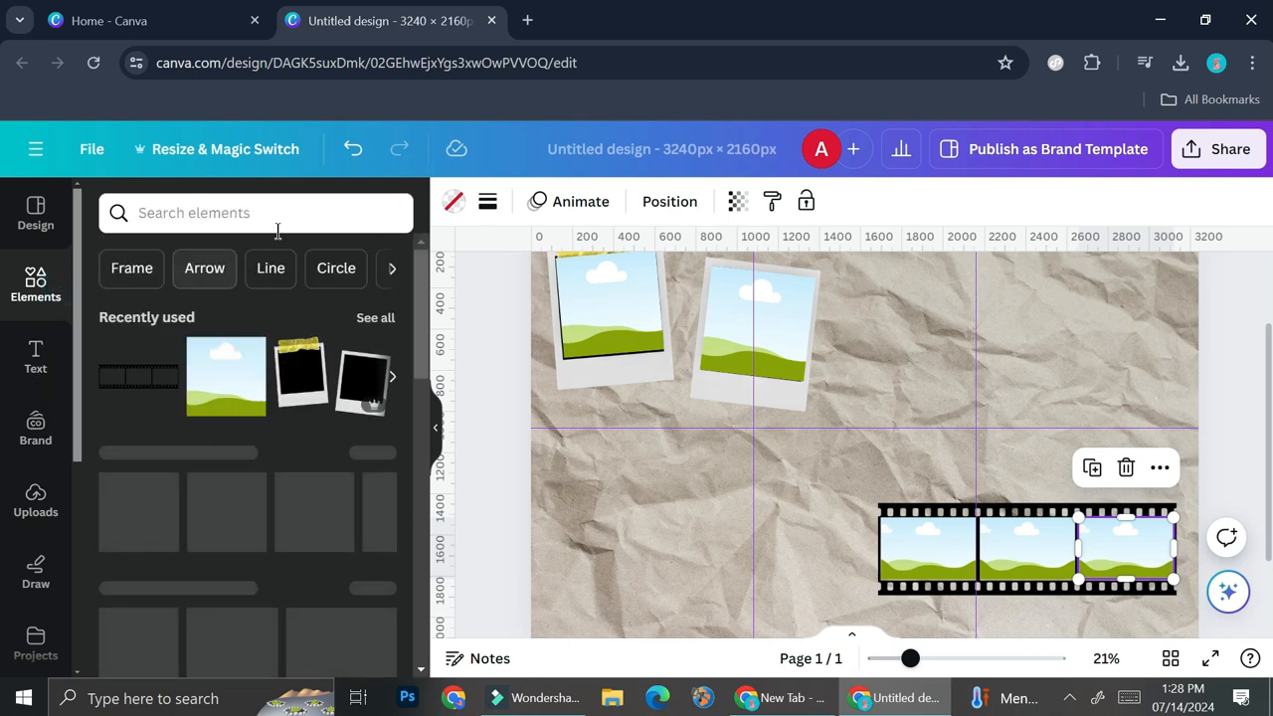
{"action": "left_click", "coordinate": [279, 227]}
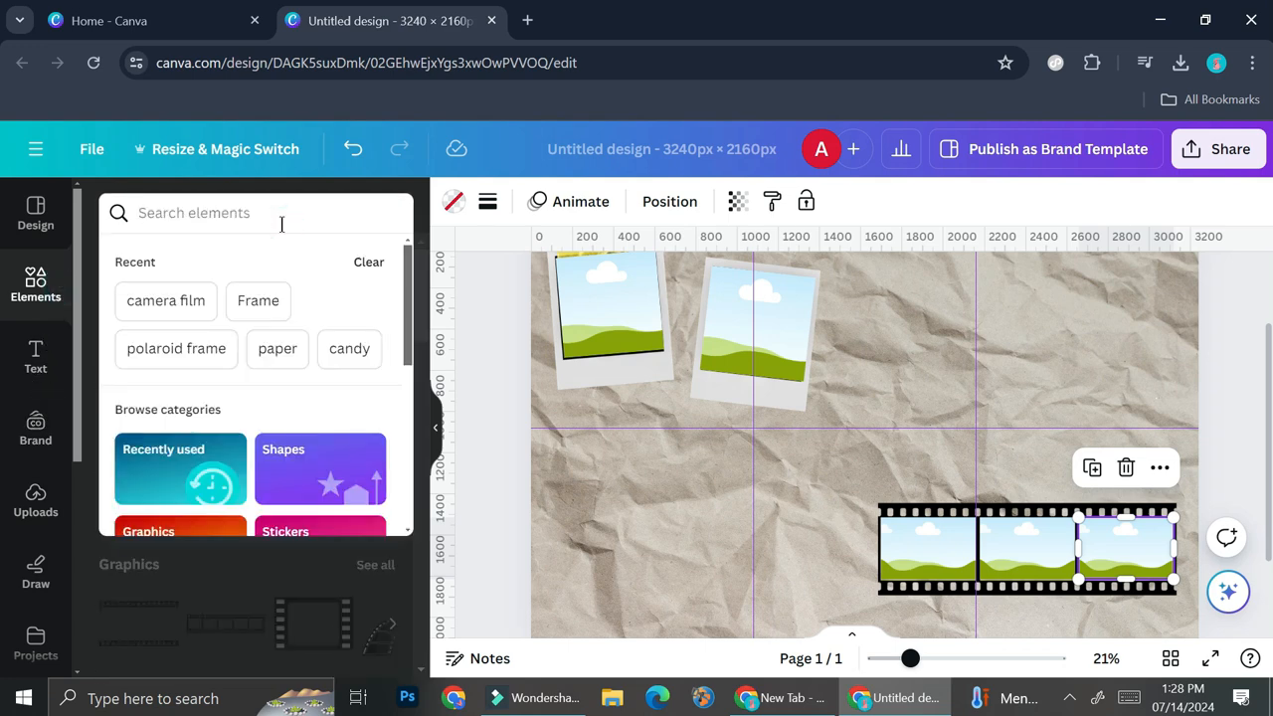
{"action": "type", "text": "trave"}
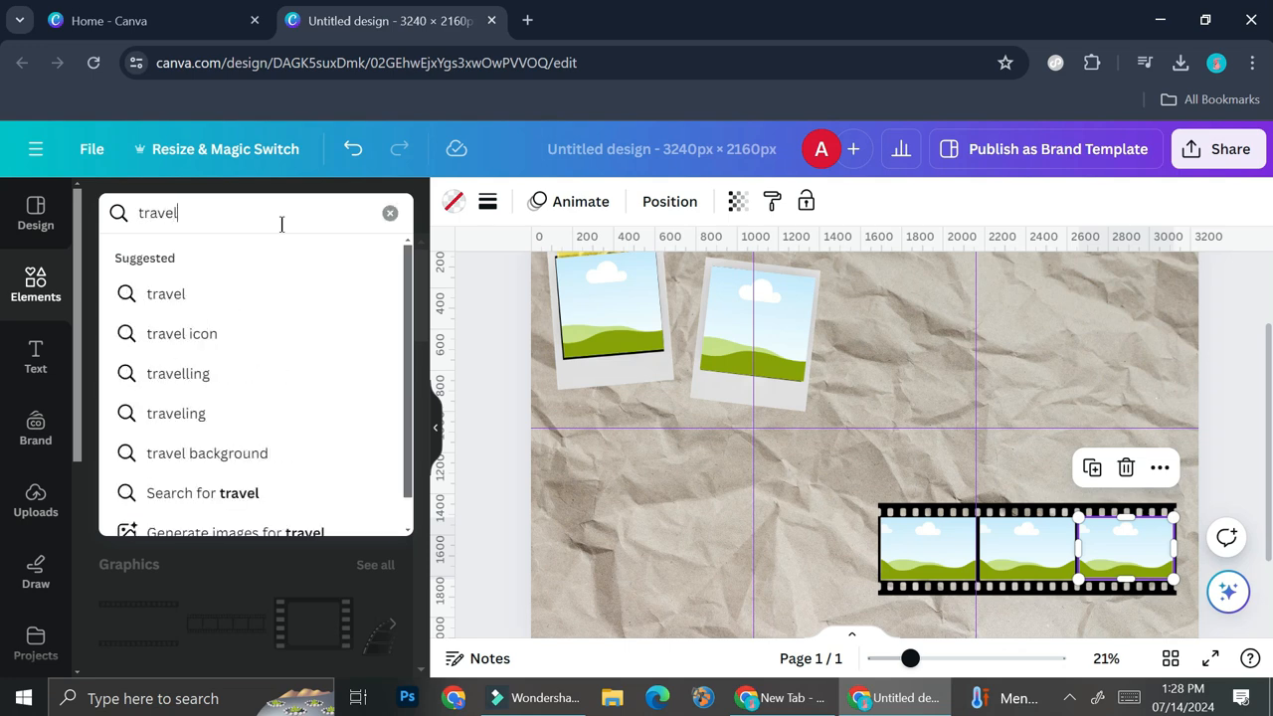
{"action": "type", "text": "l"}
{"action": "key", "text": "Return"}
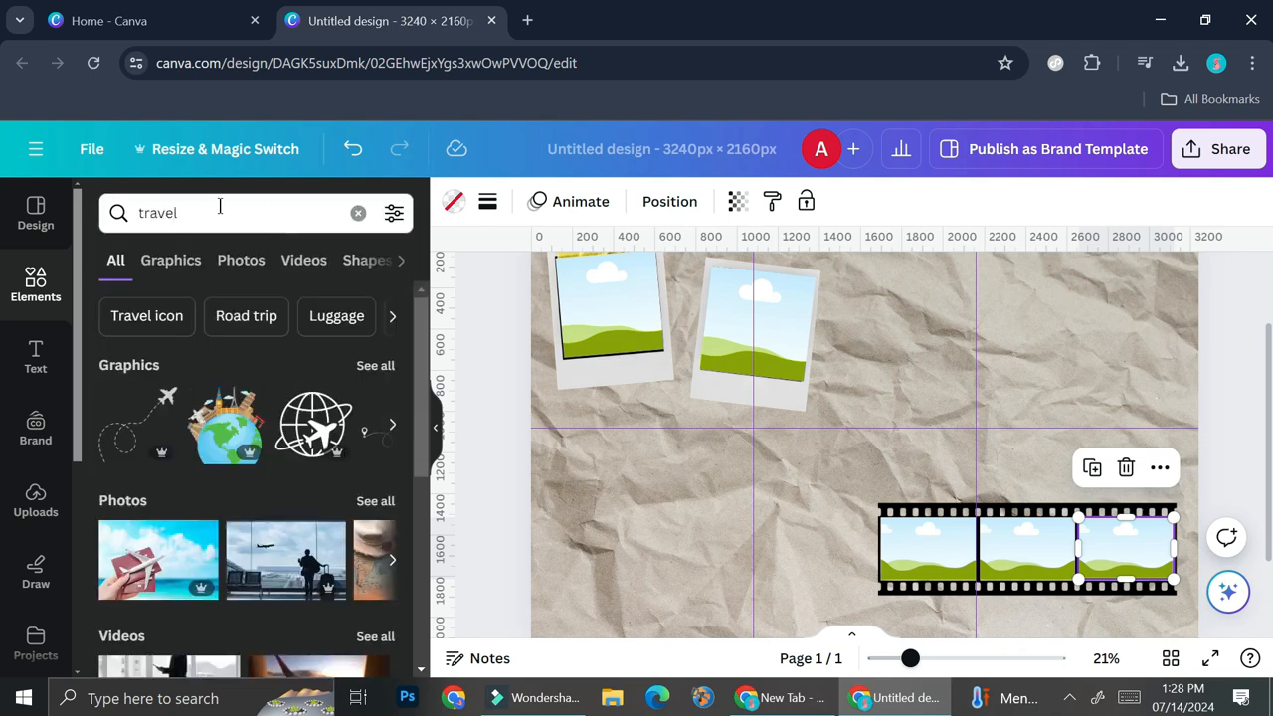
Fill the first polaroid with the hot-air balloon traveler photo and the film strip's middle cell with the airport silhouette photo.
{"action": "left_click", "coordinate": [378, 501]}
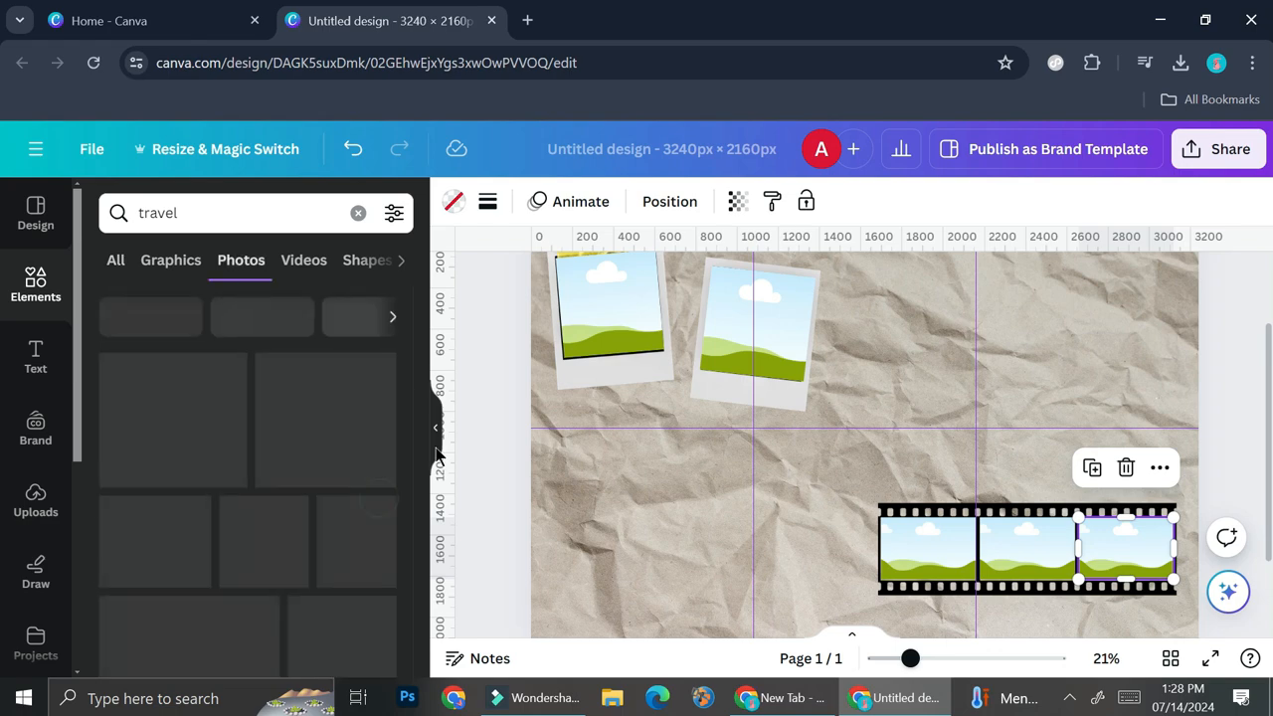
{"action": "scroll", "coordinate": [371, 398], "scroll_direction": "down", "scroll_amount": 2}
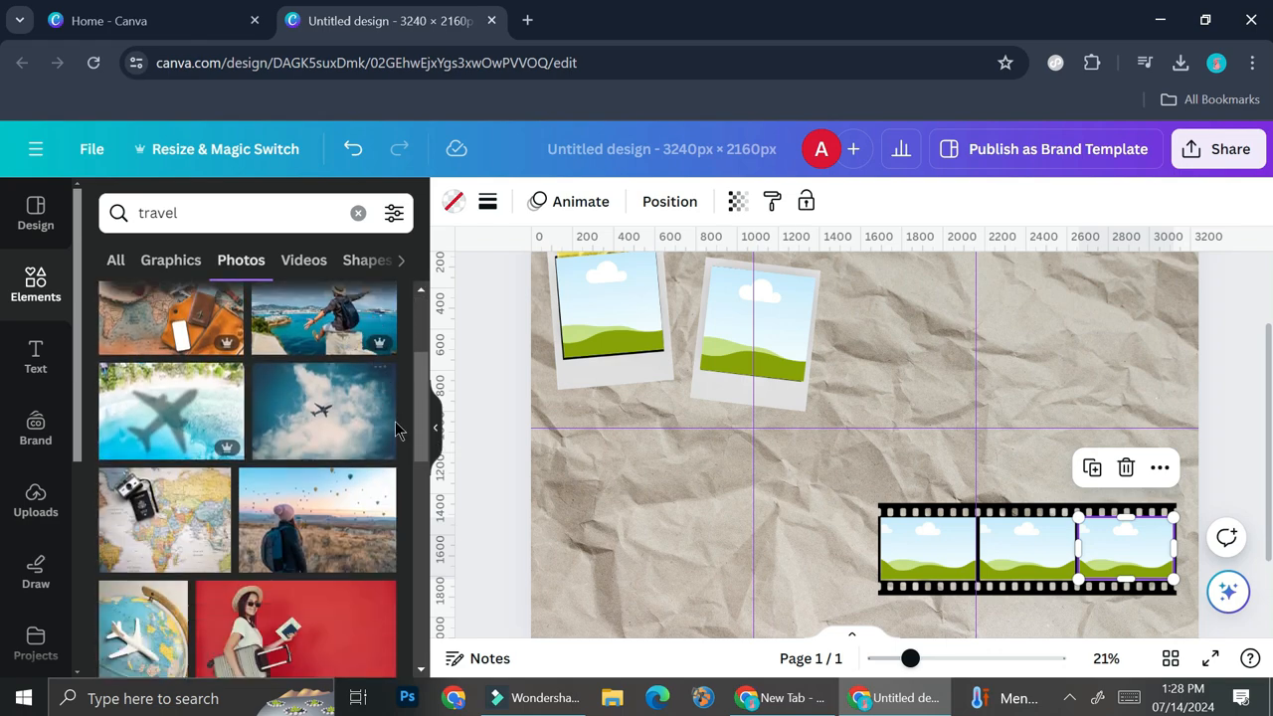
{"action": "left_click_drag", "start_coordinate": [311, 528], "coordinate": [612, 303]}
{"action": "scroll", "coordinate": [191, 513], "scroll_direction": "up", "scroll_amount": 2}
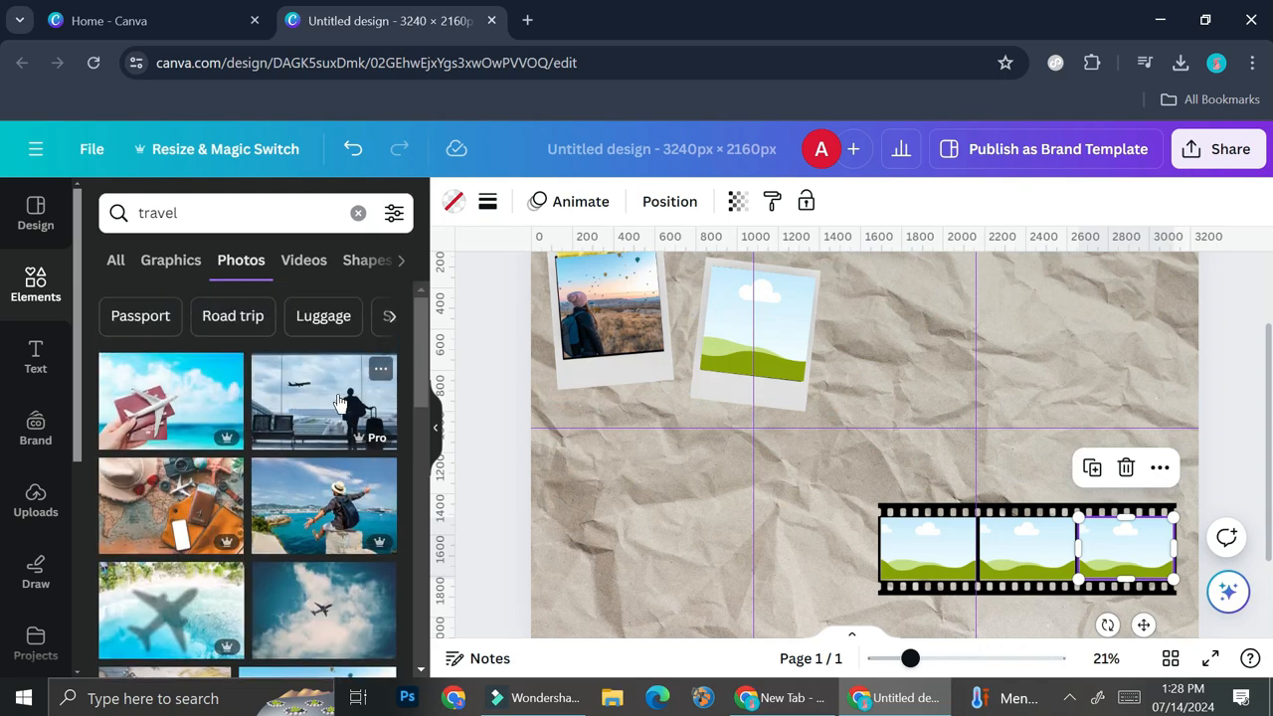
{"action": "left_click_drag", "start_coordinate": [334, 408], "coordinate": [1011, 562]}
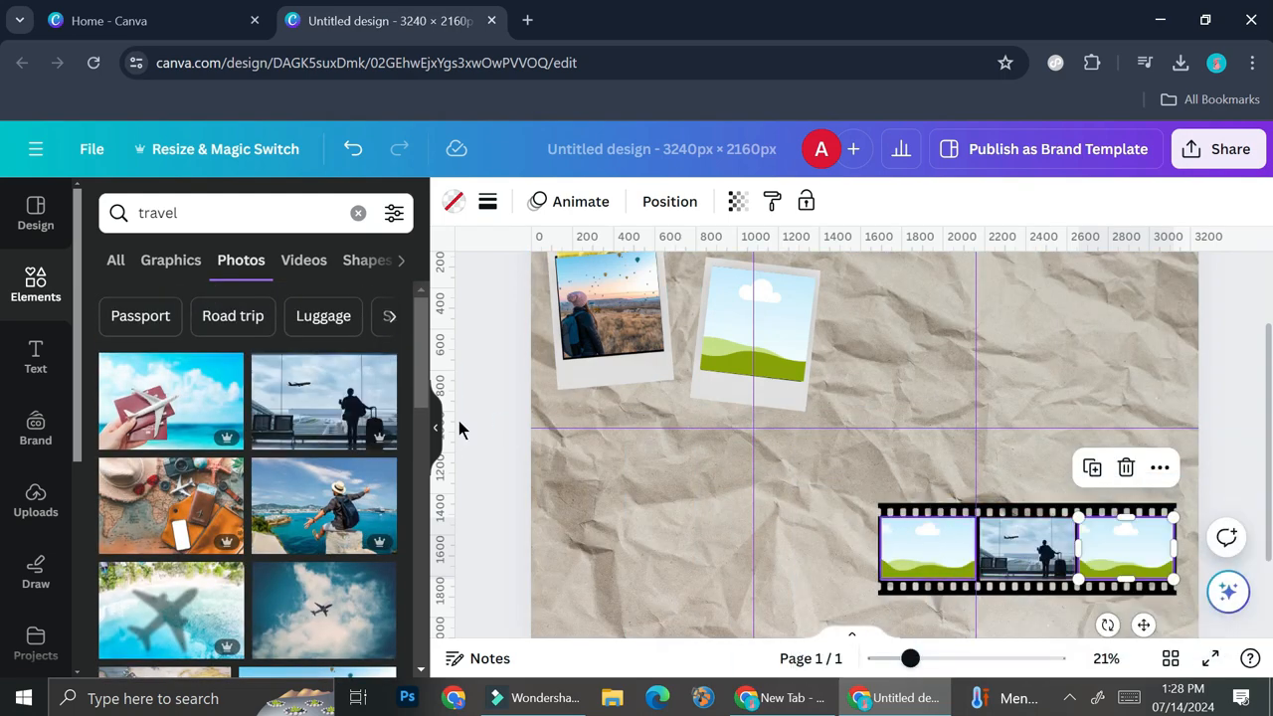
Fill the second polaroid with the palm-beach deck chairs photo and the remaining film cells and picture frames with other travel photos.
{"action": "left_click", "coordinate": [35, 502]}
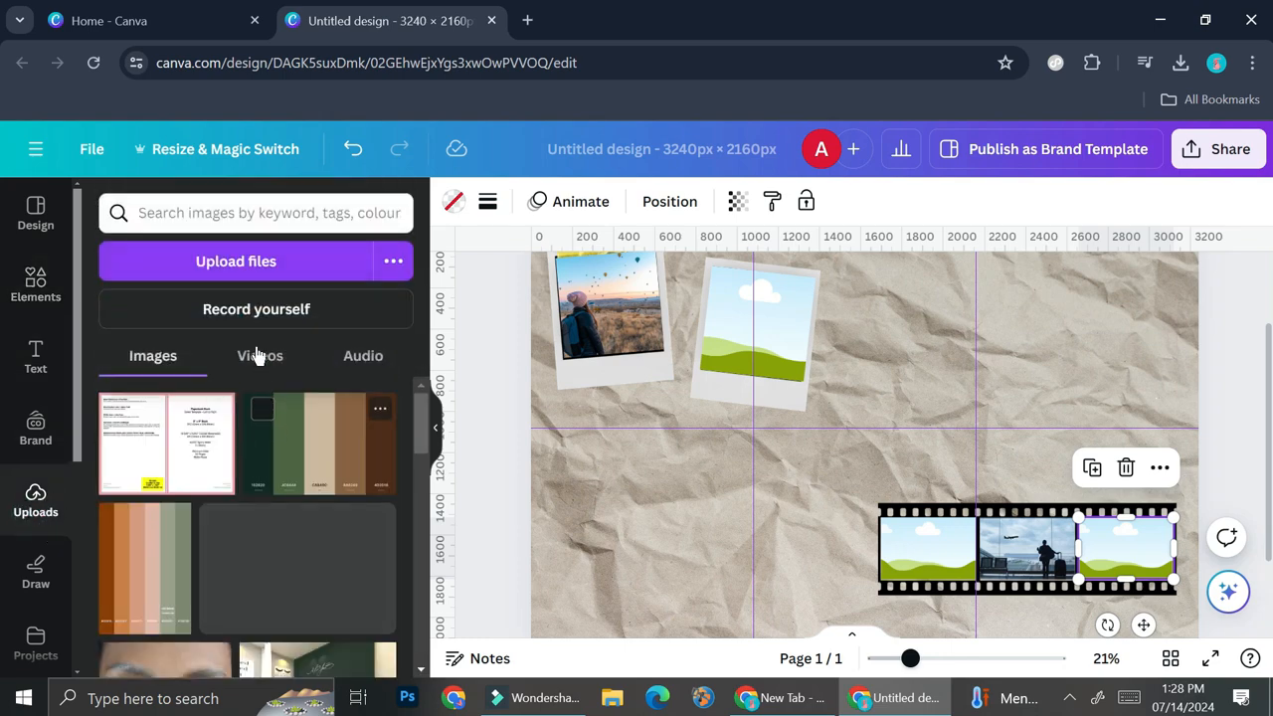
{"action": "left_click", "coordinate": [52, 282]}
{"action": "scroll", "coordinate": [316, 498], "scroll_direction": "down", "scroll_amount": 5}
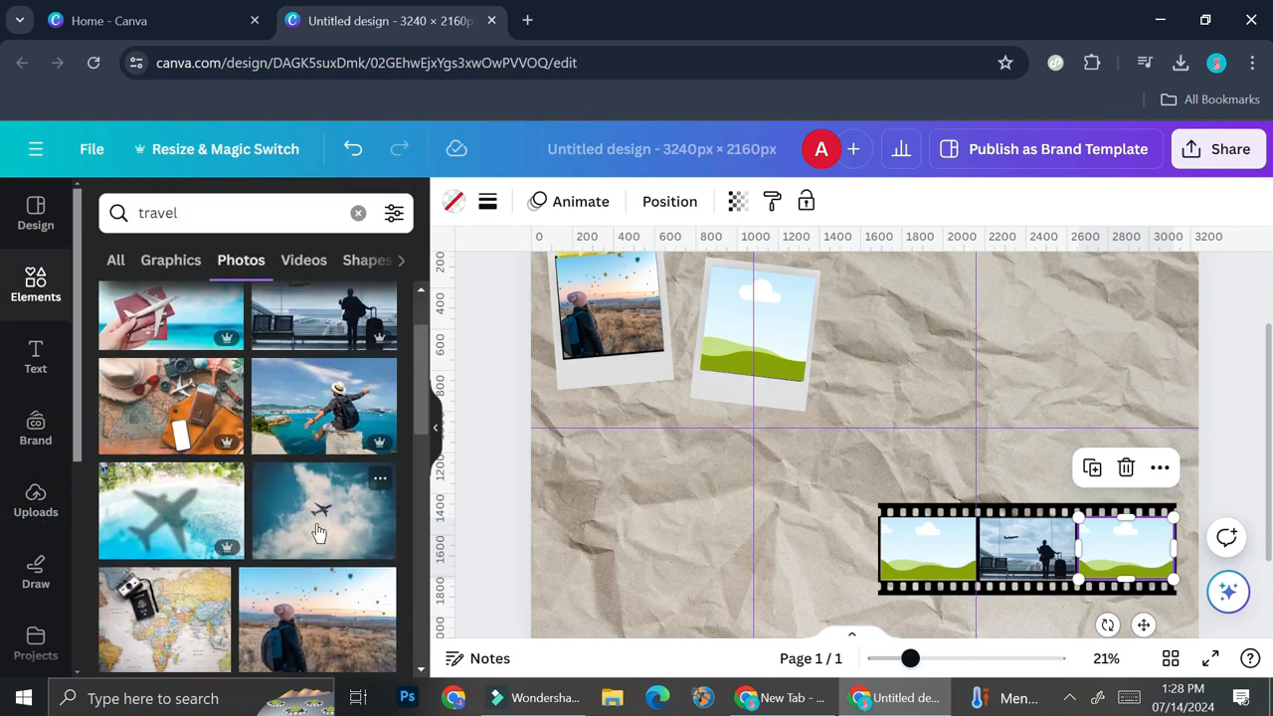
{"action": "scroll", "coordinate": [319, 532], "scroll_direction": "down", "scroll_amount": 2}
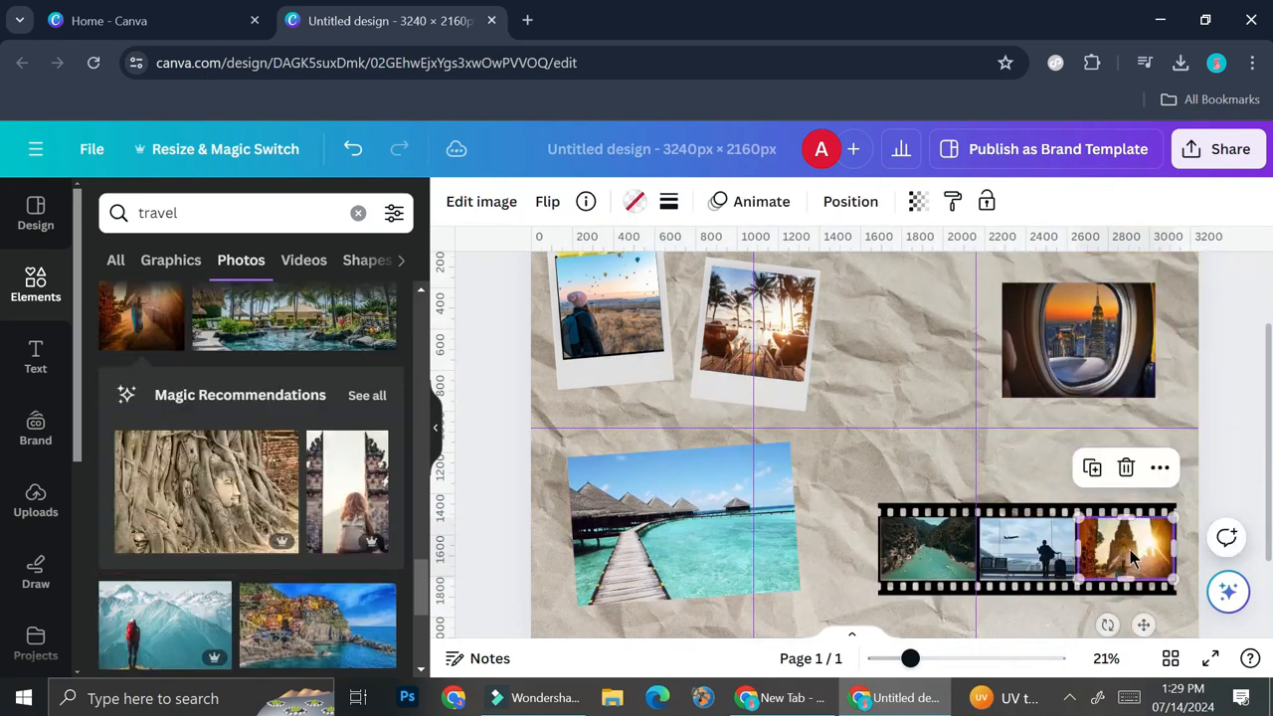
{"action": "scroll", "coordinate": [311, 480], "scroll_direction": "down", "scroll_amount": 5}
{"action": "scroll", "coordinate": [315, 480], "scroll_direction": "up", "scroll_amount": 8}
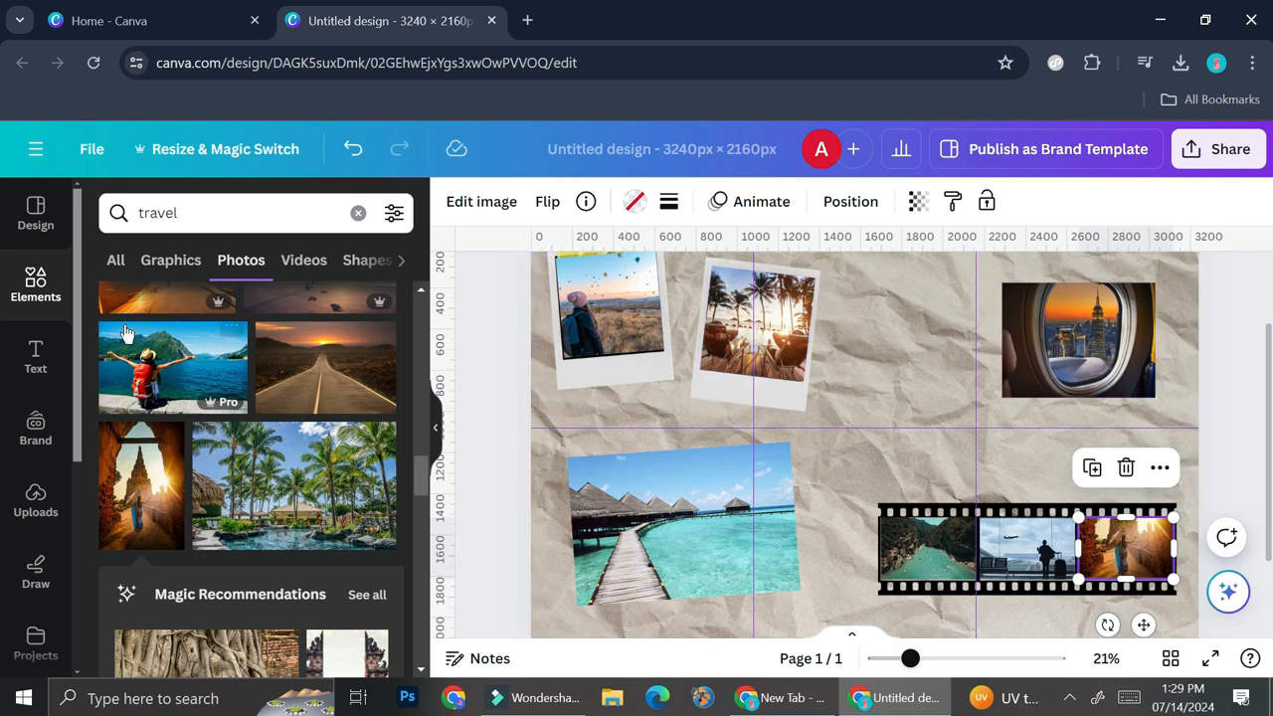
Decorate the collage with a map, TRAVEL cut-out letters, compass, route line, passport and postage stamps, and review the whole page.
{"action": "scroll", "coordinate": [855, 375], "scroll_direction": "up", "scroll_amount": 2}
{"action": "scroll", "coordinate": [854, 386], "scroll_direction": "down", "scroll_amount": 2}
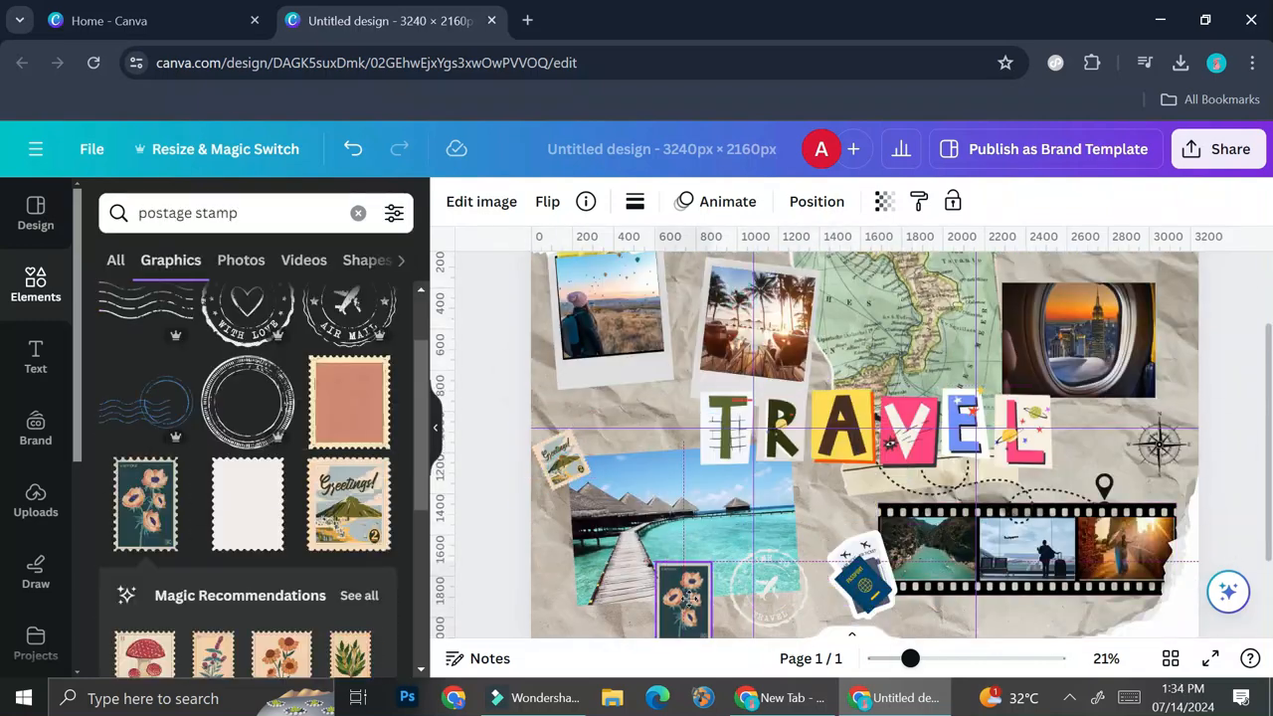
{"action": "left_click_drag", "start_coordinate": [909, 660], "coordinate": [897, 660]}
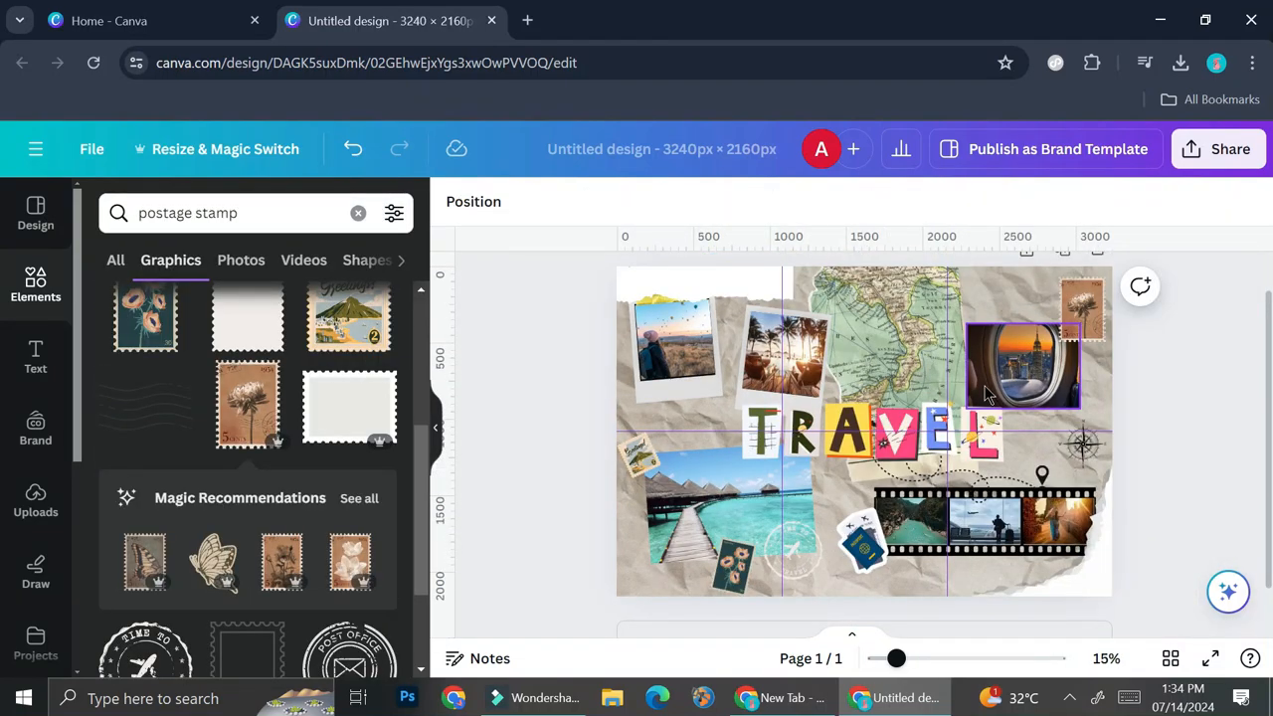
{"action": "scroll", "coordinate": [869, 386], "scroll_direction": "down", "scroll_amount": 1}
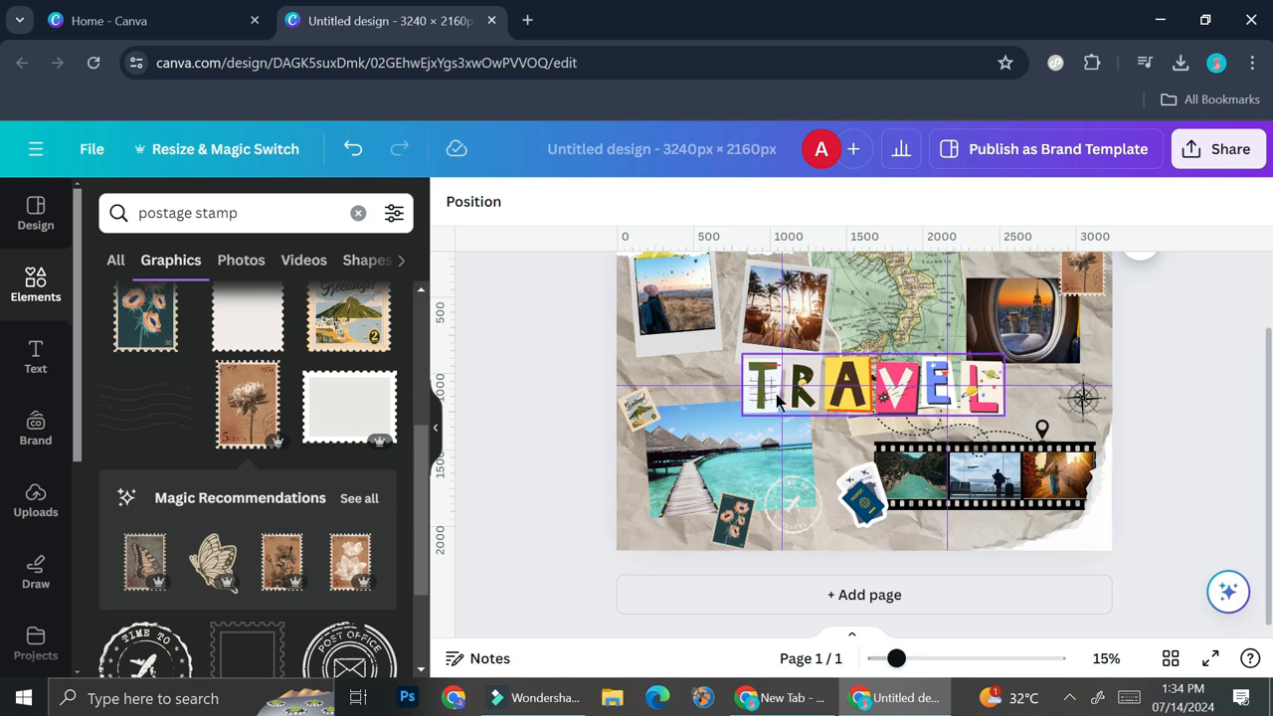
{"action": "scroll", "coordinate": [781, 400], "scroll_direction": "up", "scroll_amount": 2}
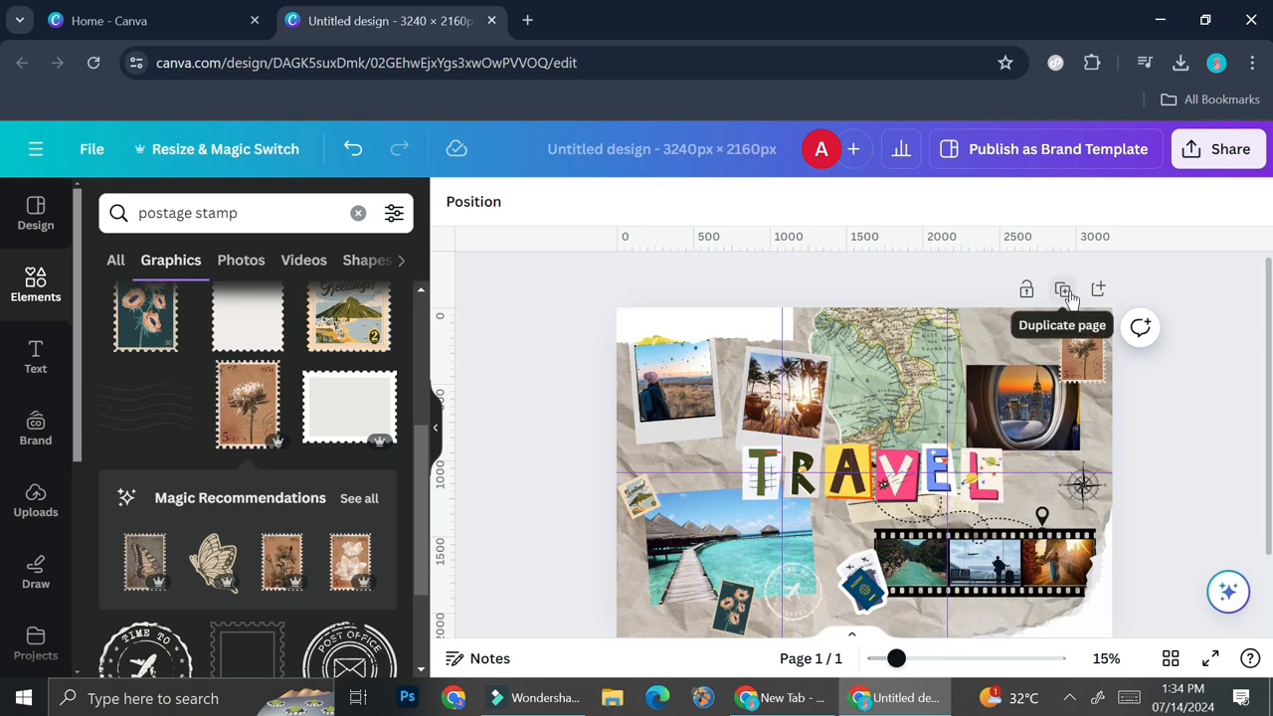
Download the finished collage as a PNG at size 1, 3,240 × 2,160 px.
{"action": "left_click", "coordinate": [1222, 151]}
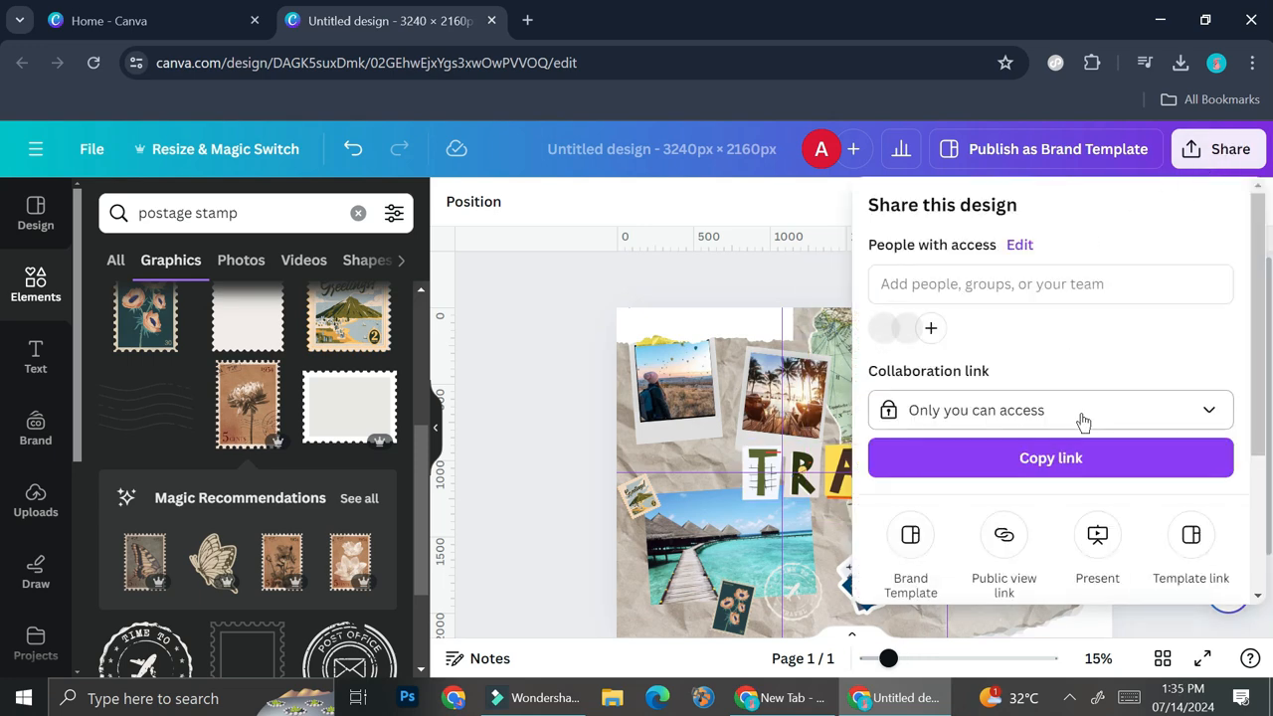
{"action": "scroll", "coordinate": [1080, 420], "scroll_direction": "down", "scroll_amount": 3}
{"action": "left_click", "coordinate": [1092, 450]}
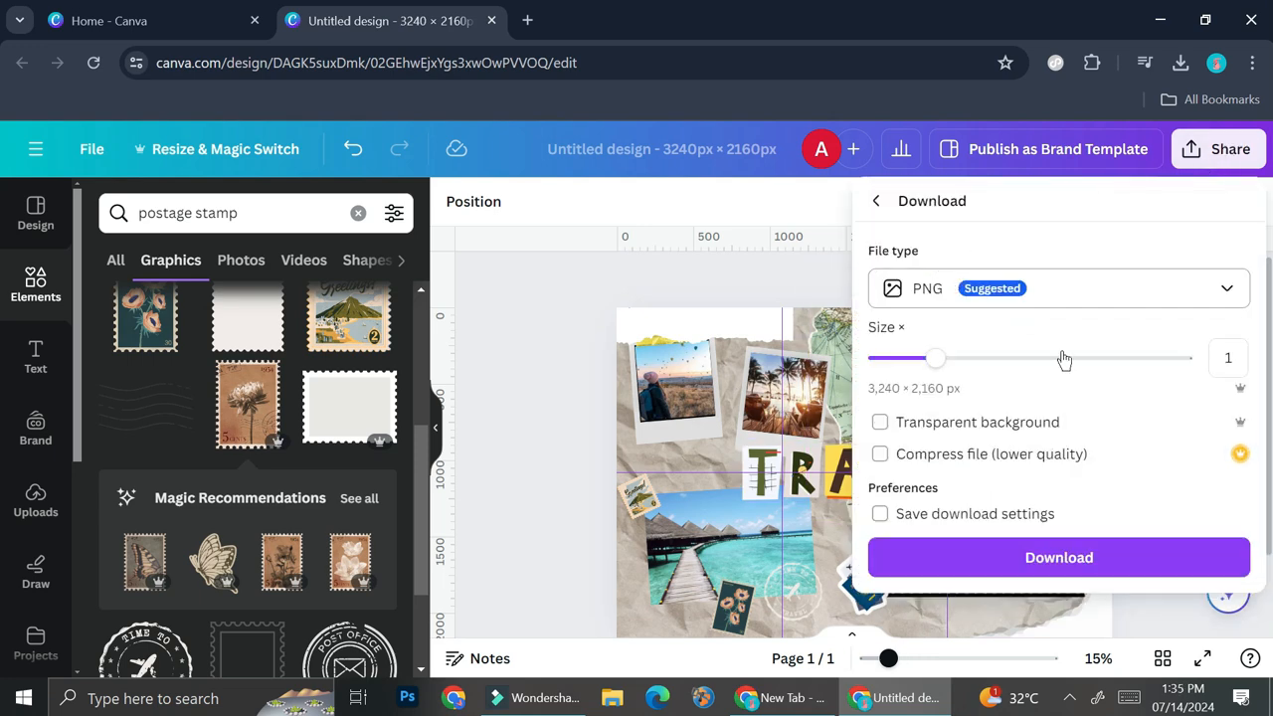
{"action": "left_click", "coordinate": [1080, 559]}
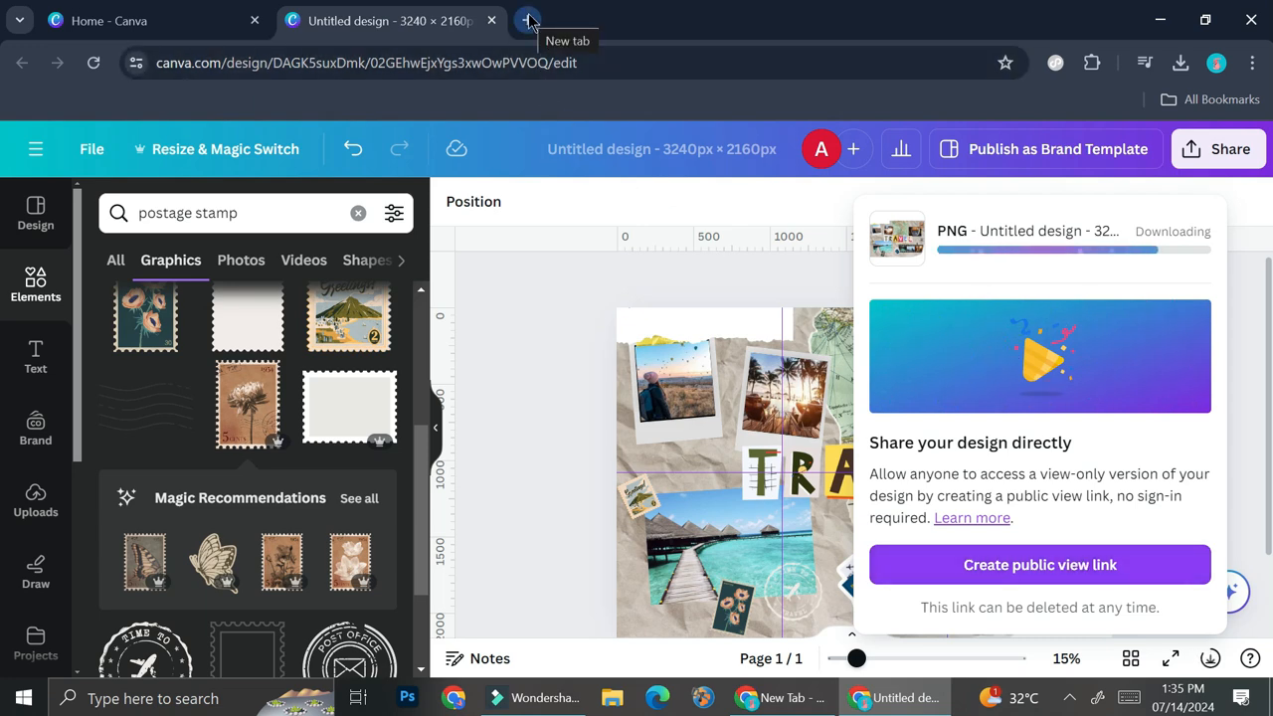
Open the image splitter at mysocialboutique.co/instagram-grid-maker/ in a new browser tab.
{"action": "left_click", "coordinate": [528, 21]}
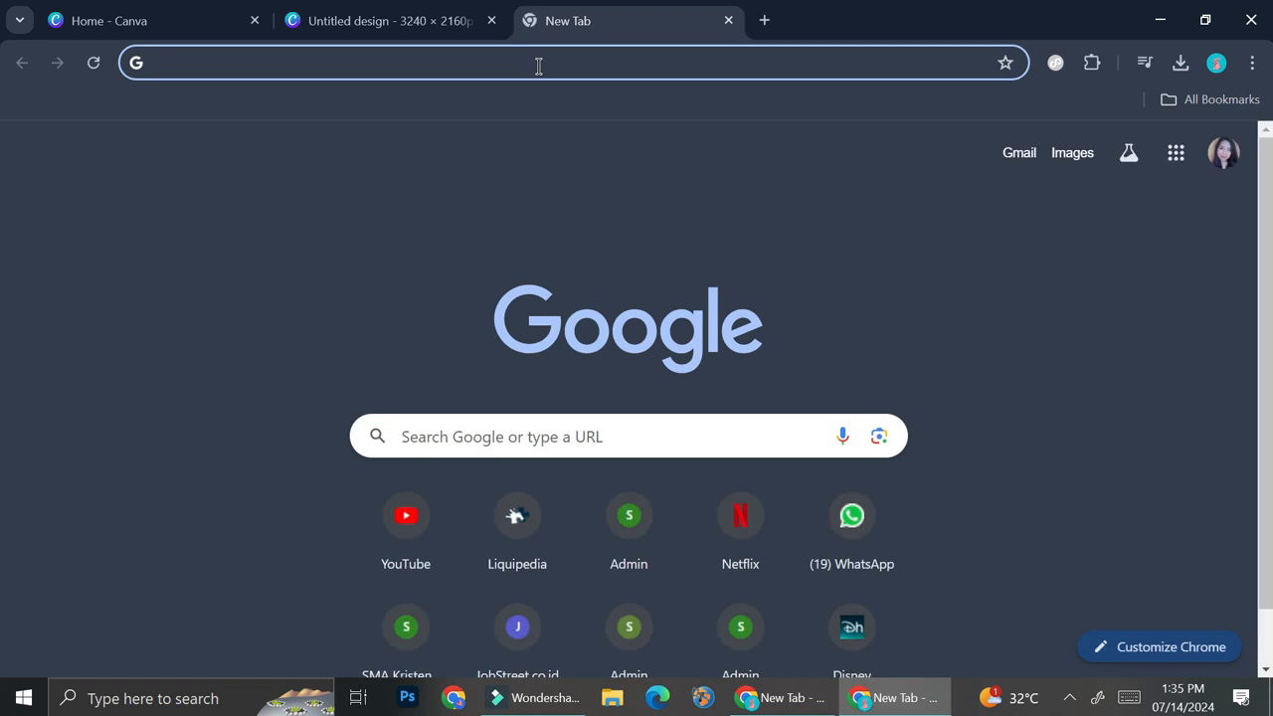
{"action": "type", "text": "mysocialboutique.co/instagram-grid-maker/"}
{"action": "key", "text": "Return"}
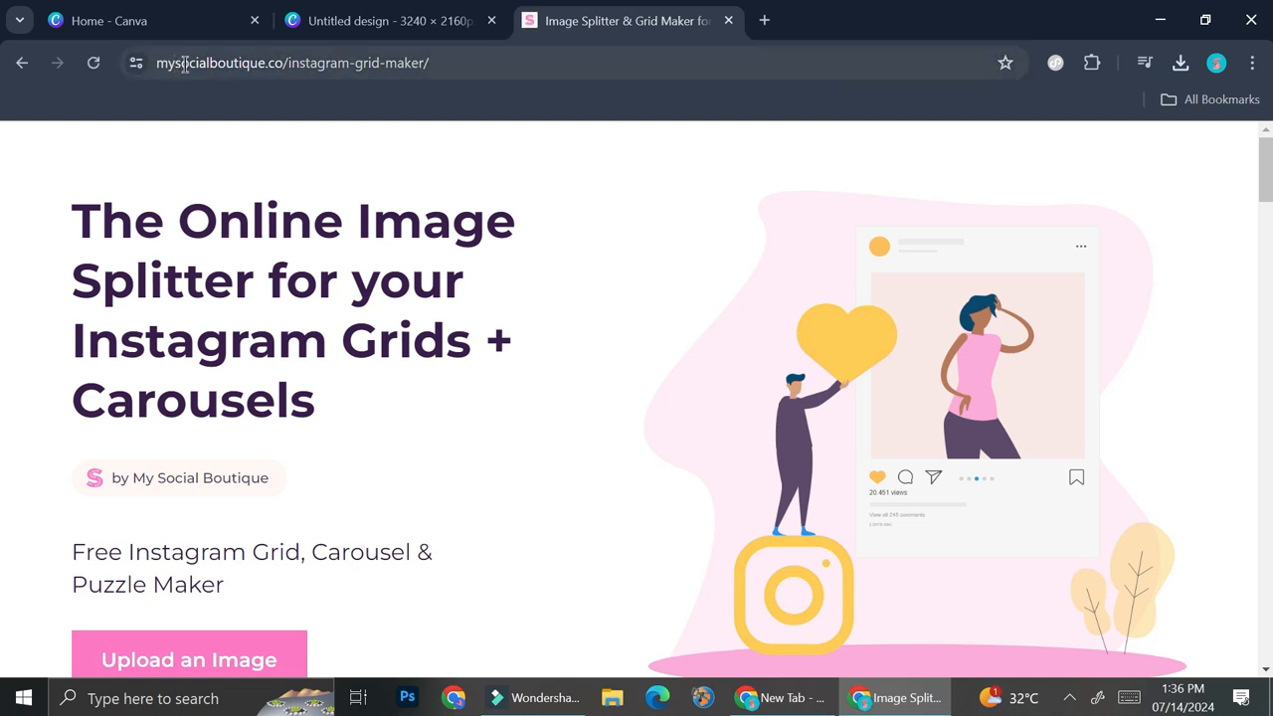
Upload the downloaded travel collage from the Downloads folder to the image splitter.
{"action": "scroll", "coordinate": [497, 238], "scroll_direction": "down", "scroll_amount": 3}
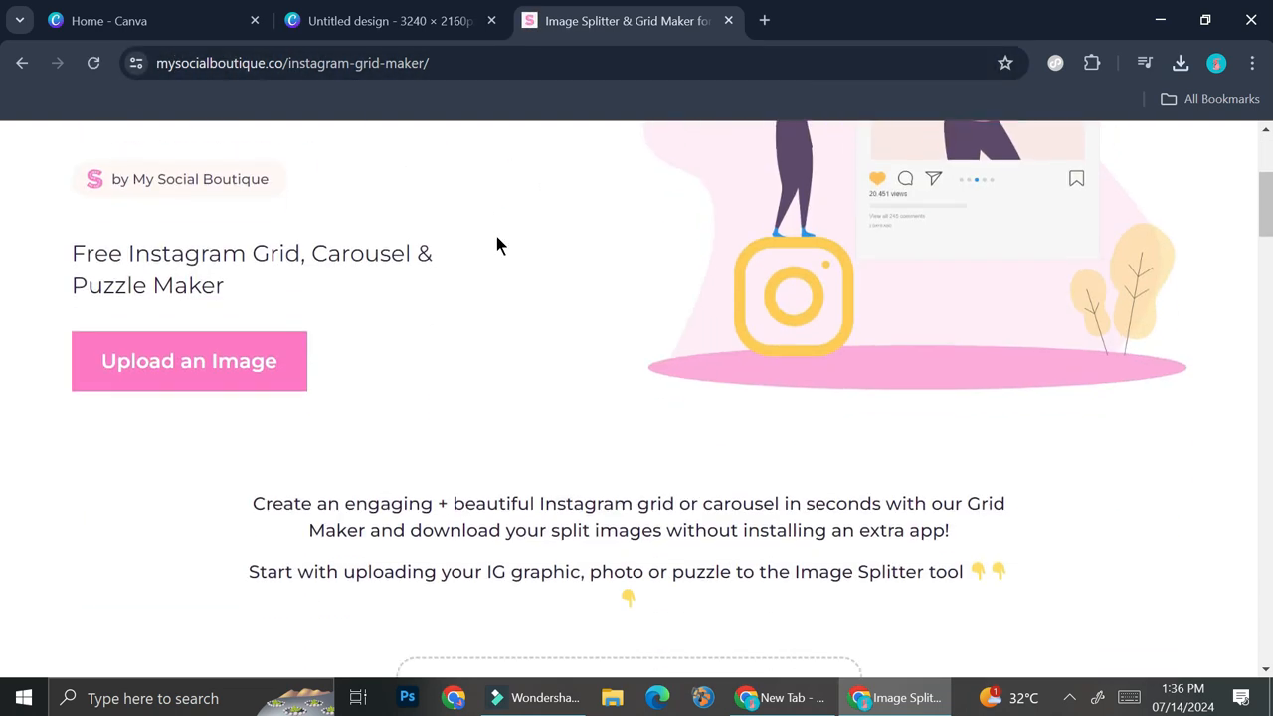
{"action": "left_click", "coordinate": [305, 361]}
{"action": "left_click", "coordinate": [656, 269]}
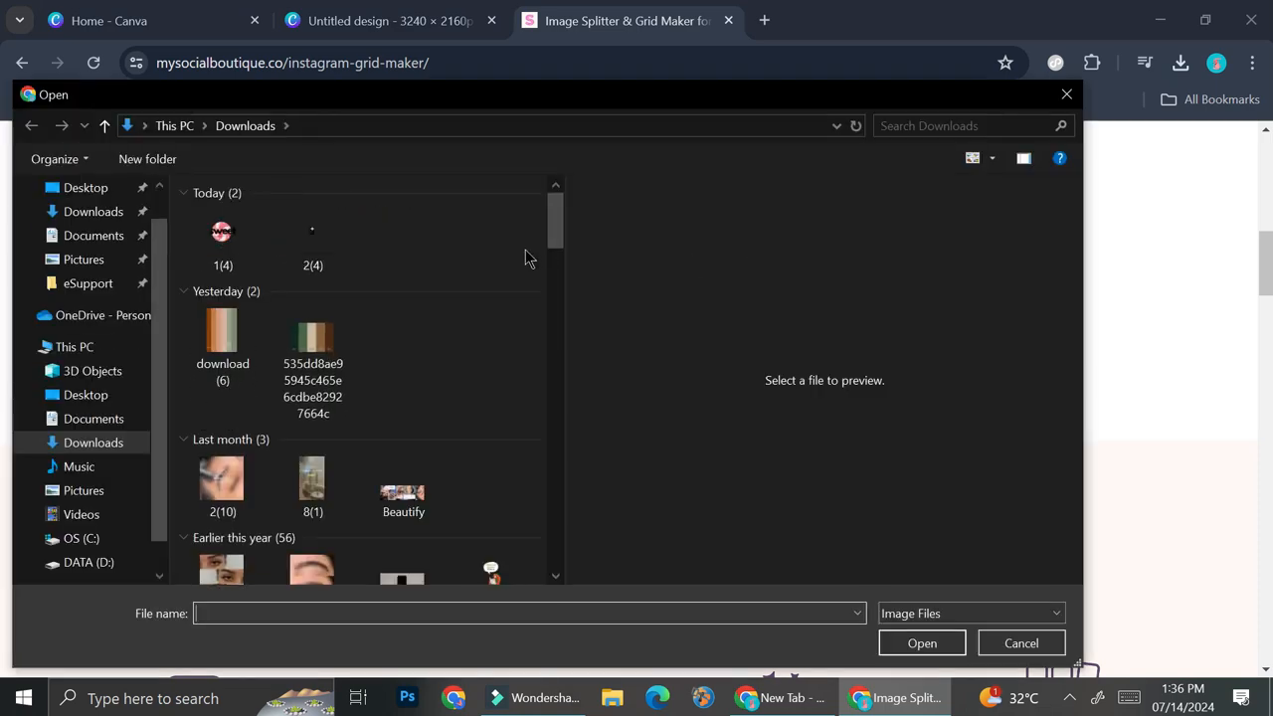
{"action": "double_click", "coordinate": [222, 238]}
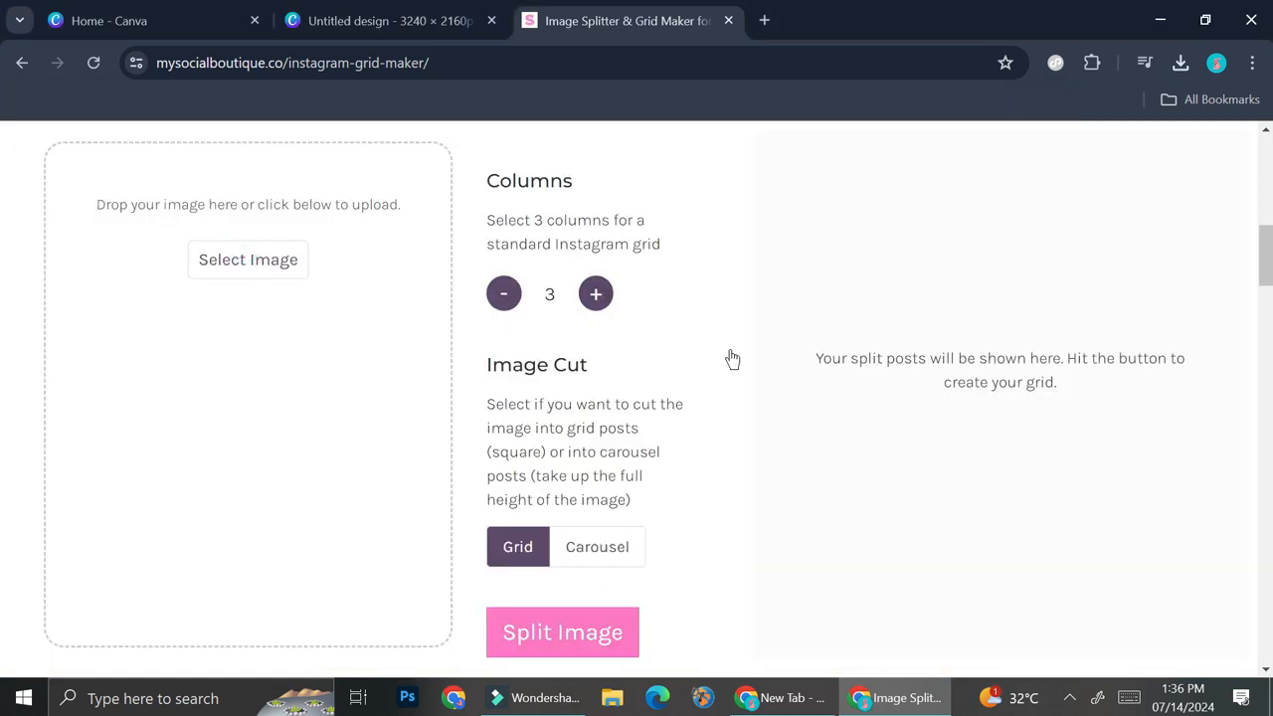
Try different column counts for the split and return the setting to 3 columns.
{"action": "left_click", "coordinate": [505, 293]}
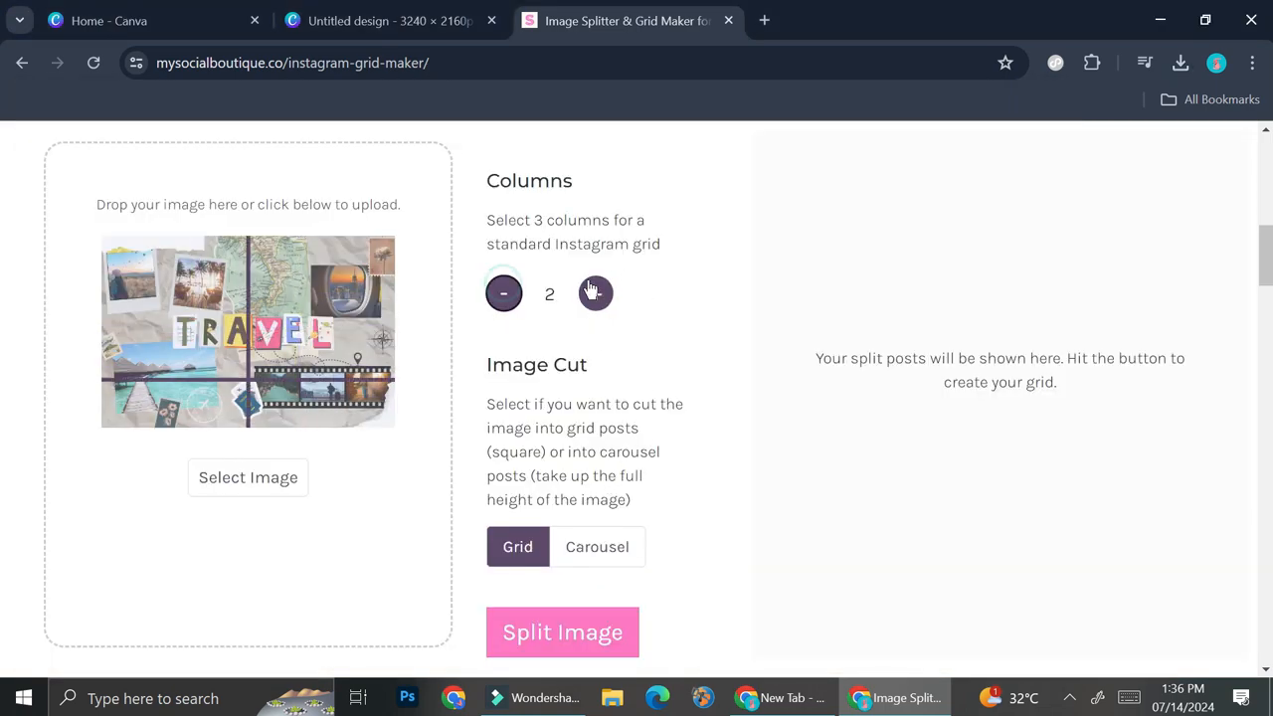
{"action": "left_click", "coordinate": [608, 299]}
{"action": "left_click", "coordinate": [610, 300]}
{"action": "left_click", "coordinate": [506, 296]}
{"action": "left_click", "coordinate": [506, 296]}
{"action": "left_click", "coordinate": [505, 297]}
{"action": "left_click", "coordinate": [598, 297]}
{"action": "left_click", "coordinate": [599, 298]}
Split the collage into square posts using the Grid cut with 3 columns.
{"action": "scroll", "coordinate": [597, 338], "scroll_direction": "up", "scroll_amount": 2}
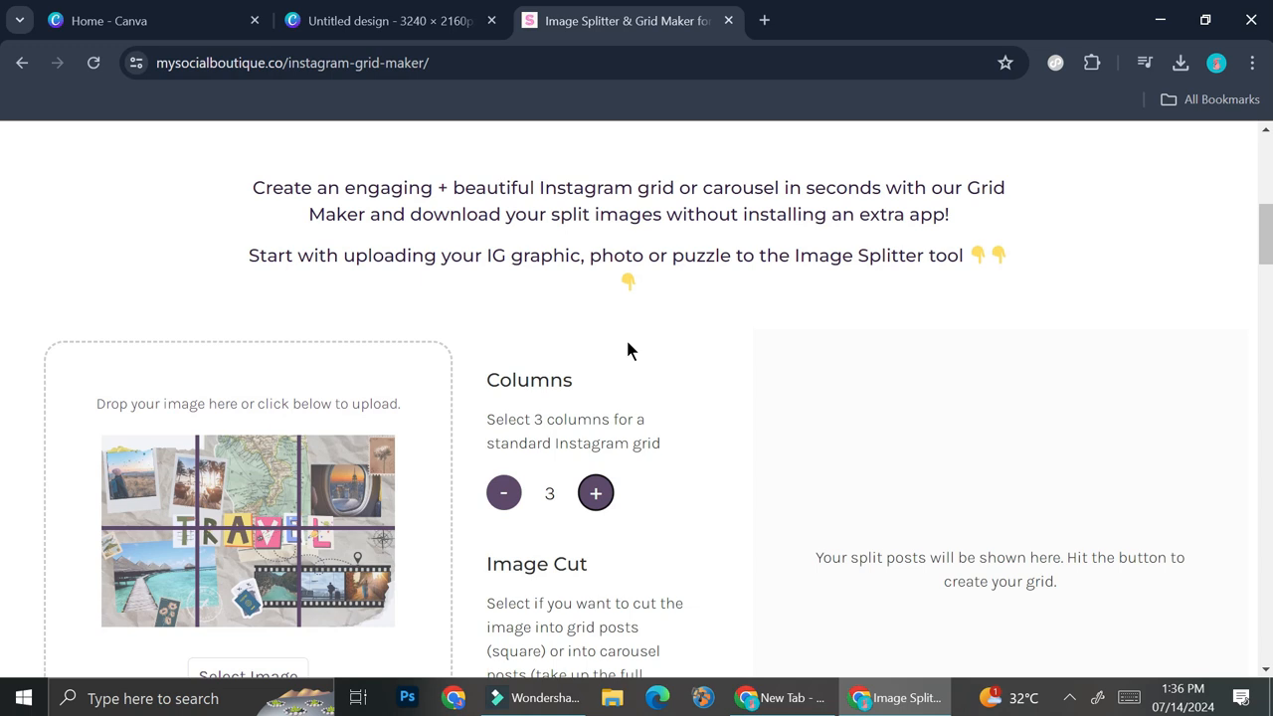
{"action": "scroll", "coordinate": [628, 341], "scroll_direction": "down", "scroll_amount": 1}
{"action": "scroll", "coordinate": [597, 398], "scroll_direction": "down", "scroll_amount": 3}
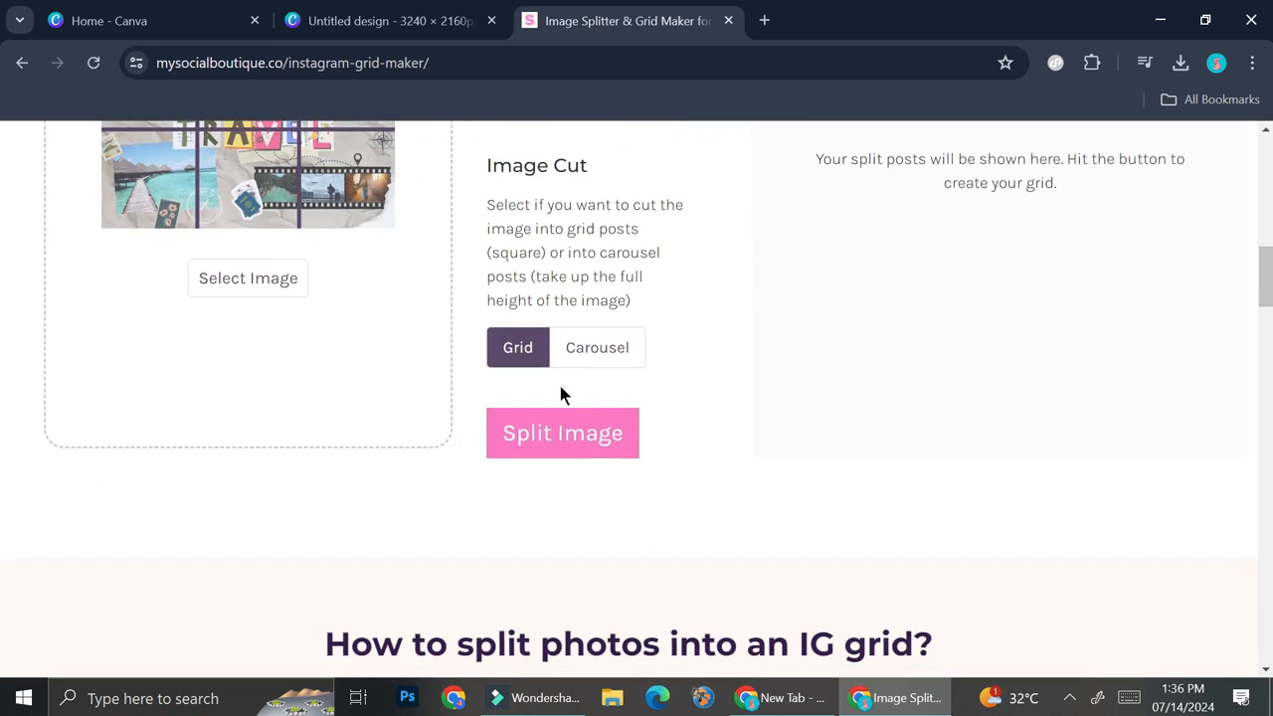
{"action": "left_click", "coordinate": [593, 435]}
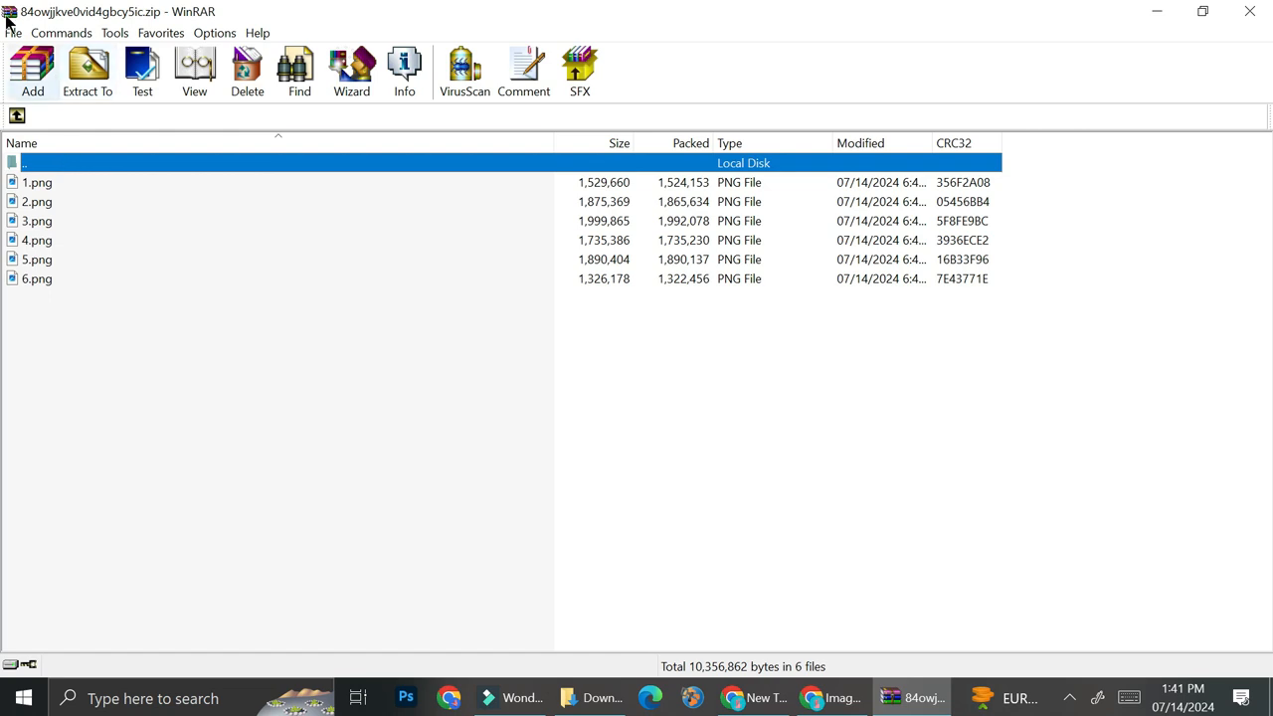
In WinRAR, select the split images 1.png to 6.png in the downloaded archive for extraction.
{"action": "left_click", "coordinate": [60, 185]}
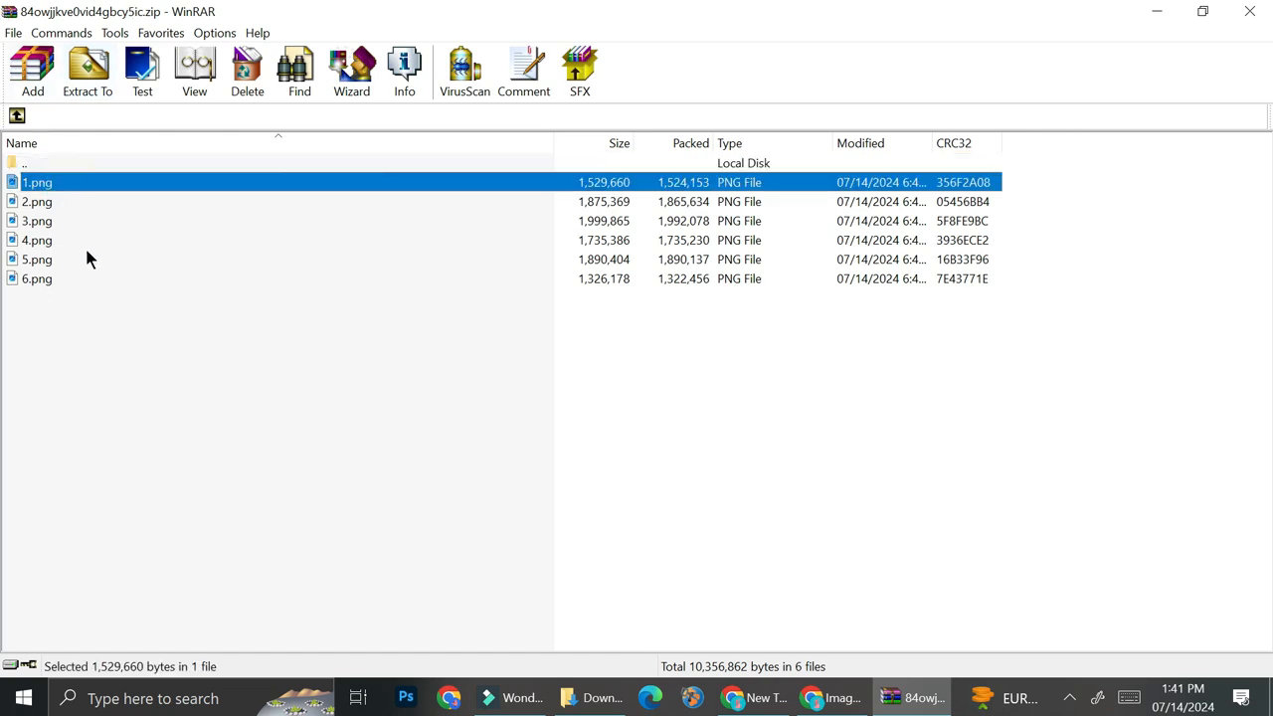
{"action": "left_click", "coordinate": [102, 308]}
{"action": "left_click_drag", "start_coordinate": [106, 181], "coordinate": [96, 292]}
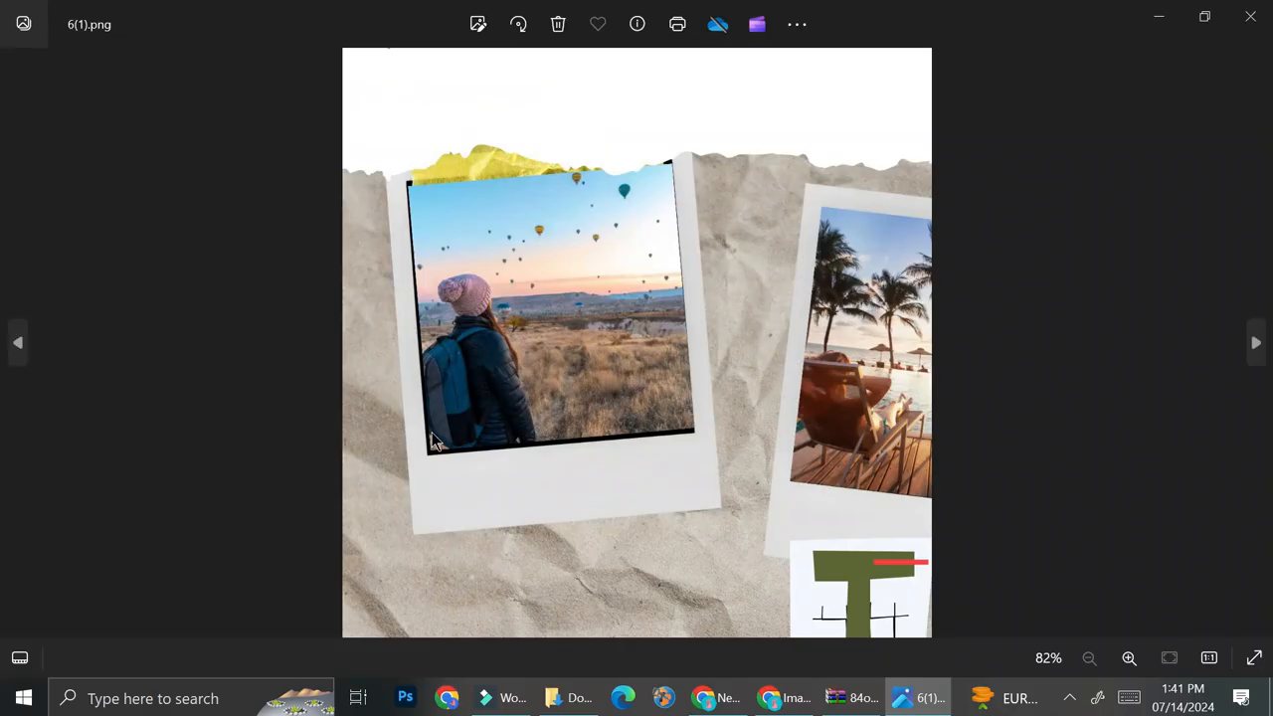
Page back and forth through the split grid images in the photo viewer to check how each tile is cut.
{"action": "key", "text": "Left"}
{"action": "key", "text": "Left"}
{"action": "key", "text": "Left"}
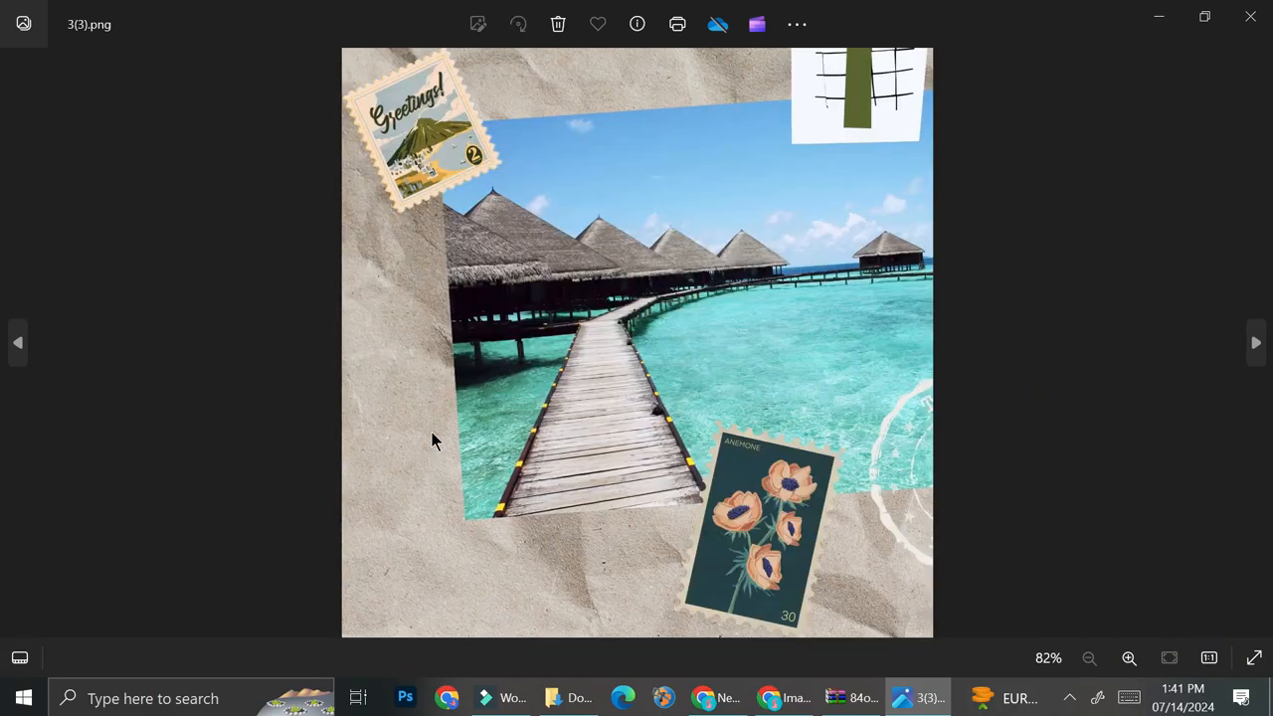
{"action": "key", "text": "Right"}
{"action": "key", "text": "Right"}
{"action": "key", "text": "Right"}
{"action": "key", "text": "Right"}
{"action": "key", "text": "Right"}
{"action": "key", "text": "Right"}
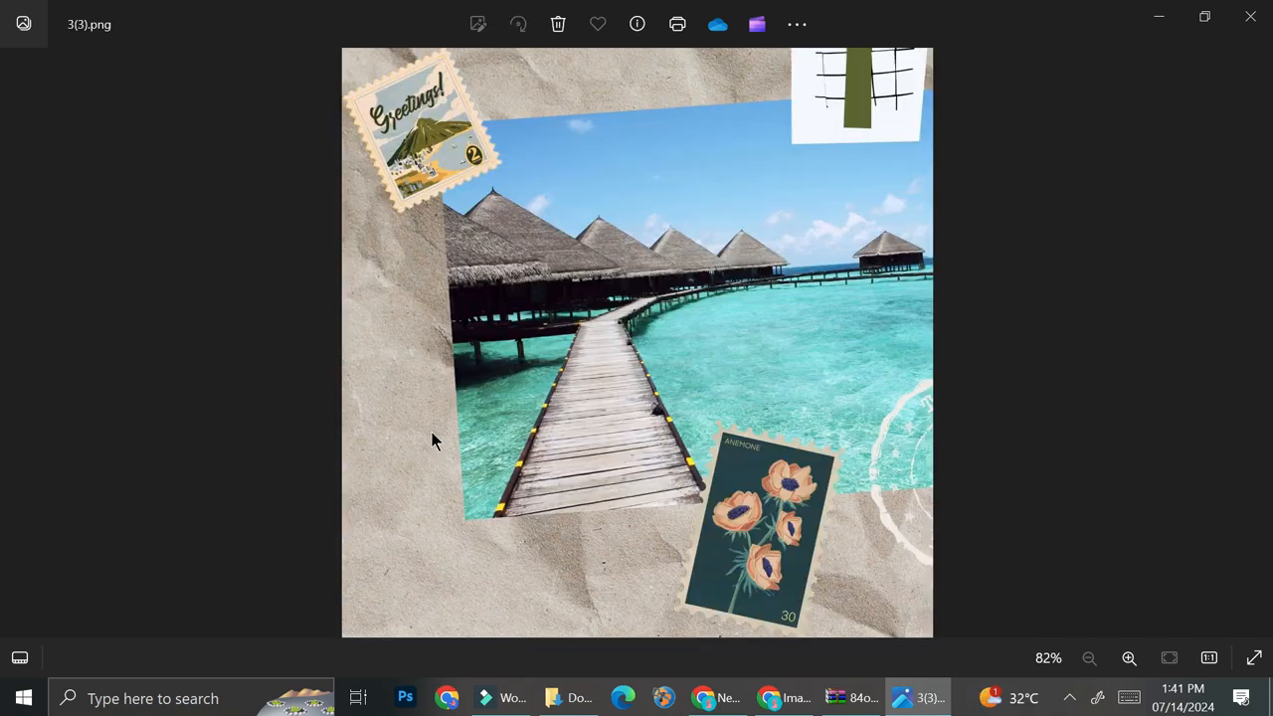
{"action": "key", "text": "Right"}
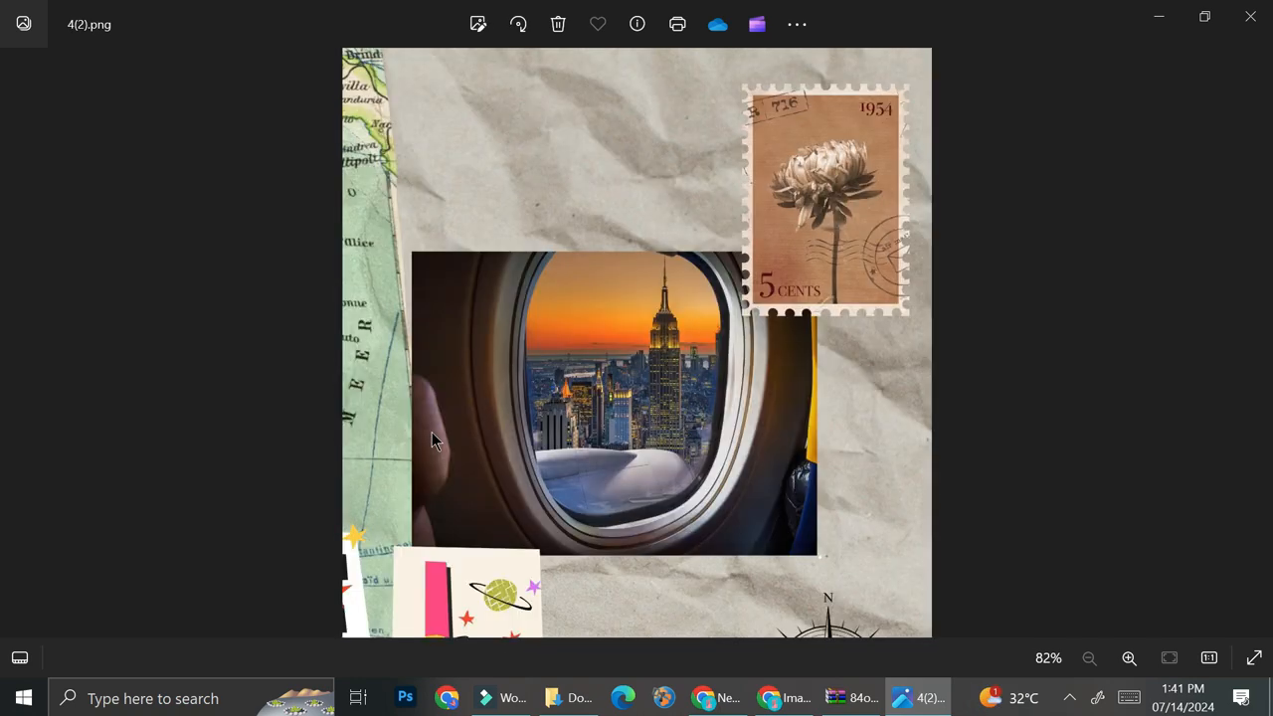
{"action": "key", "text": "Right"}
{"action": "key", "text": "Right"}
{"action": "key", "text": "Right"}
{"action": "key", "text": "Right"}
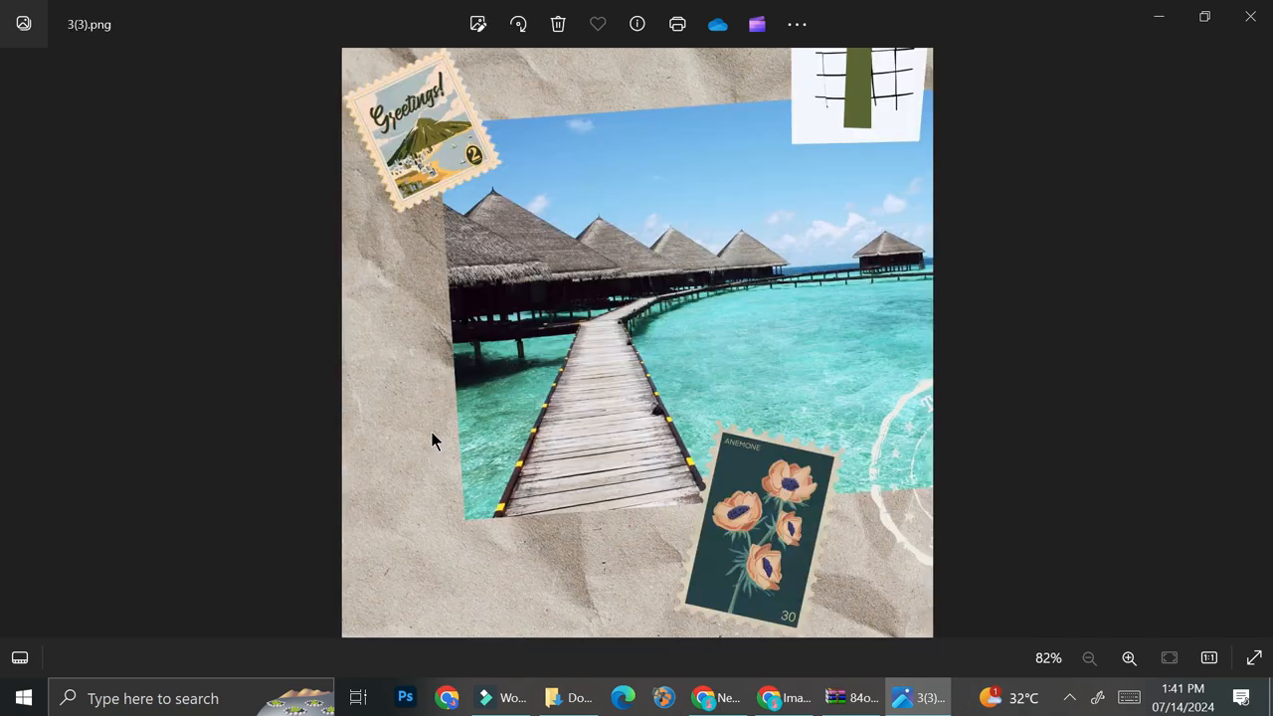